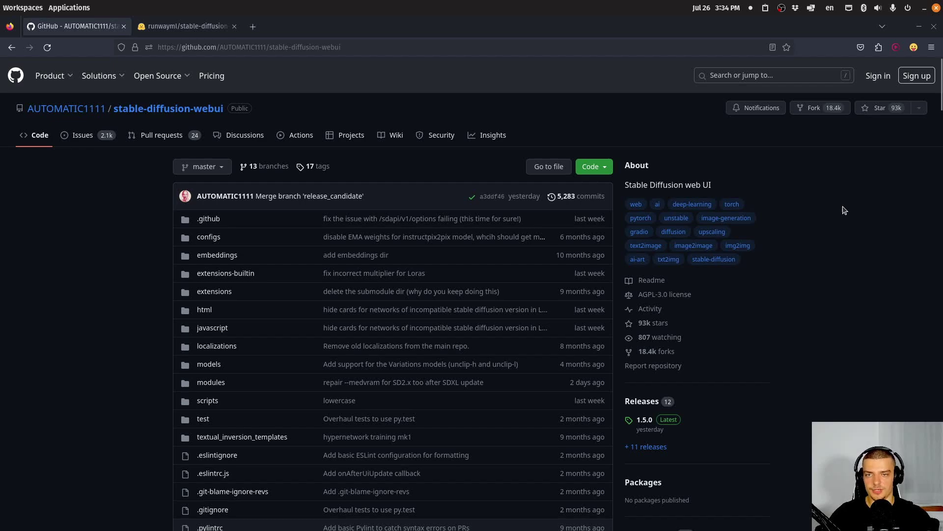
Step: Examine the README's installation instructions for Windows and Linux, including the Debian dependency command and the webui.sh download command
{"action": "scroll", "coordinate": [844, 210], "scroll_direction": "down", "scroll_amount": 20}
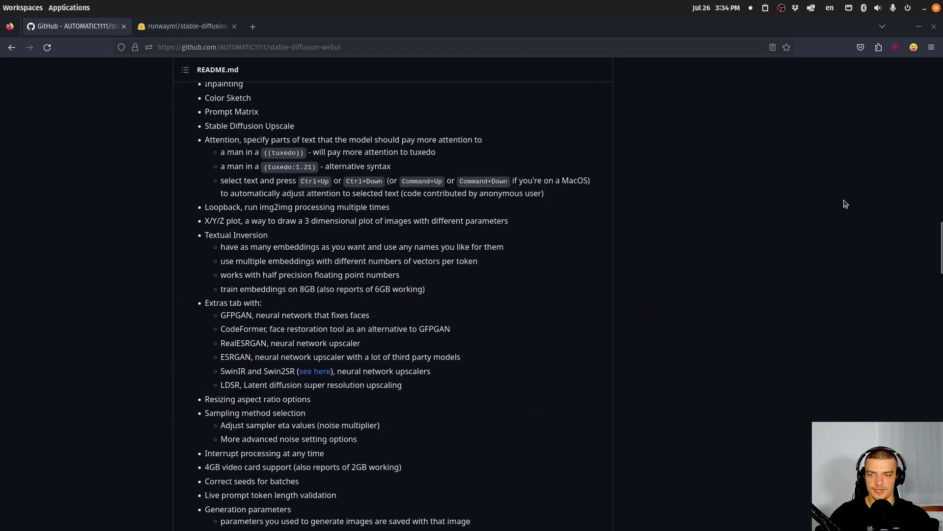
{"action": "scroll", "coordinate": [845, 204], "scroll_direction": "down", "scroll_amount": 4}
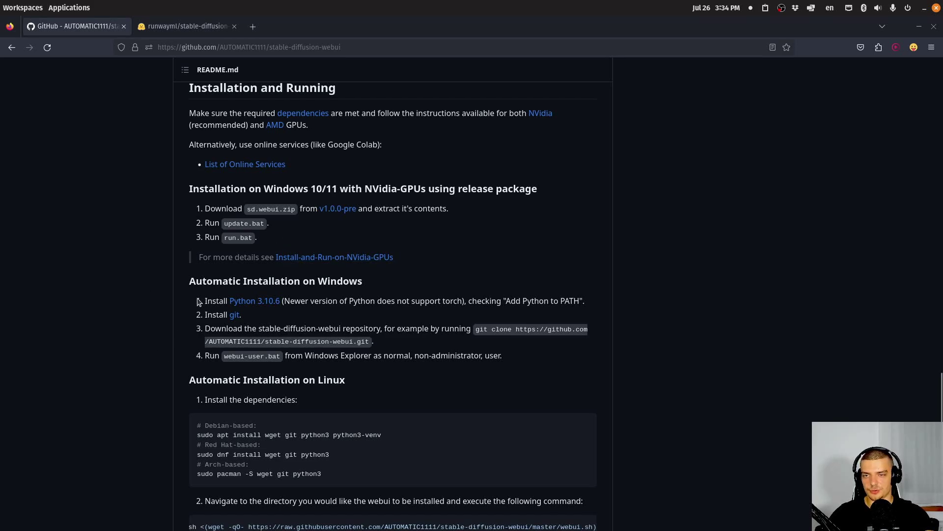
{"action": "scroll", "coordinate": [212, 305], "scroll_direction": "down", "scroll_amount": 4}
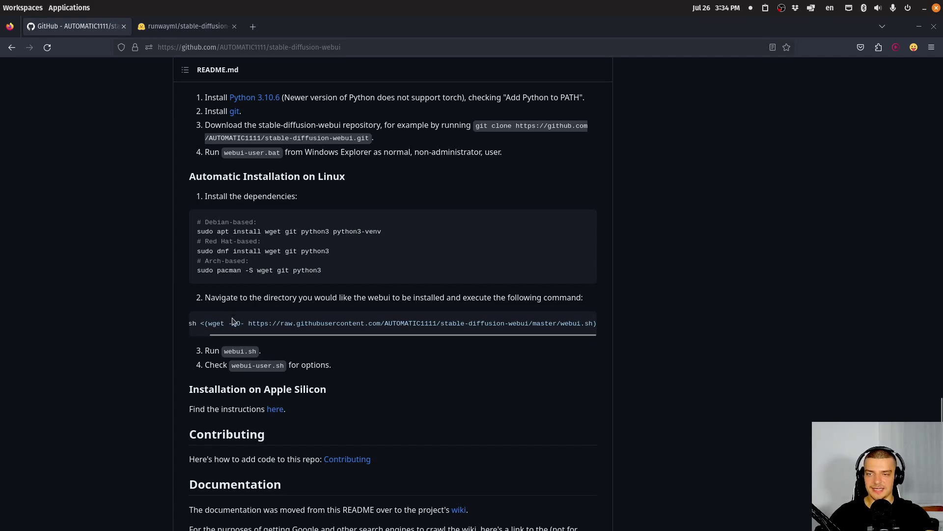
{"action": "scroll", "coordinate": [260, 339], "scroll_direction": "left", "scroll_amount": 2}
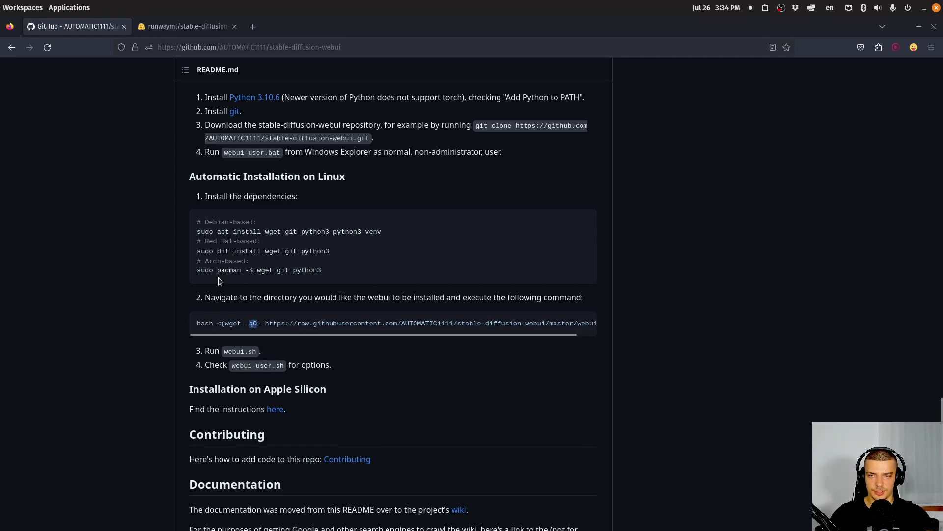
{"action": "left_click_drag", "start_coordinate": [385, 231], "coordinate": [196, 231]}
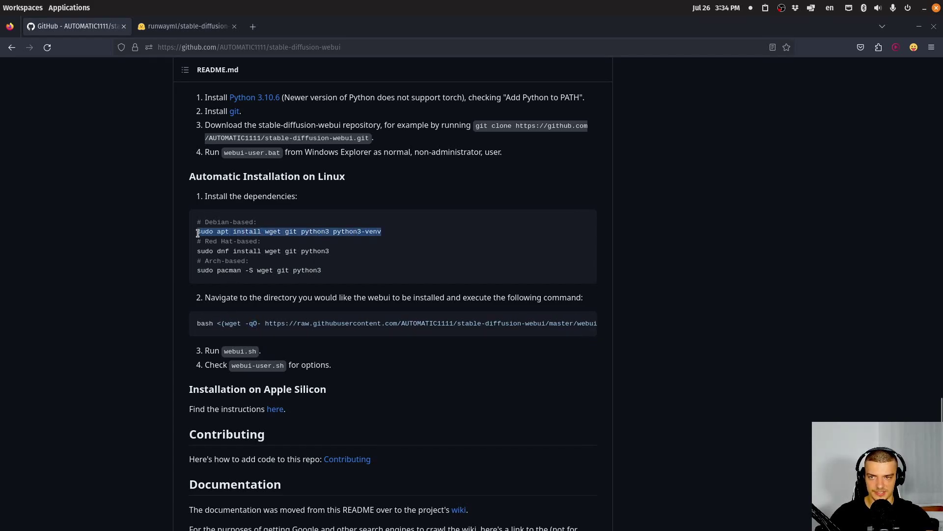
{"action": "left_click_drag", "start_coordinate": [217, 324], "coordinate": [666, 297]}
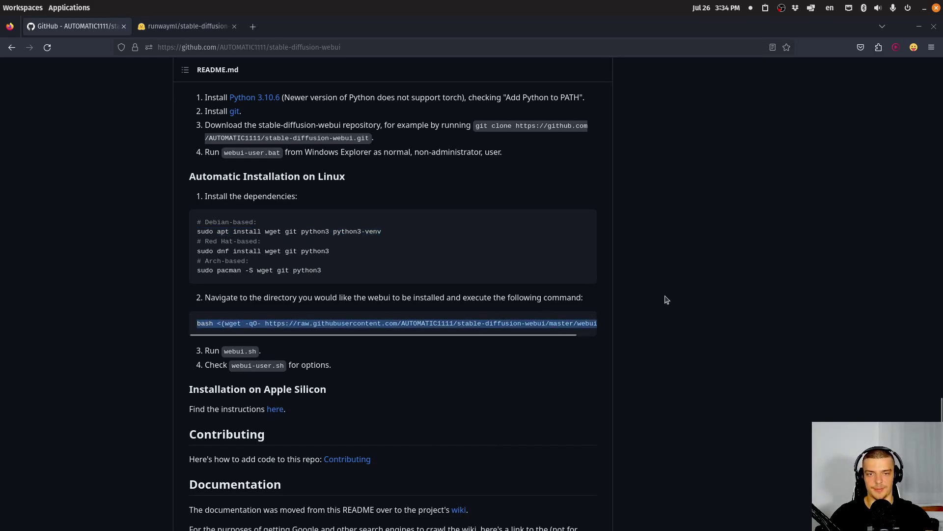
{"action": "left_click", "coordinate": [667, 298]}
Step: View the clone and ZIP download options of the stable-diffusion-webui repository
{"action": "middle_click", "coordinate": [785, 398]}
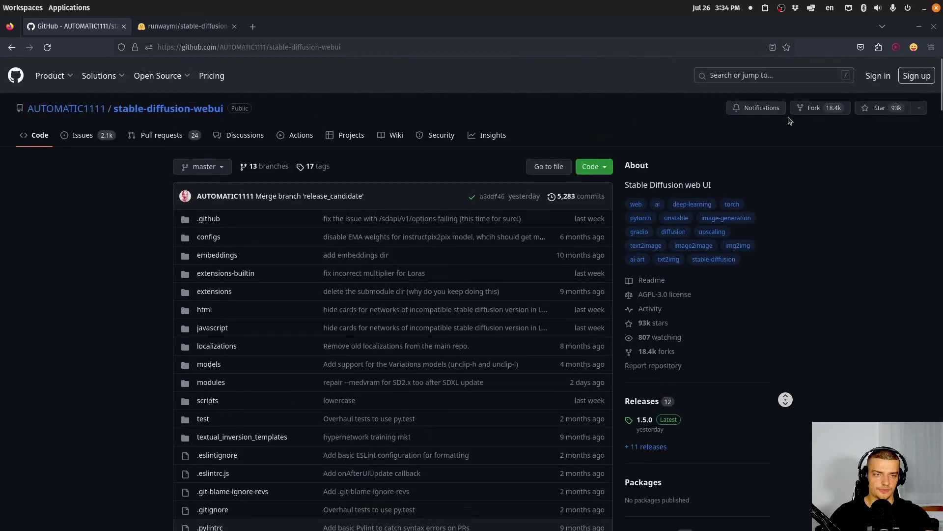
{"action": "left_click", "coordinate": [581, 172]}
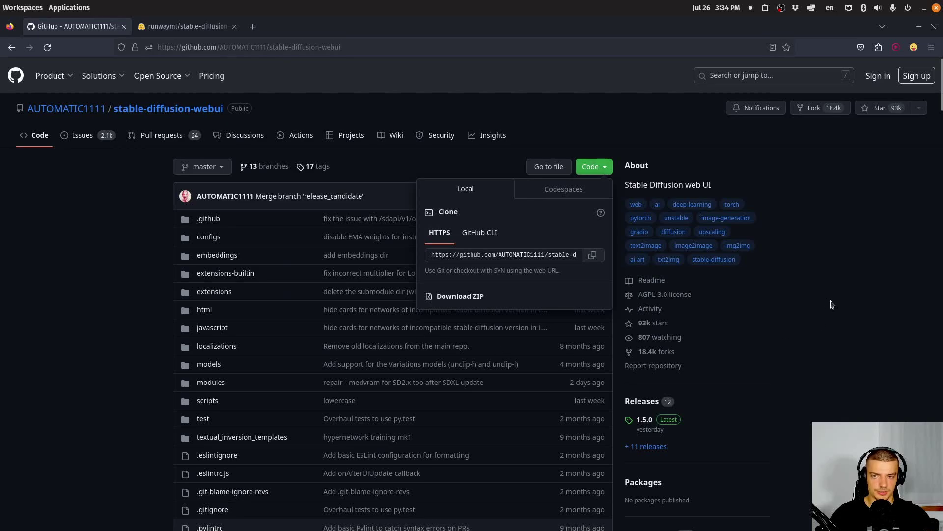
{"action": "left_click", "coordinate": [786, 298]}
Step: Find webui.sh in the repository's file list and review the README's Linux steps for installing dependencies and running that script
{"action": "scroll", "coordinate": [738, 292], "scroll_direction": "down", "scroll_amount": 5}
{"action": "scroll", "coordinate": [738, 292], "scroll_direction": "down", "scroll_amount": 5}
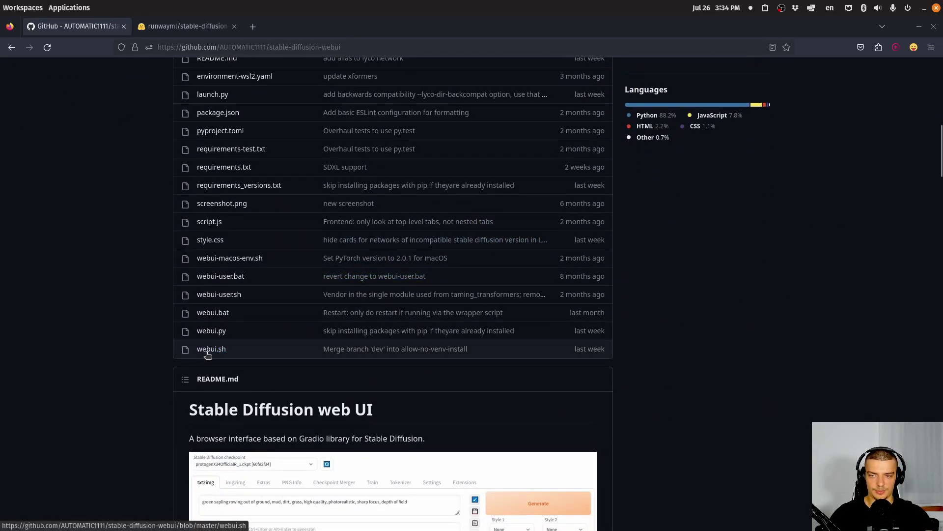
{"action": "scroll", "coordinate": [147, 315], "scroll_direction": "down", "scroll_amount": 20}
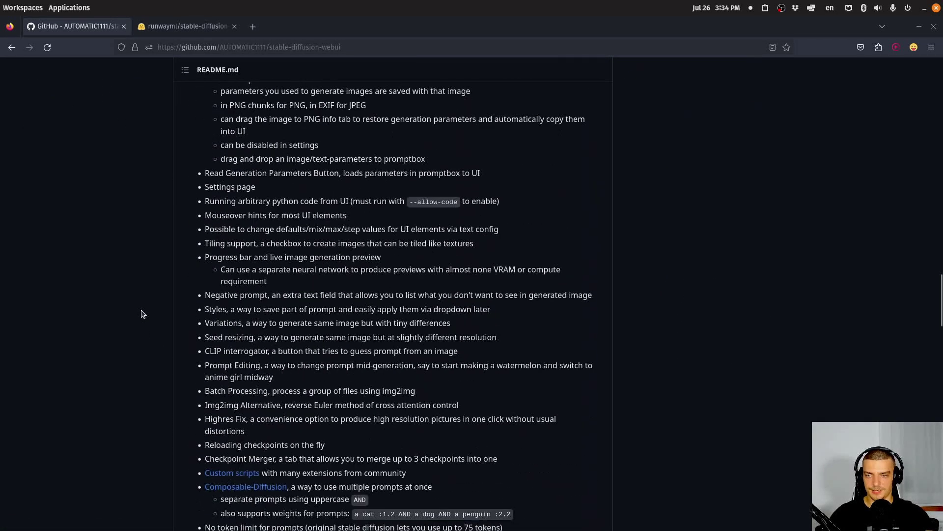
{"action": "scroll", "coordinate": [150, 307], "scroll_direction": "down", "scroll_amount": 10}
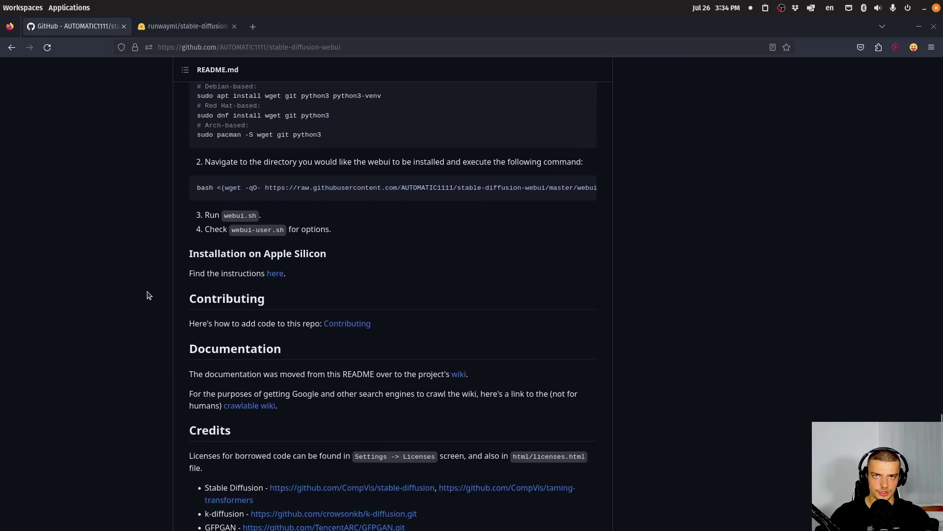
{"action": "scroll", "coordinate": [143, 280], "scroll_direction": "up", "scroll_amount": 3}
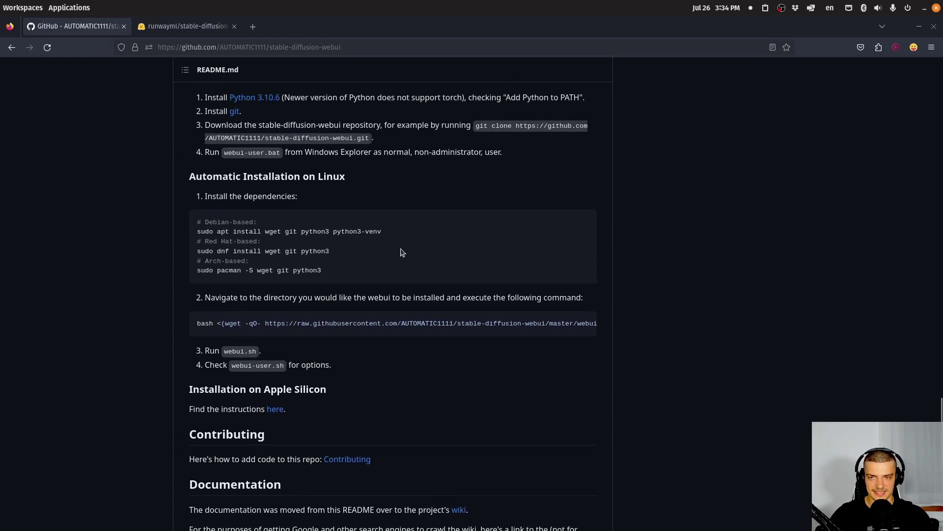
{"action": "left_click_drag", "start_coordinate": [397, 237], "coordinate": [196, 232]}
{"action": "left_click_drag", "start_coordinate": [197, 323], "coordinate": [211, 323]}
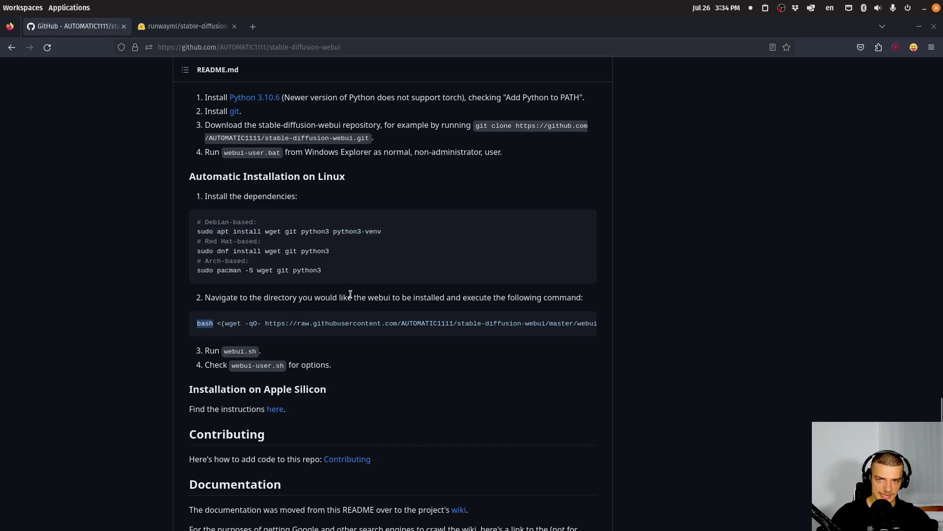
{"action": "left_click_drag", "start_coordinate": [229, 351], "coordinate": [259, 351]}
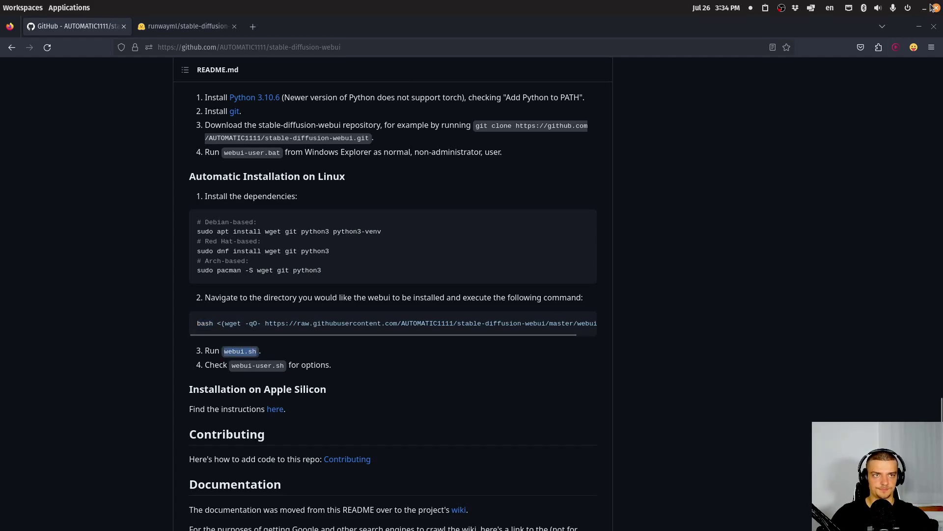
Step: Open a terminal in the stable-diffusion-webui-master folder inside the desktop's Stable Diffusion folder
{"action": "left_click", "coordinate": [919, 26]}
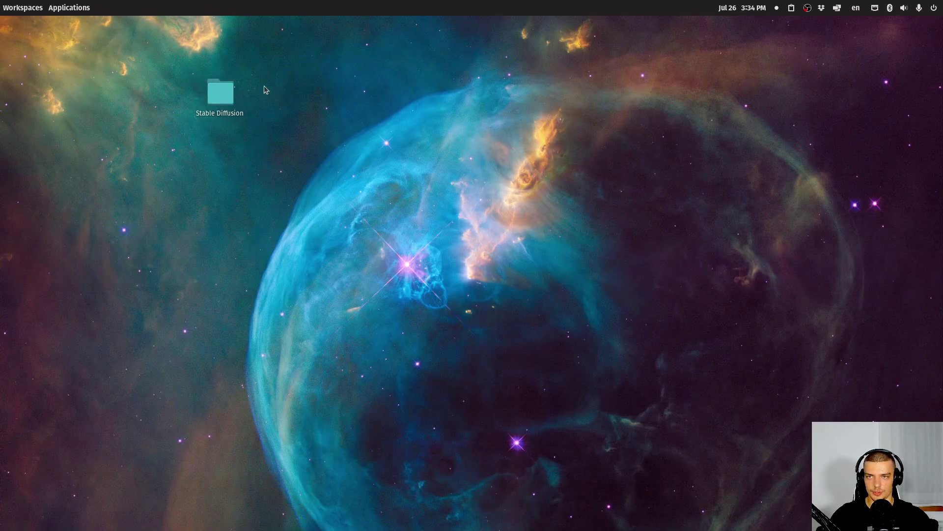
{"action": "double_click", "coordinate": [225, 96]}
{"action": "double_click", "coordinate": [330, 77]}
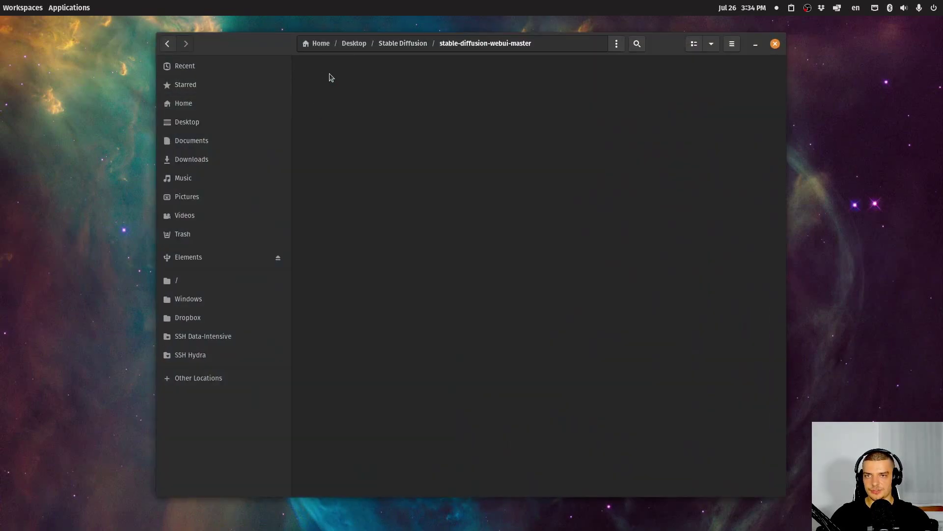
{"action": "right_click", "coordinate": [484, 353]}
{"action": "left_click", "coordinate": [535, 409]}
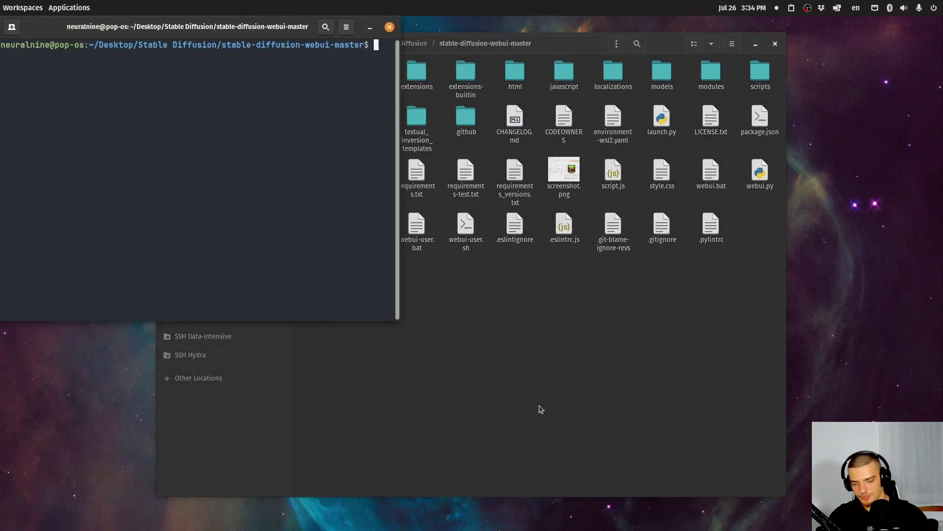
{"action": "type", "text": "./webui.sh"}
{"action": "key", "text": "Return"}
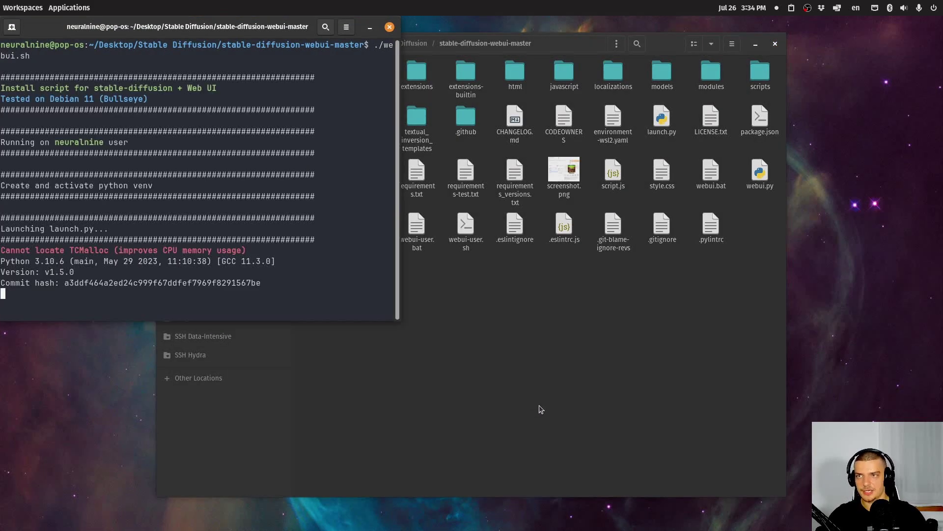
{"action": "left_click_drag", "start_coordinate": [252, 31], "coordinate": [440, 102]}
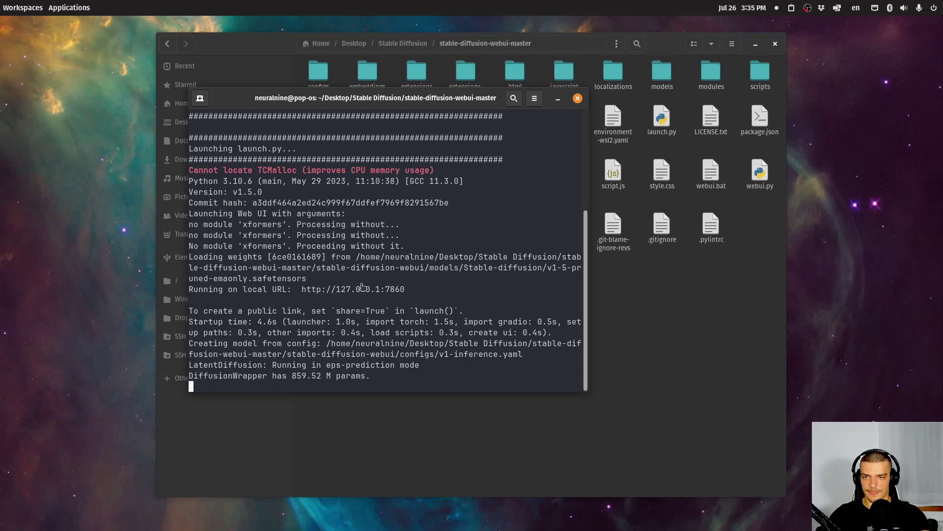
{"action": "left_click", "coordinate": [361, 290], "text": "ctrl"}
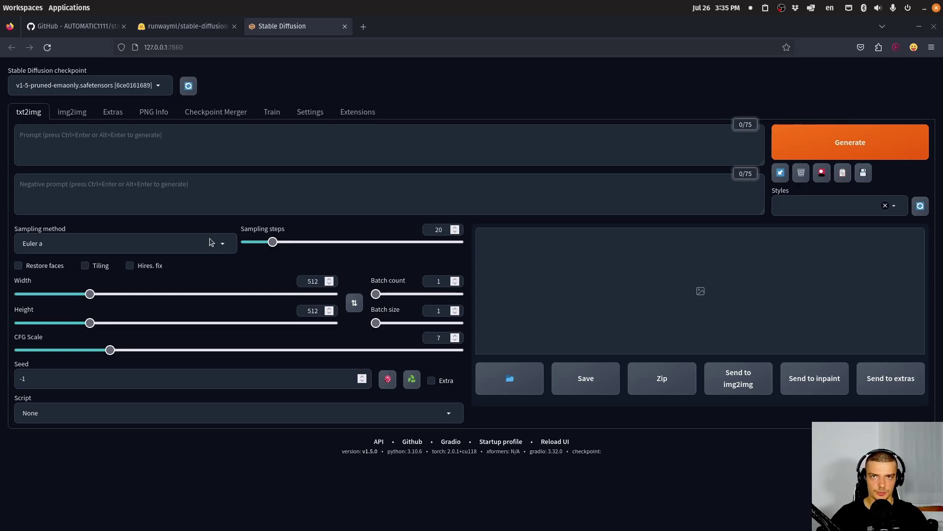
Step: Open the Inpaint mode of img2img and check which Stable Diffusion checkpoints are available
{"action": "left_click", "coordinate": [61, 112]}
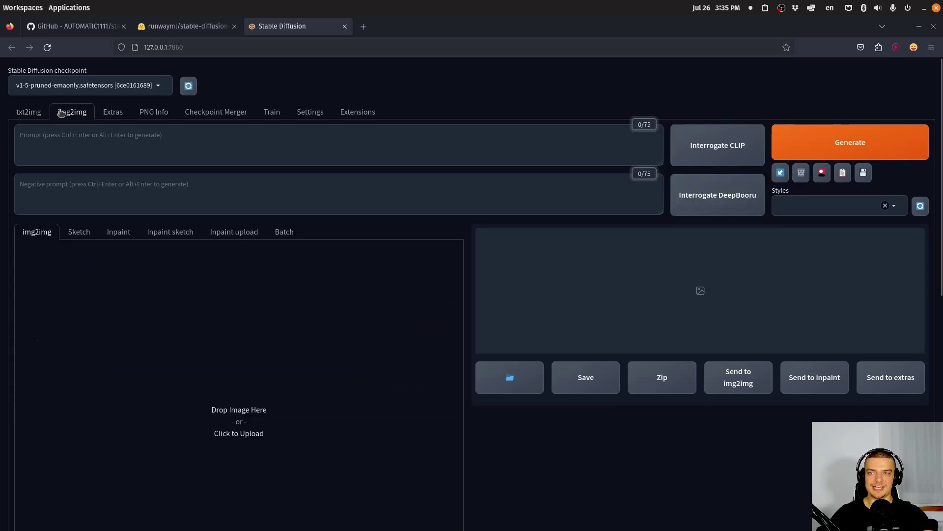
{"action": "left_click", "coordinate": [118, 233]}
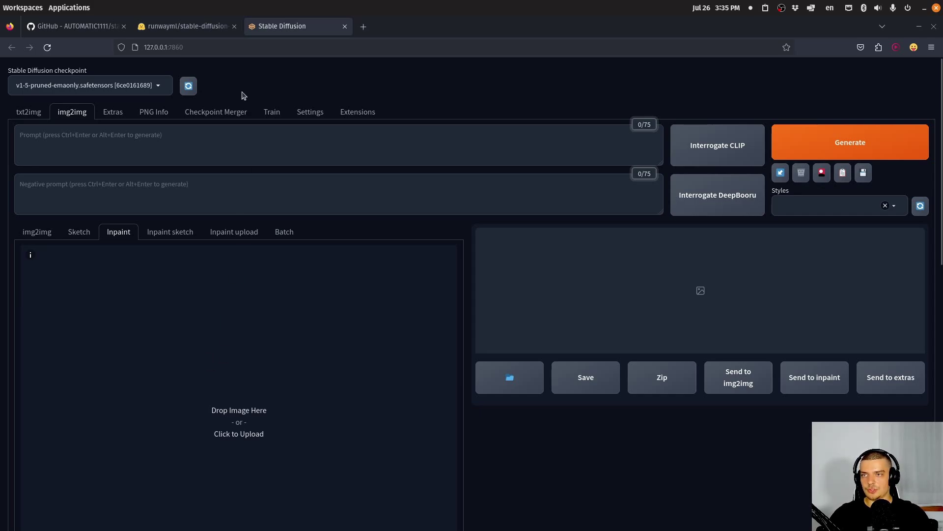
{"action": "left_click", "coordinate": [75, 87]}
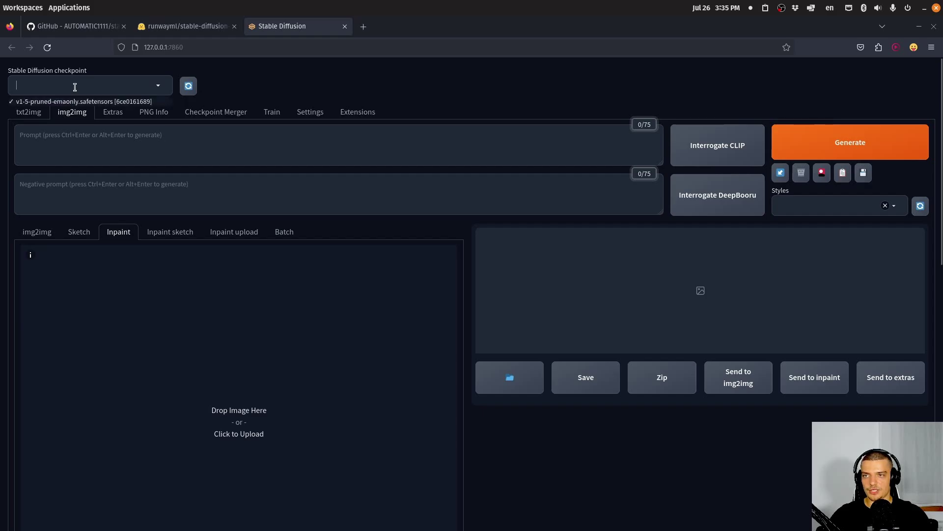
{"action": "left_click", "coordinate": [304, 84]}
Step: Download sd-v1-5-inpainting.ckpt from the runwayml/stable-diffusion-inpainting files on Hugging Face to the Desktop
{"action": "left_click", "coordinate": [187, 26]}
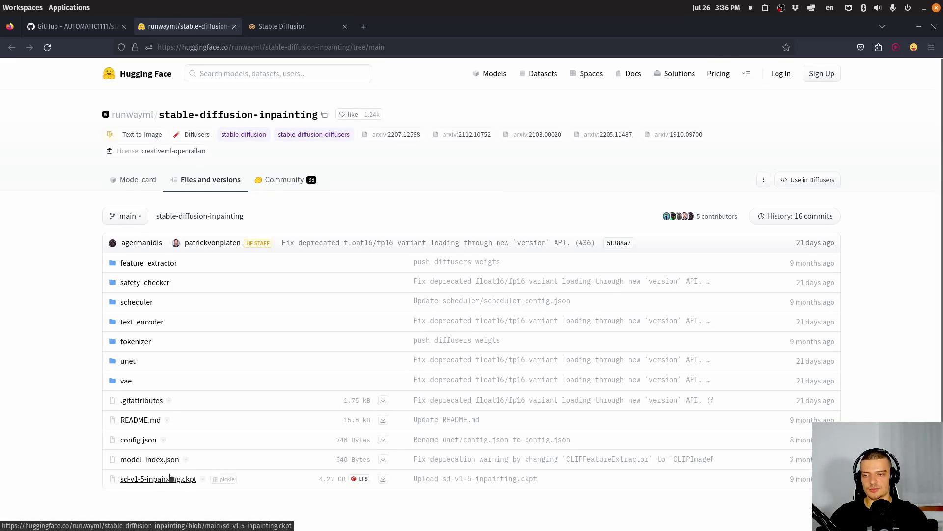
{"action": "left_click", "coordinate": [167, 479]}
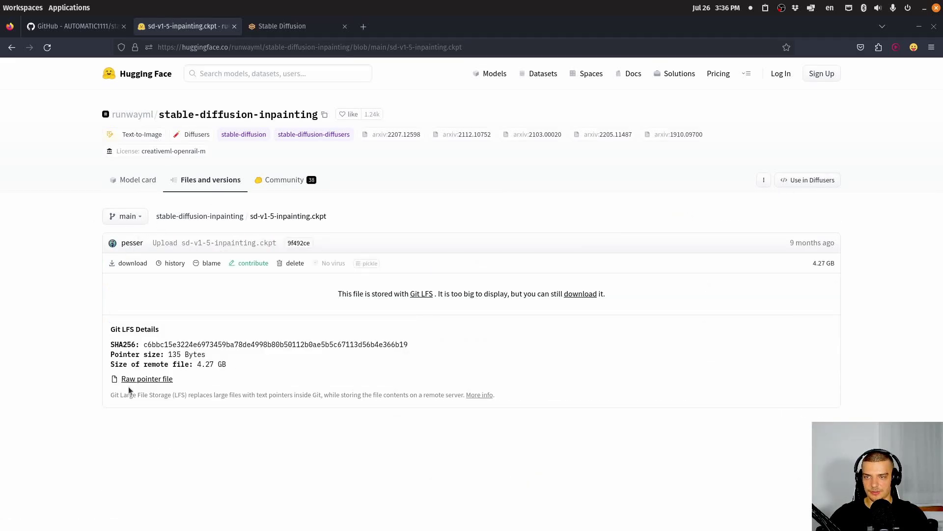
{"action": "left_click", "coordinate": [129, 264]}
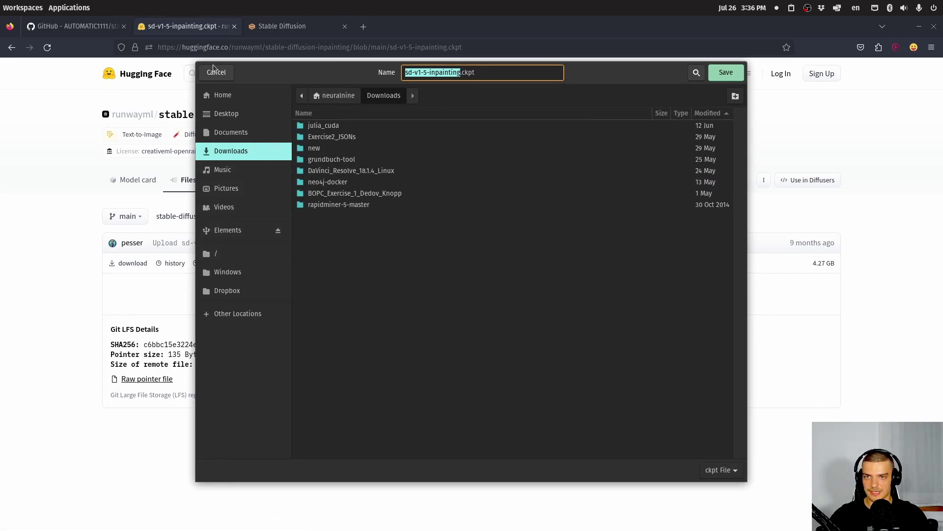
{"action": "left_click", "coordinate": [226, 114]}
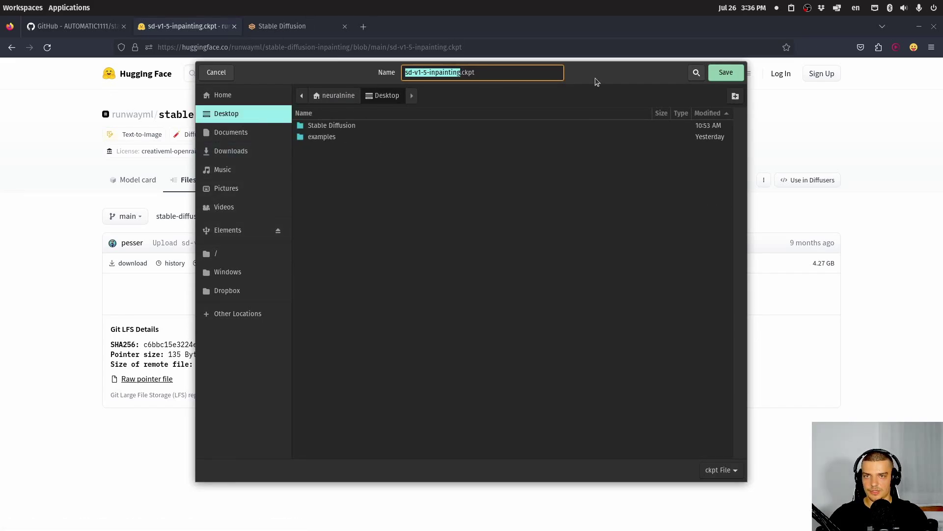
{"action": "left_click", "coordinate": [727, 73]}
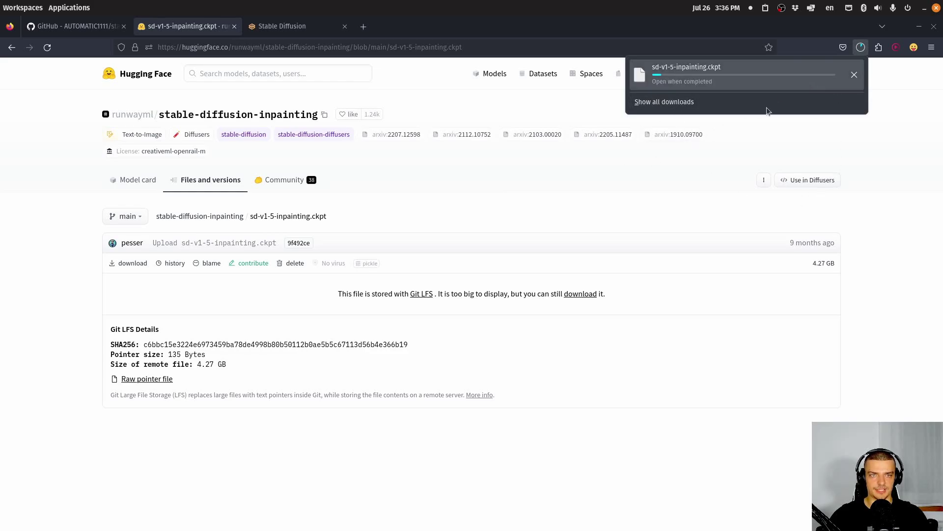
{"action": "left_click", "coordinate": [899, 197]}
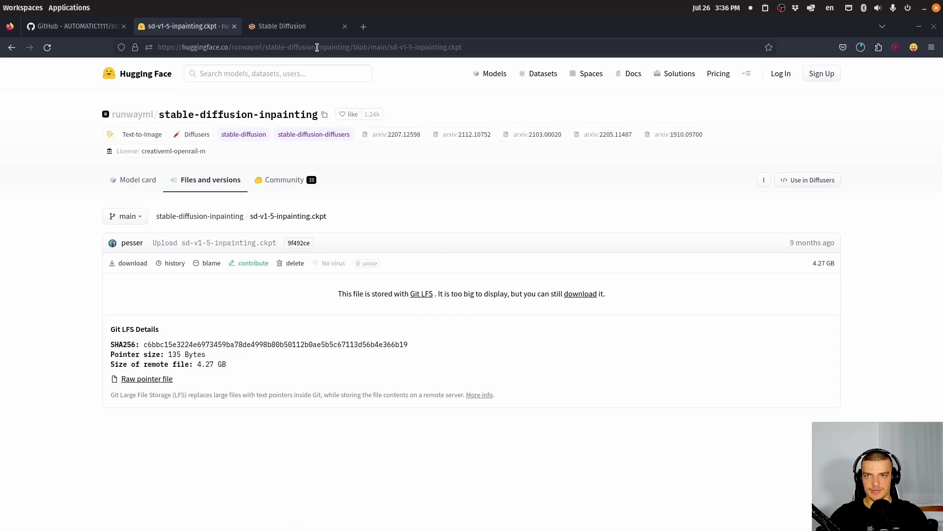
Step: Search the web for pixabay in a new browser tab and open the Pixabay website
{"action": "left_click", "coordinate": [303, 28]}
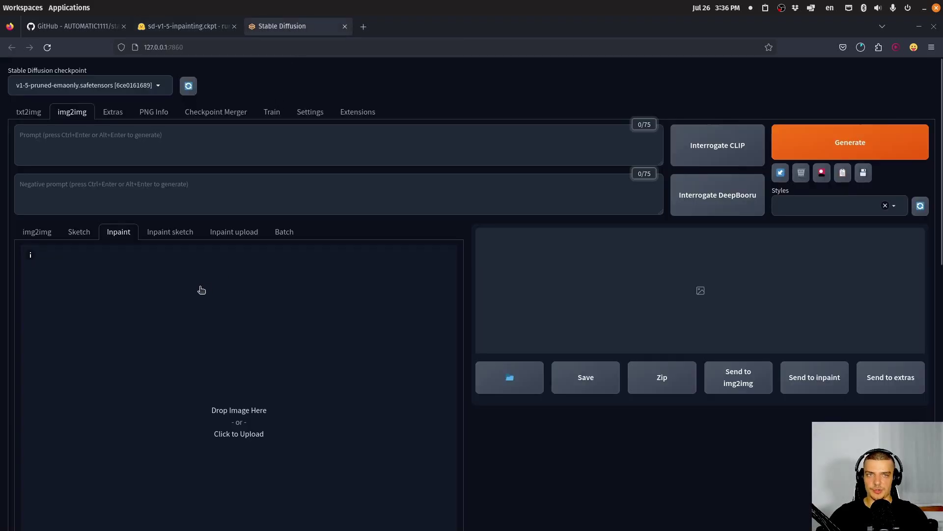
{"action": "key", "text": "ctrl+t"}
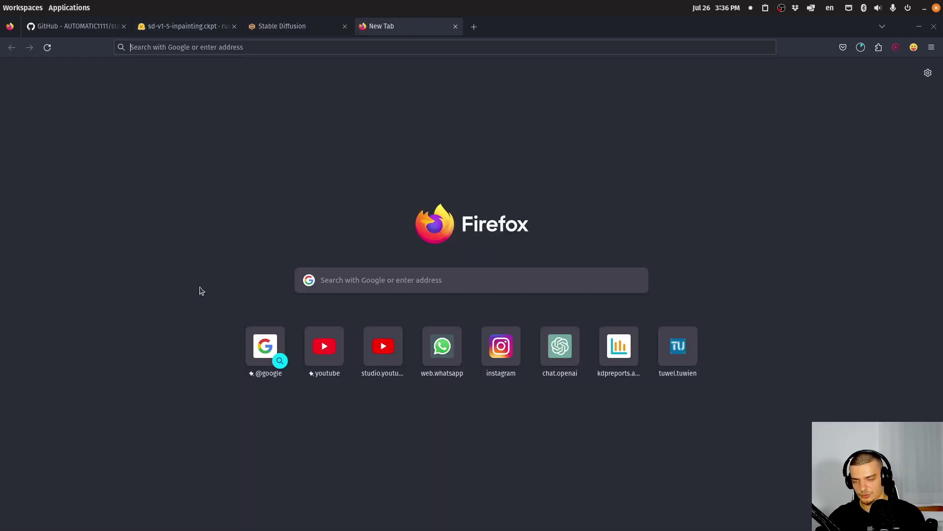
{"action": "type", "text": "pixab"}
{"action": "key", "text": "Down"}
{"action": "key", "text": "Return"}
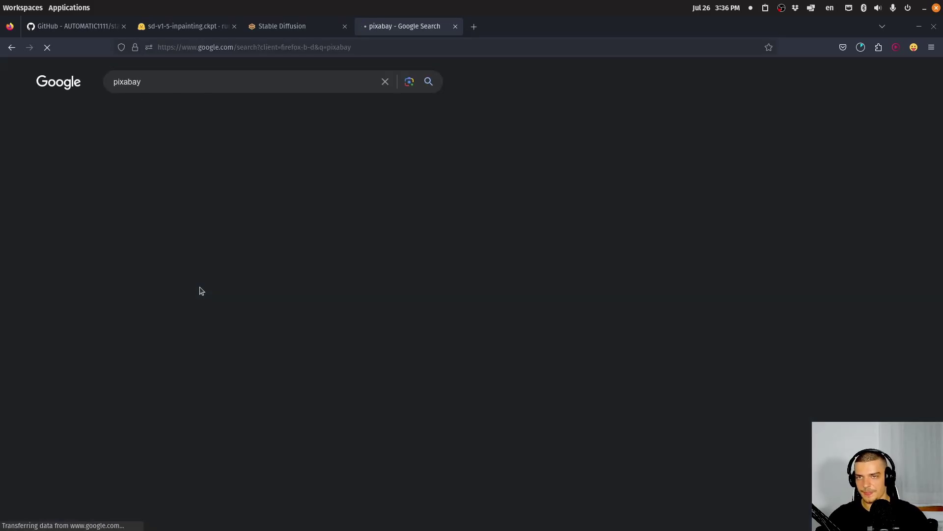
{"action": "left_click", "coordinate": [246, 180]}
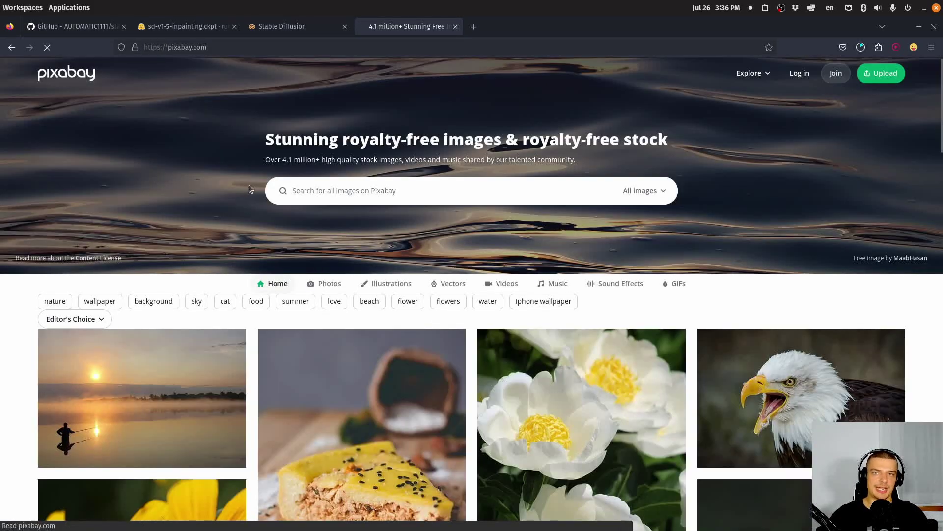
Step: Search Pixabay's images for "person standing"
{"action": "left_click", "coordinate": [381, 190]}
{"action": "type", "text": "person stan"}
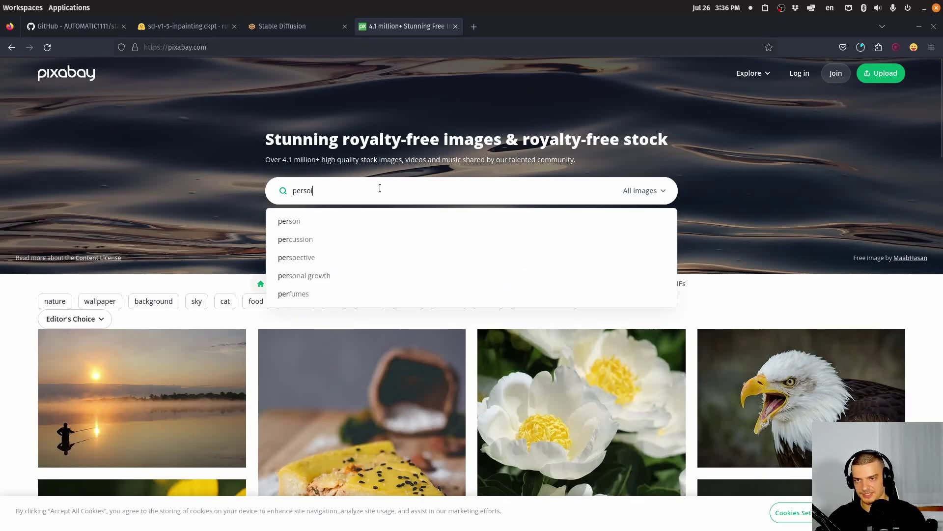
{"action": "type", "text": "ding"}
{"action": "key", "text": "Return"}
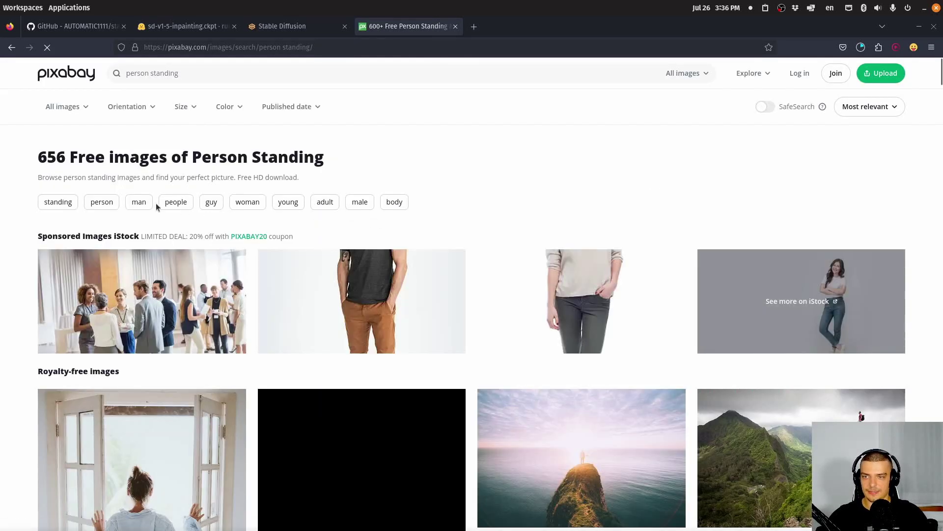
Step: Find the photo of a standing man in a black leather jacket among the search results and open its page
{"action": "scroll", "coordinate": [274, 213], "scroll_direction": "down", "scroll_amount": 10}
{"action": "scroll", "coordinate": [286, 206], "scroll_direction": "down", "scroll_amount": 20}
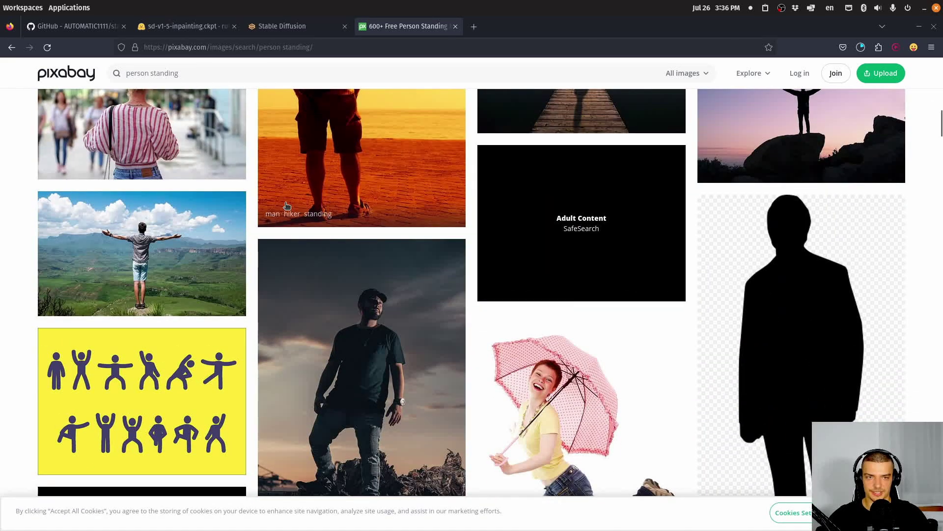
{"action": "scroll", "coordinate": [287, 205], "scroll_direction": "down", "scroll_amount": 20}
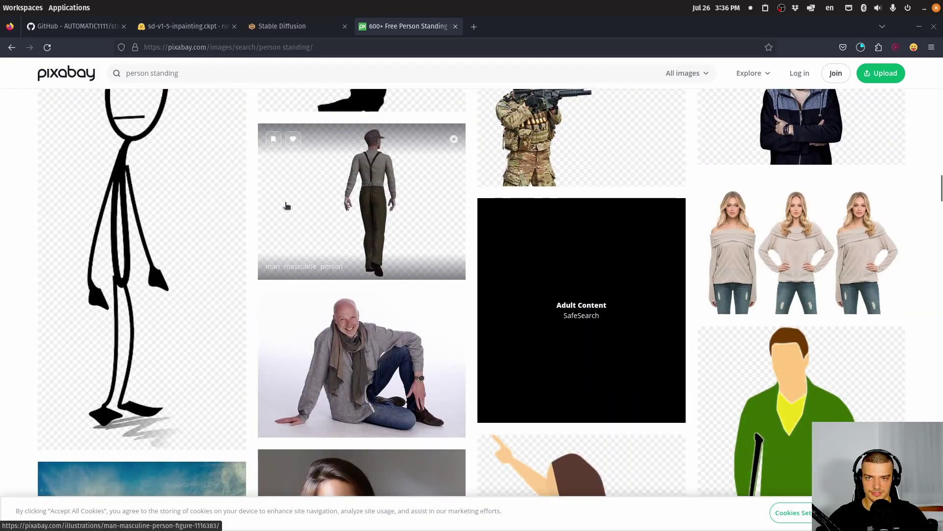
{"action": "scroll", "coordinate": [285, 205], "scroll_direction": "up", "scroll_amount": 4}
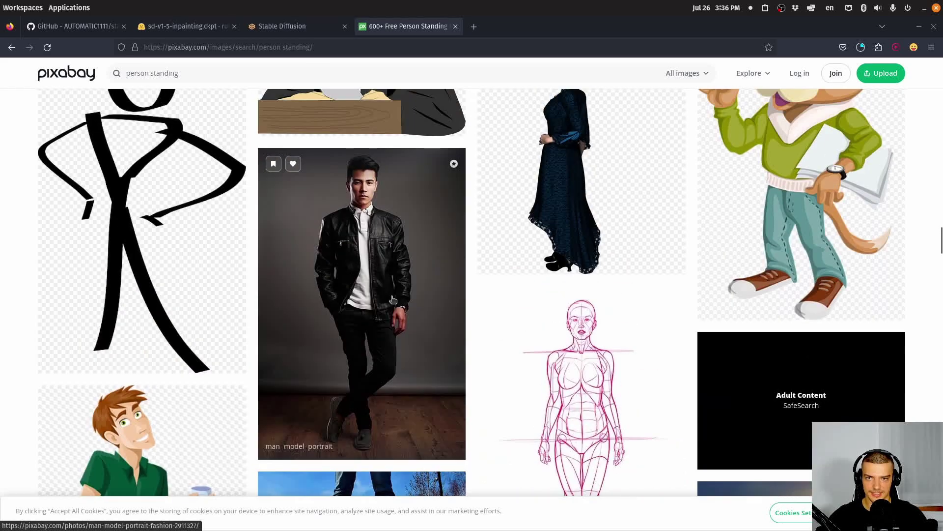
{"action": "left_click", "coordinate": [400, 290]}
{"action": "right_click", "coordinate": [473, 227]}
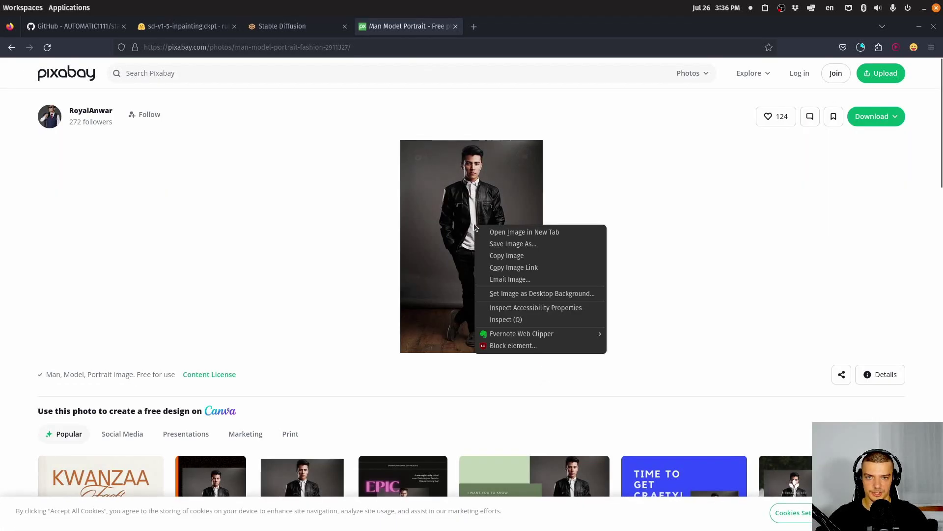
{"action": "left_click", "coordinate": [718, 202]}
Step: Download the man's photo in the 427×640 size to the Desktop as man.jpg and dismiss the thank-you message
{"action": "left_click", "coordinate": [878, 120]}
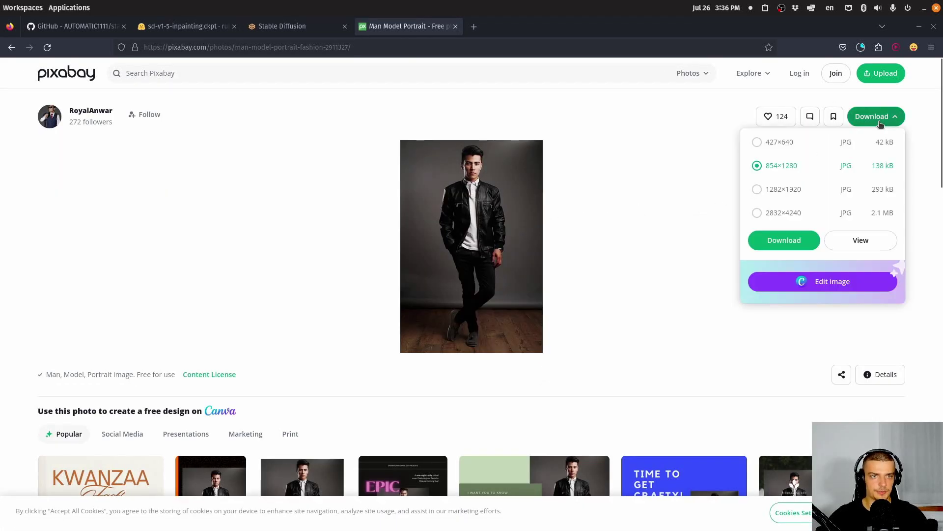
{"action": "left_click", "coordinate": [786, 145]}
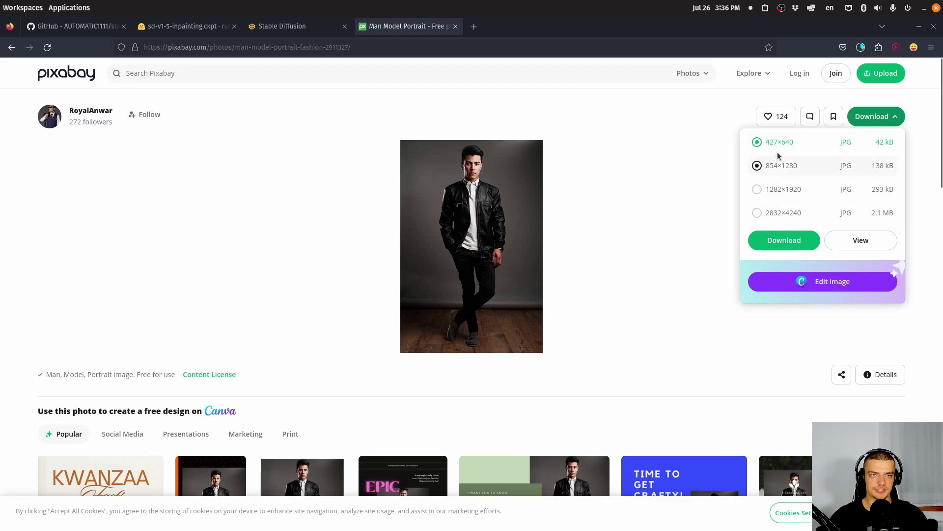
{"action": "left_click", "coordinate": [784, 240]}
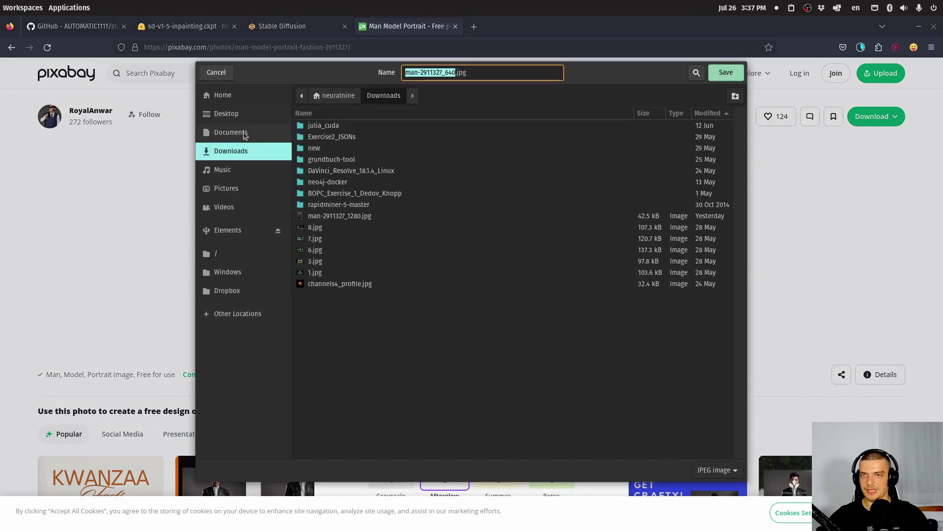
{"action": "left_click", "coordinate": [235, 116]}
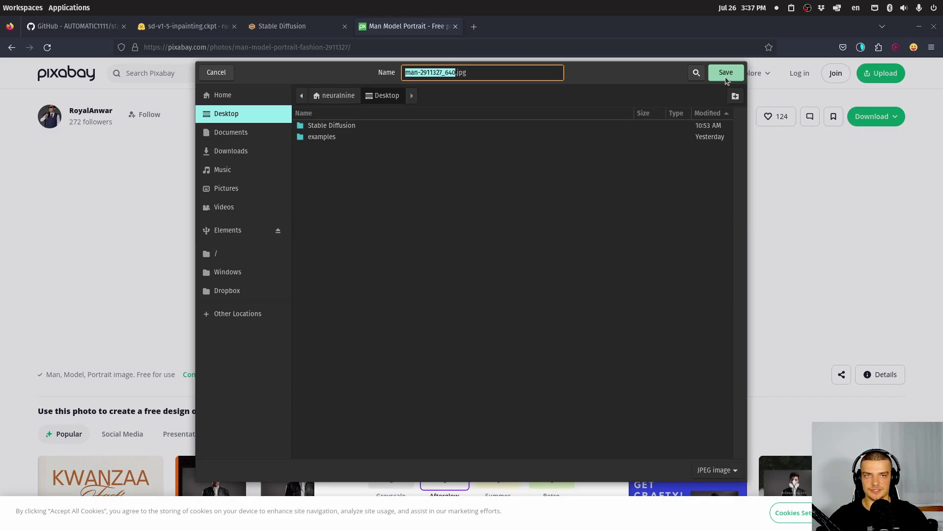
{"action": "type", "text": "man"}
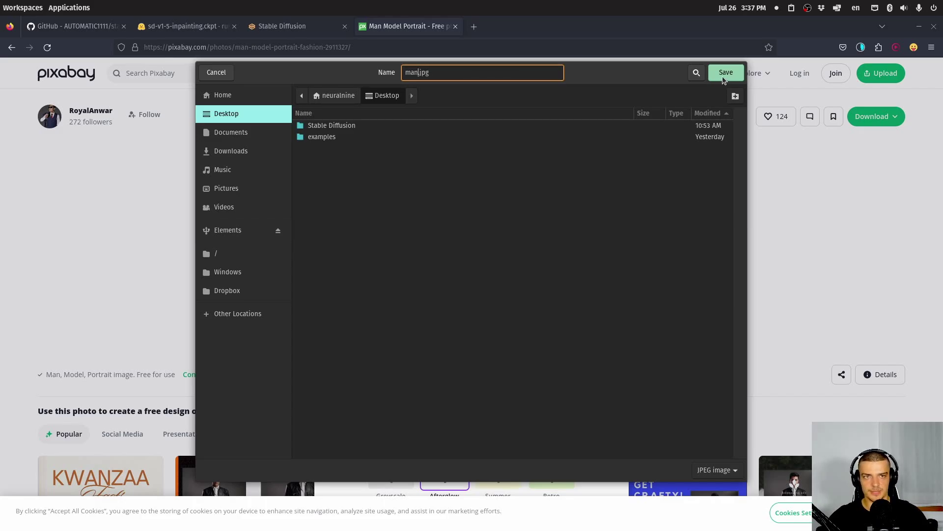
{"action": "left_click", "coordinate": [726, 72]}
{"action": "left_click", "coordinate": [157, 91]}
Step: Search Pixabay's photos for "dog at the beach"
{"action": "left_click", "coordinate": [185, 70]}
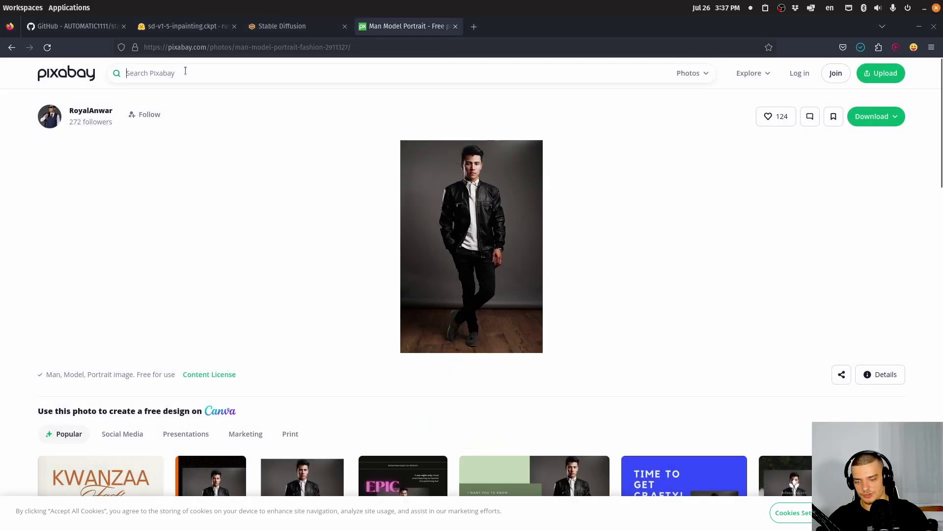
{"action": "type", "text": "dog at the"}
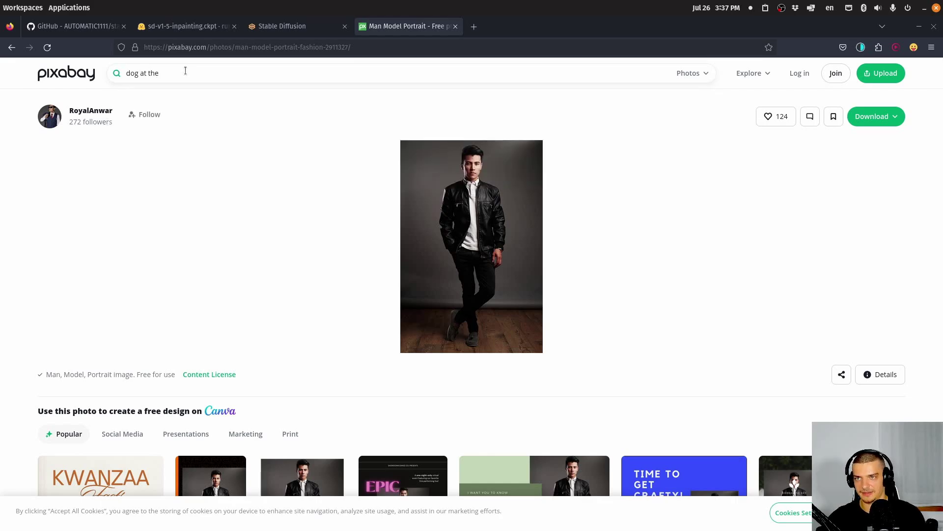
{"action": "type", "text": " beach"}
{"action": "key", "text": "Return"}
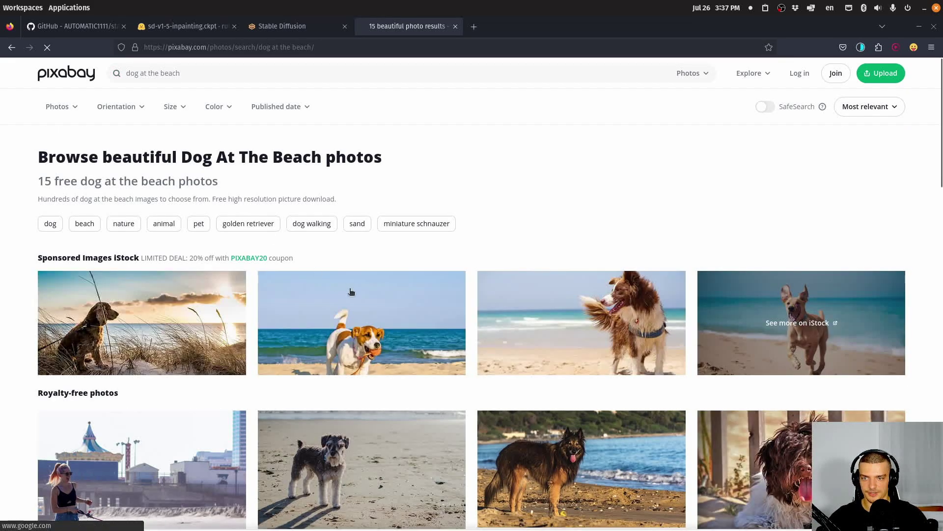
Step: Look through the beach dog photos and open the page of the husky sitting by the water
{"action": "scroll", "coordinate": [441, 412], "scroll_direction": "down", "scroll_amount": 2}
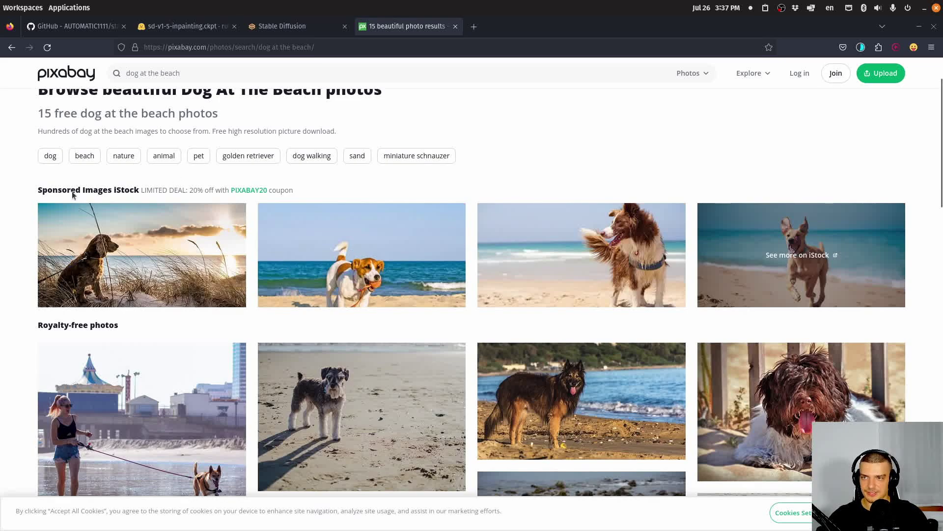
{"action": "scroll", "coordinate": [74, 195], "scroll_direction": "down", "scroll_amount": 3}
{"action": "scroll", "coordinate": [402, 274], "scroll_direction": "down", "scroll_amount": 2}
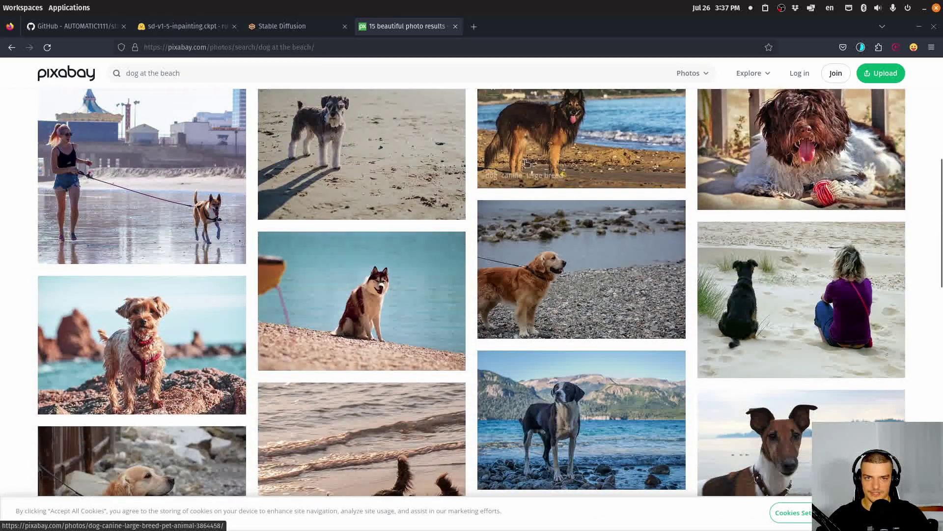
{"action": "scroll", "coordinate": [545, 292], "scroll_direction": "down", "scroll_amount": 3}
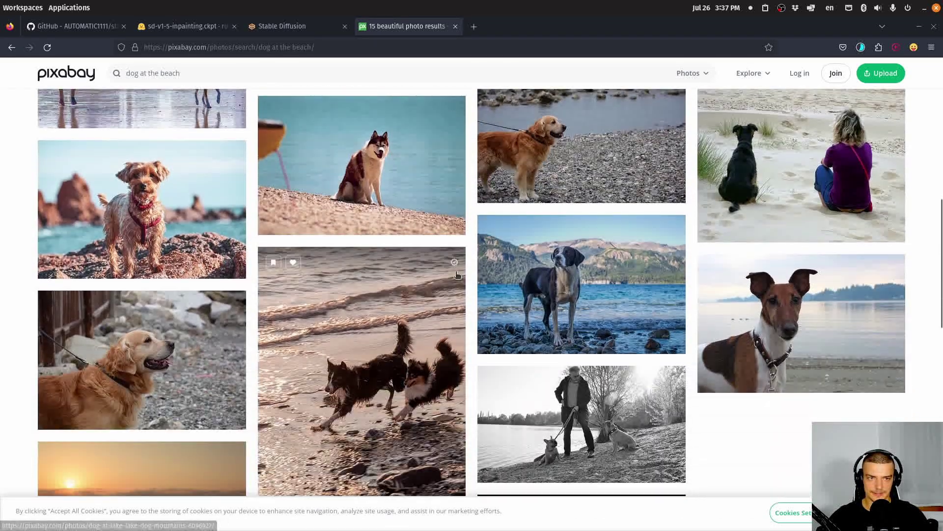
{"action": "scroll", "coordinate": [694, 337], "scroll_direction": "down", "scroll_amount": 5}
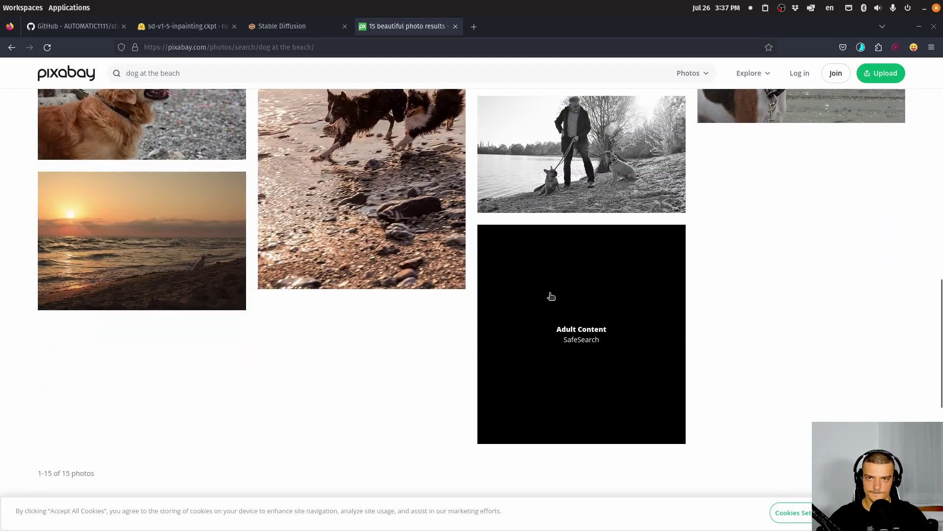
{"action": "scroll", "coordinate": [549, 294], "scroll_direction": "up", "scroll_amount": 7}
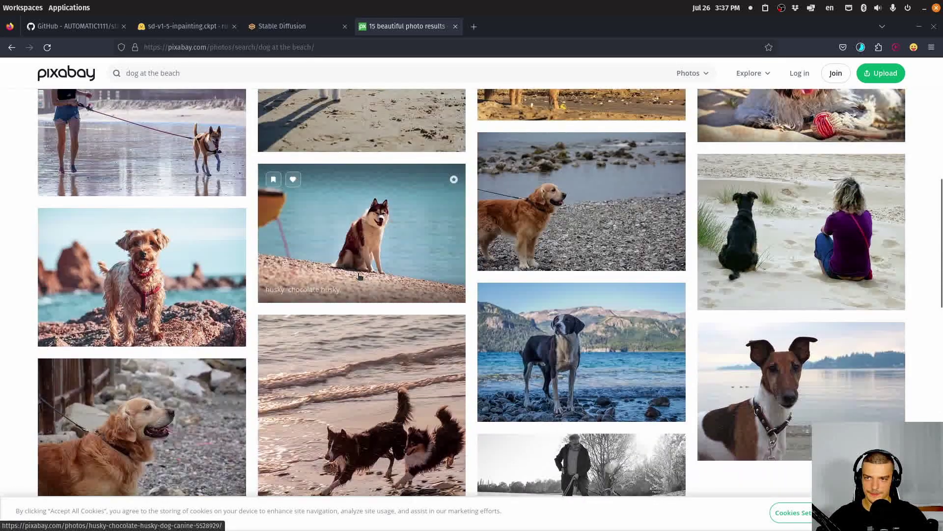
{"action": "left_click", "coordinate": [427, 245]}
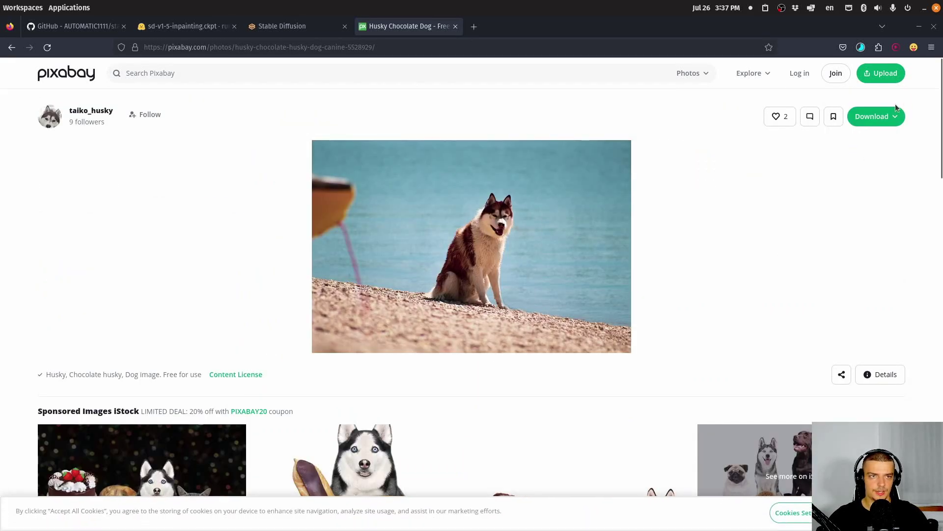
Step: Download the husky photo in the 640×427 size to the Desktop as dog.jpg and dismiss the thank-you message
{"action": "left_click", "coordinate": [894, 114]}
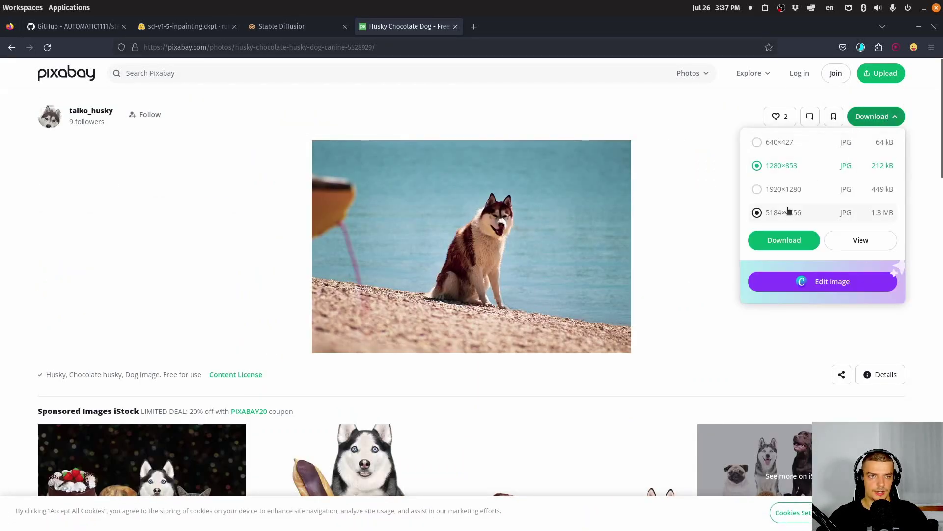
{"action": "left_click", "coordinate": [786, 145]}
{"action": "left_click", "coordinate": [792, 240]}
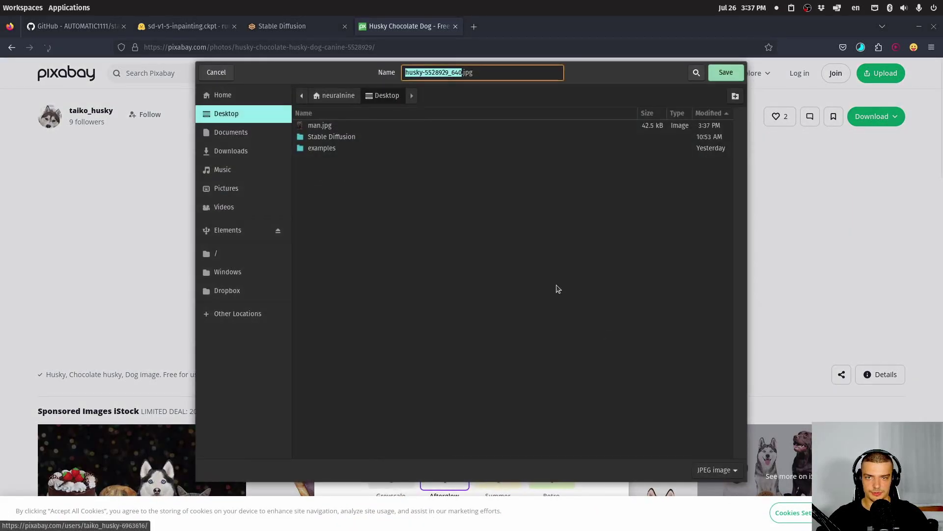
{"action": "type", "text": "dog"}
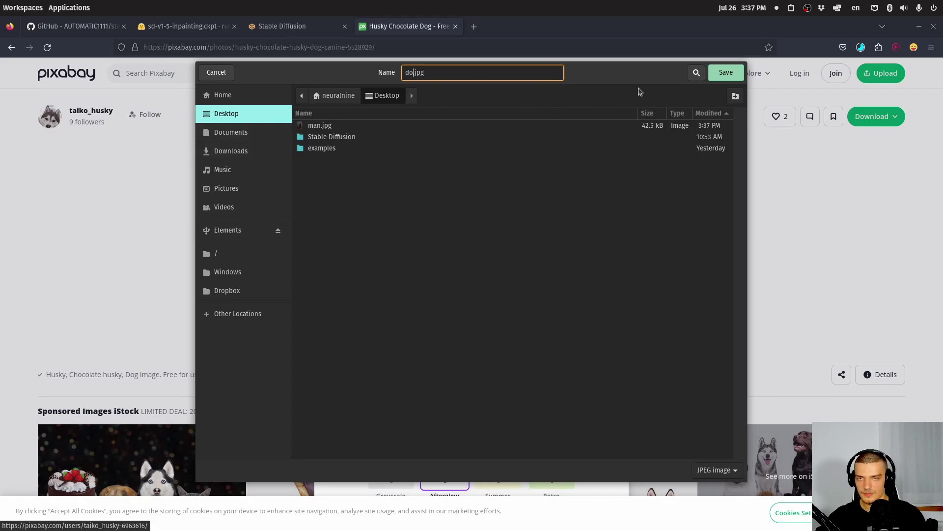
{"action": "left_click", "coordinate": [715, 73]}
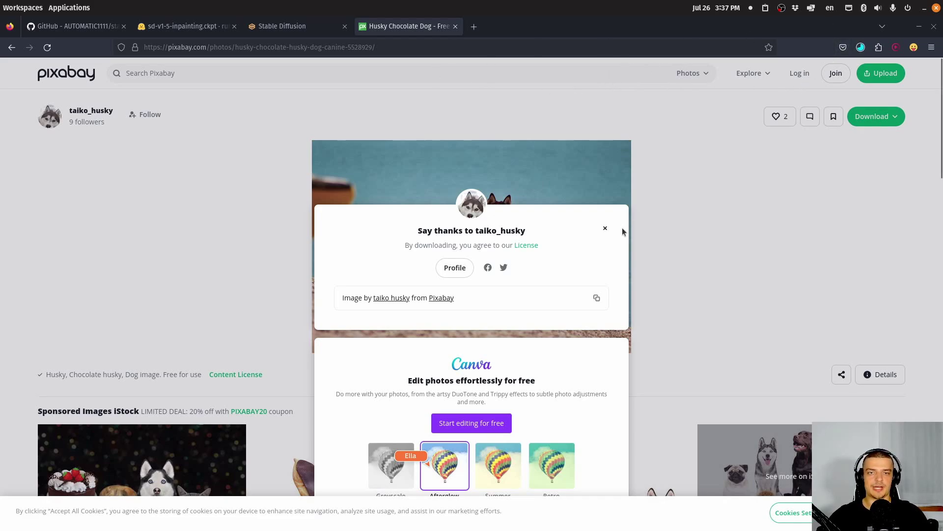
{"action": "left_click", "coordinate": [605, 228]}
Step: View the downloaded man.jpg and dog.jpg in the image viewer, closing each one after checking it
{"action": "left_click", "coordinate": [860, 46]}
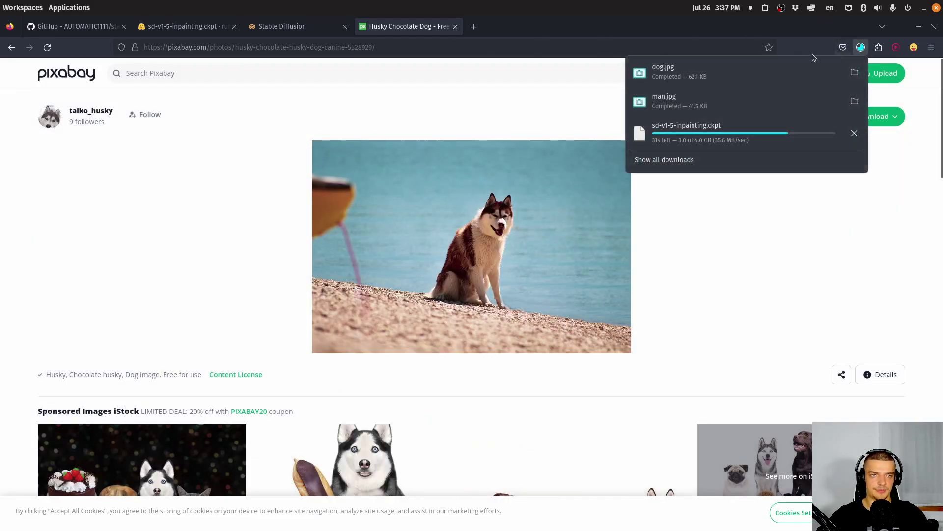
{"action": "left_click", "coordinate": [662, 97]}
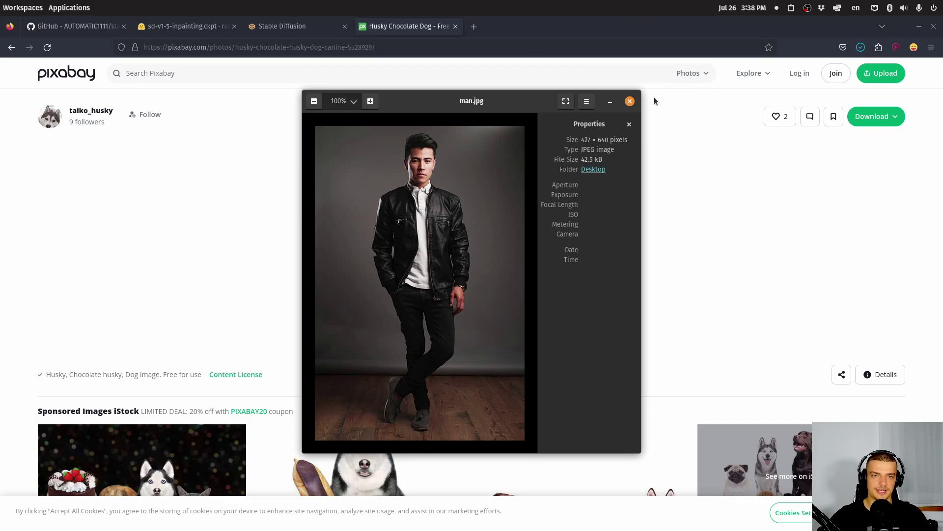
{"action": "left_click", "coordinate": [630, 101]}
{"action": "left_click", "coordinate": [860, 47]}
{"action": "left_click", "coordinate": [684, 73]}
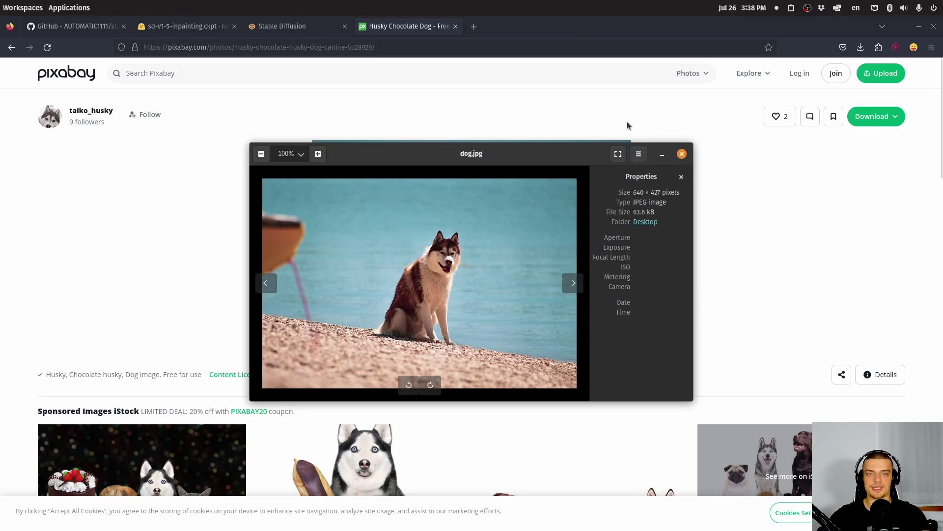
{"action": "left_click", "coordinate": [681, 154]}
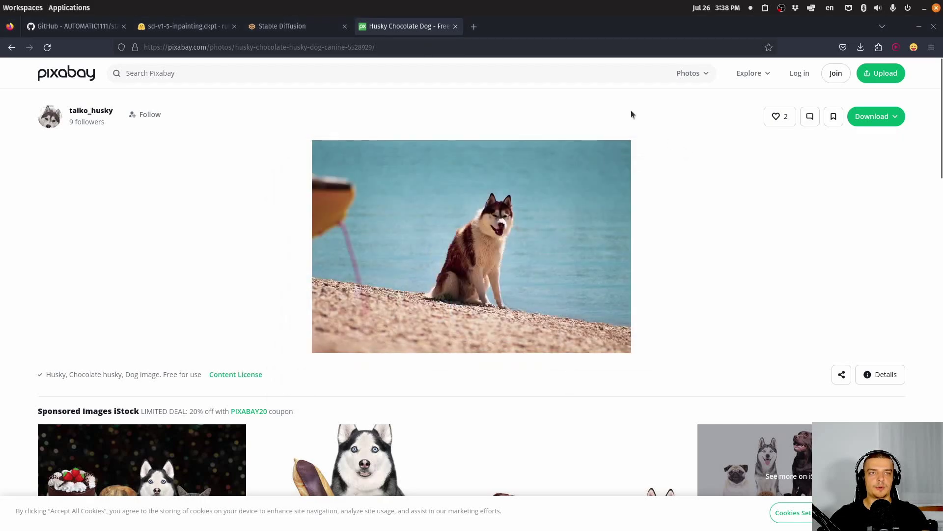
Step: Show the downloaded sd-v1-5-inpainting.ckpt in its Desktop folder and cut the file
{"action": "left_click", "coordinate": [860, 48]}
{"action": "left_click", "coordinate": [854, 132]}
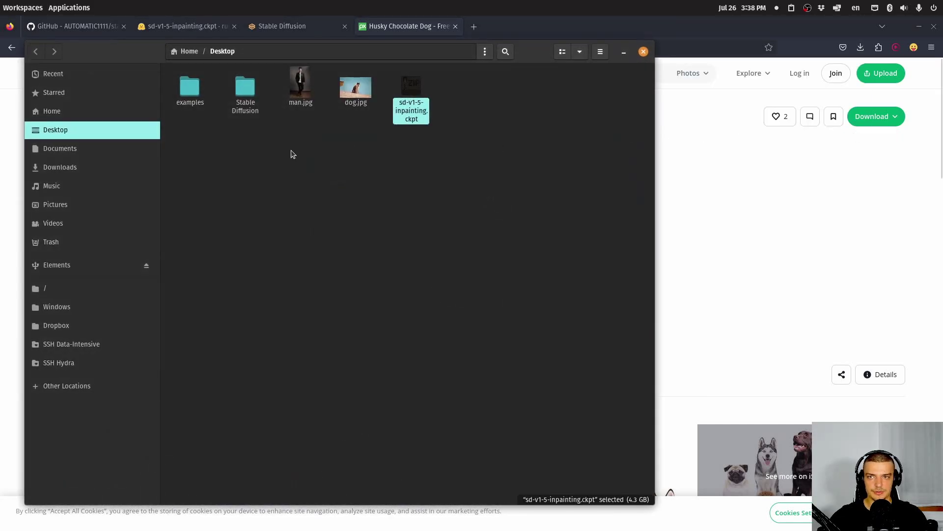
{"action": "double_click", "coordinate": [245, 93]}
{"action": "left_click", "coordinate": [222, 51]}
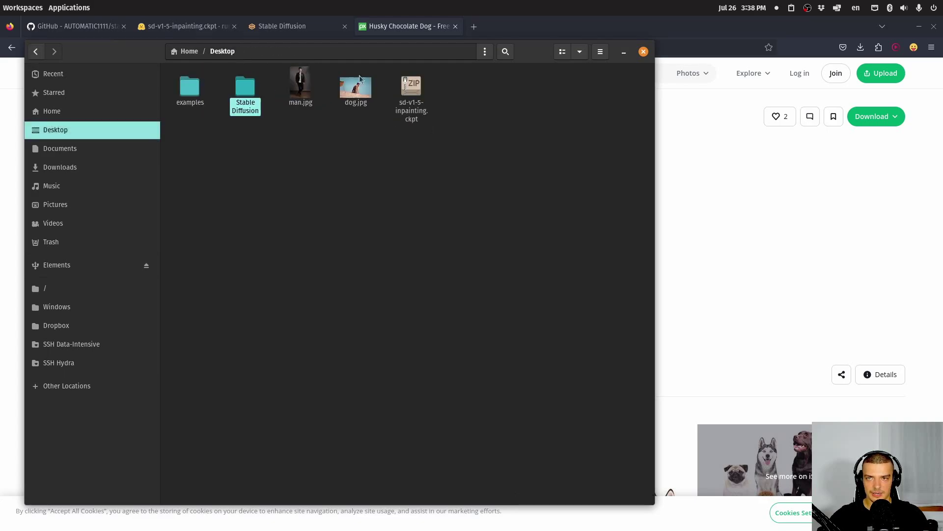
{"action": "left_click", "coordinate": [412, 87]}
Step: Paste the inpainting checkpoint into models/Stable-diffusion inside the nested stable-diffusion-webui folder, then return to the browser
{"action": "double_click", "coordinate": [238, 94]}
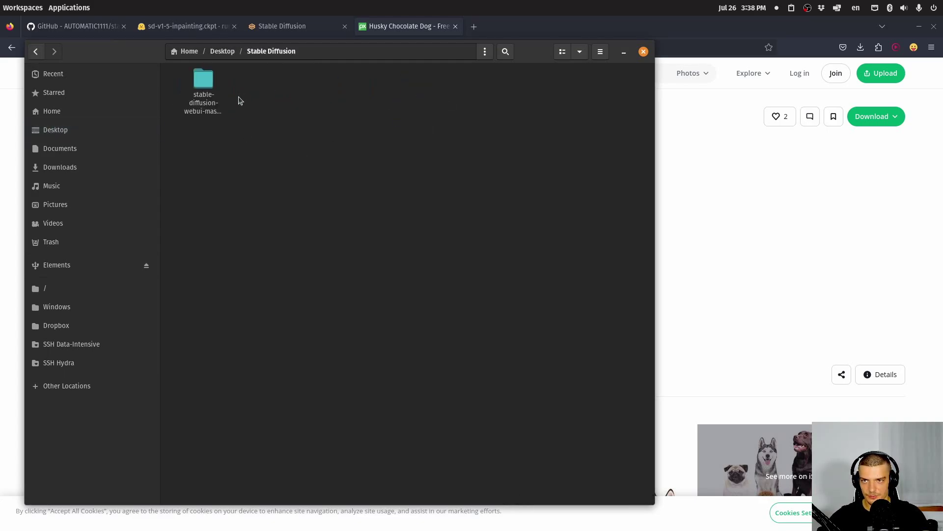
{"action": "double_click", "coordinate": [205, 86]}
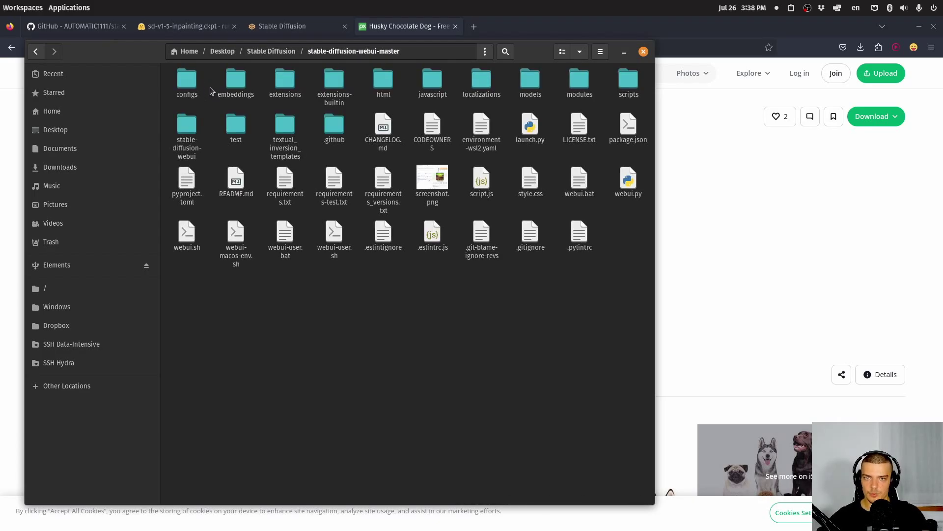
{"action": "double_click", "coordinate": [188, 129]}
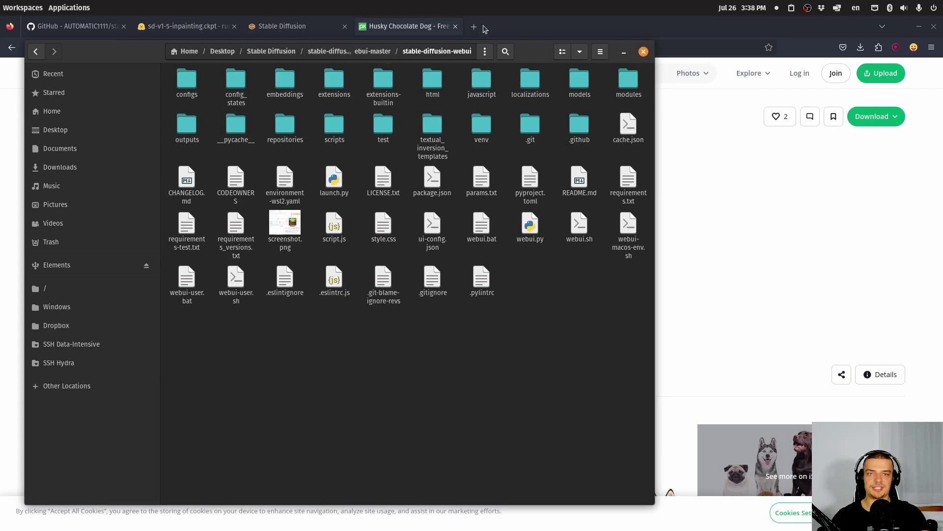
{"action": "double_click", "coordinate": [579, 77]}
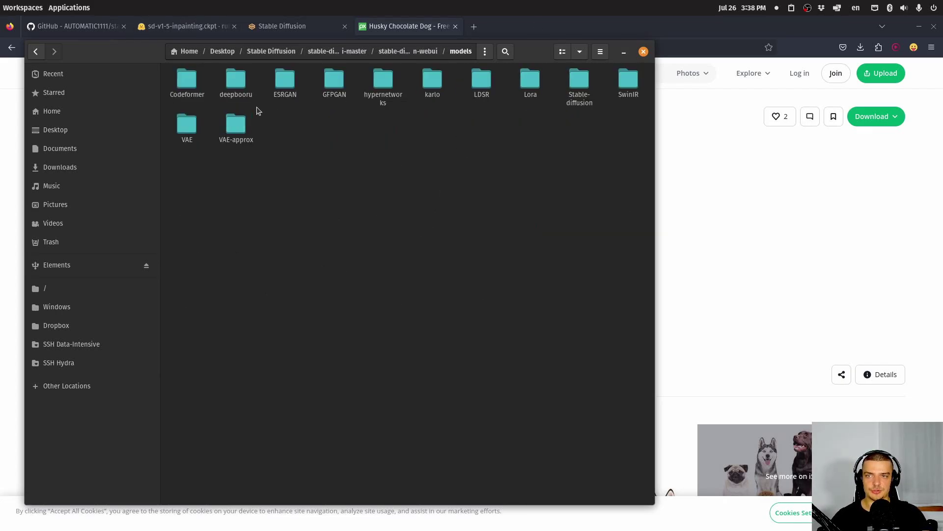
{"action": "double_click", "coordinate": [579, 79]}
{"action": "right_click", "coordinate": [316, 195]}
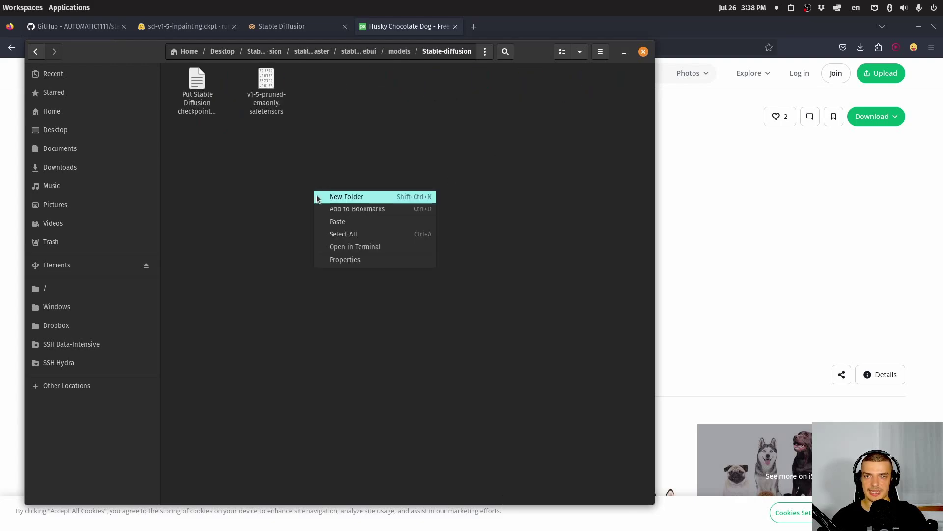
{"action": "left_click", "coordinate": [346, 221]}
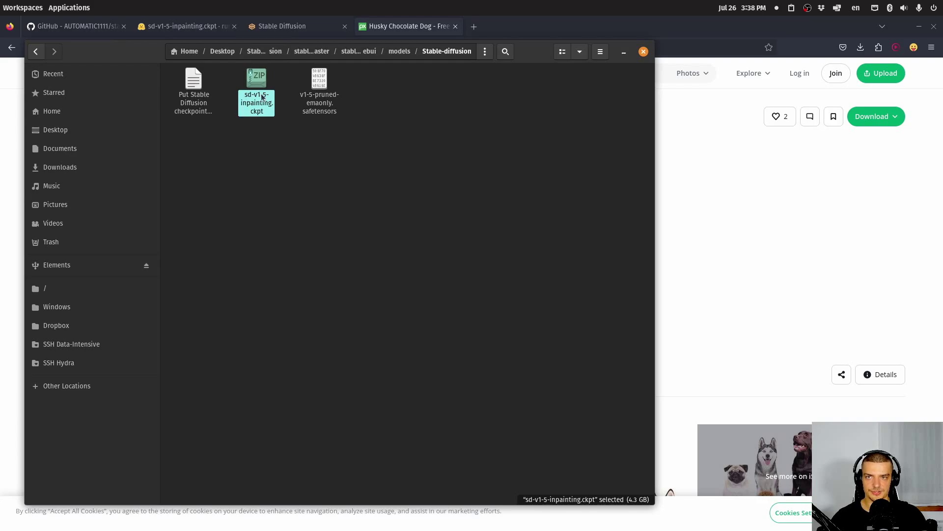
{"action": "left_click", "coordinate": [695, 221]}
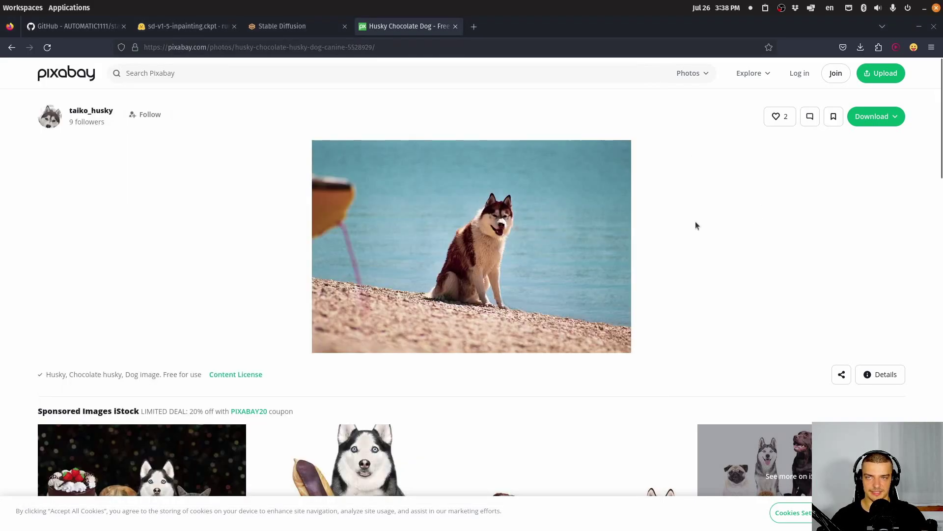
Step: In the Stable Diffusion web UI, switch the checkpoint to sd-v1-5-inpainting.ckpt and load man.jpg from the Desktop as the inpainting image
{"action": "left_click", "coordinate": [284, 29]}
{"action": "left_click", "coordinate": [189, 91]}
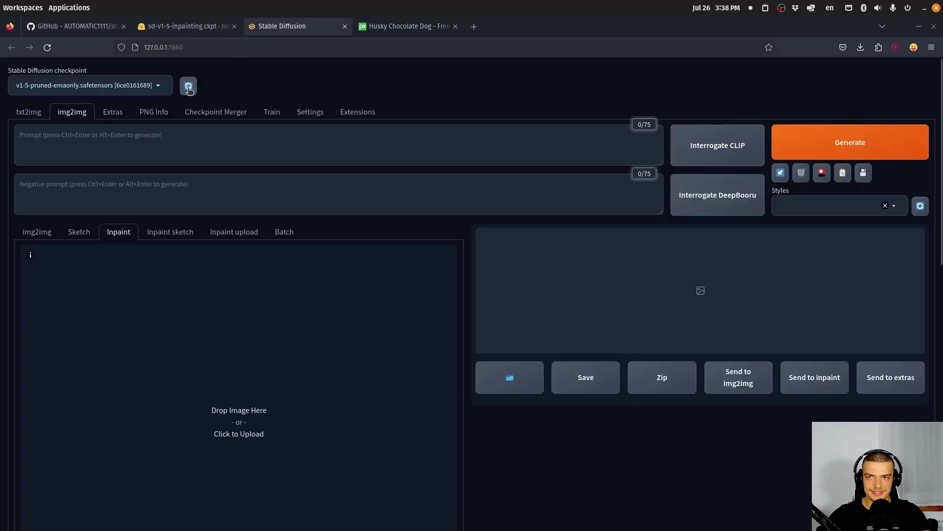
{"action": "left_click", "coordinate": [123, 85]}
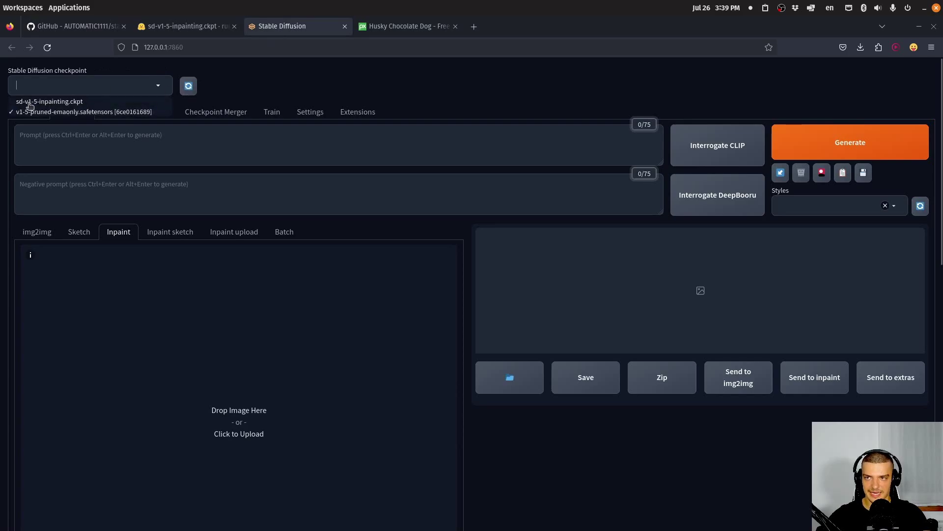
{"action": "left_click", "coordinate": [46, 102]}
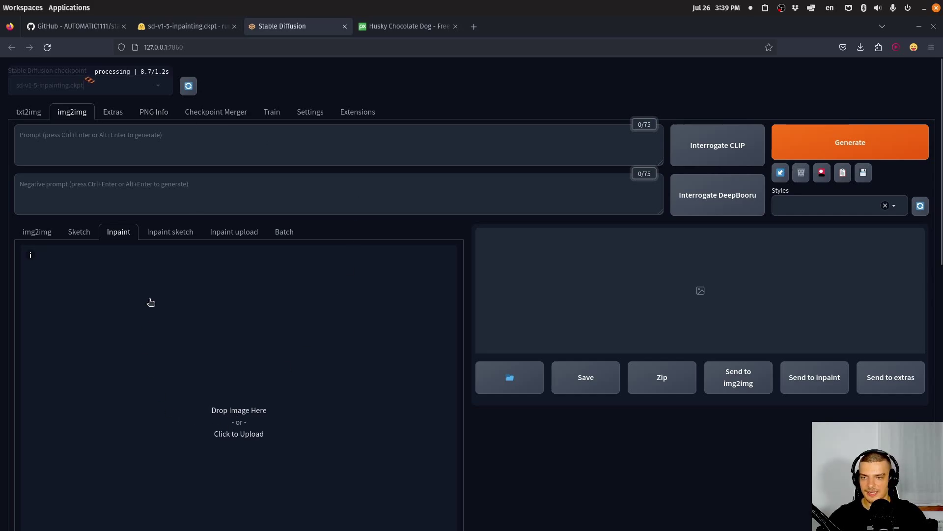
{"action": "left_click", "coordinate": [229, 406]}
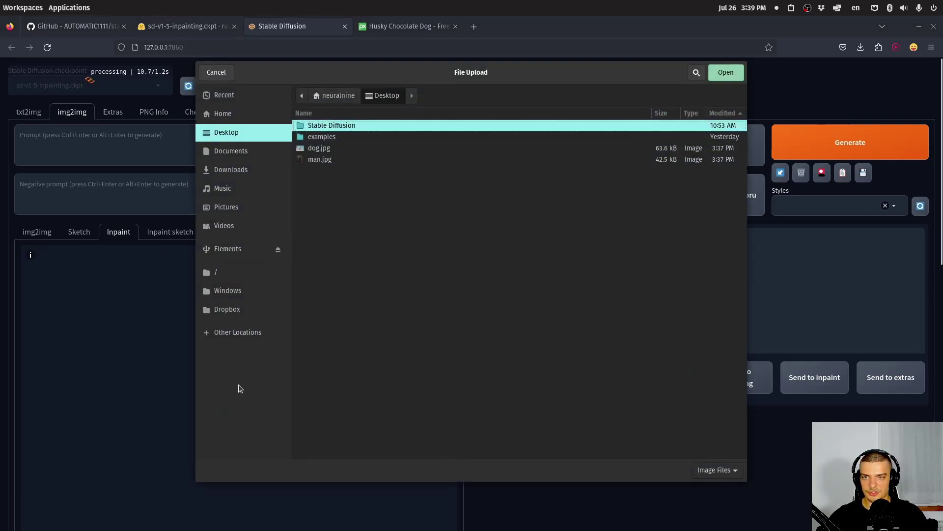
{"action": "double_click", "coordinate": [320, 159]}
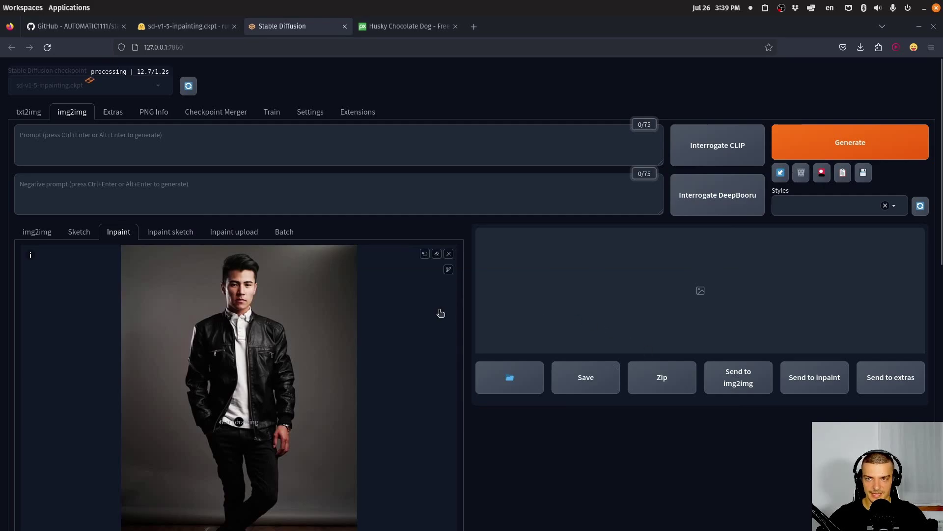
Step: Enter the prompt "man with golden jacket, golden jacket" and the negative prompt "black leather jacket, black jacket"
{"action": "left_click", "coordinate": [205, 132]}
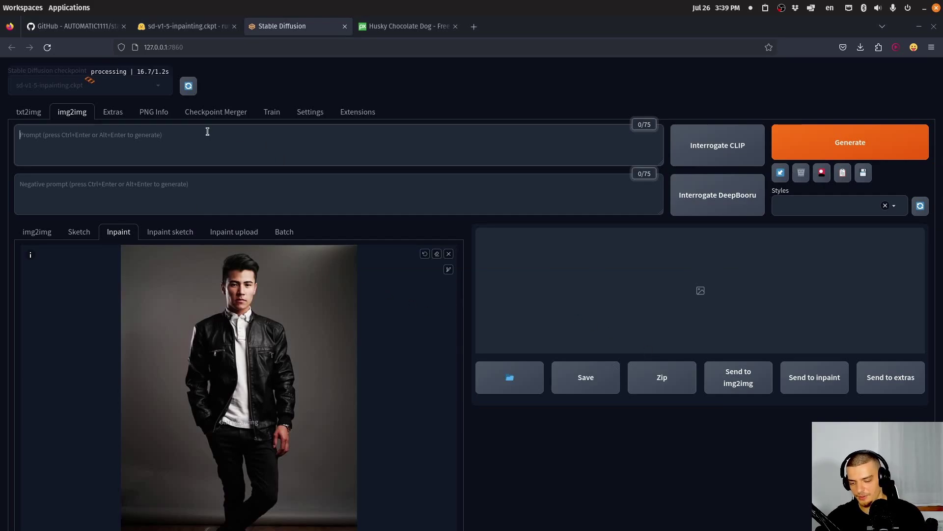
{"action": "type", "text": "m"}
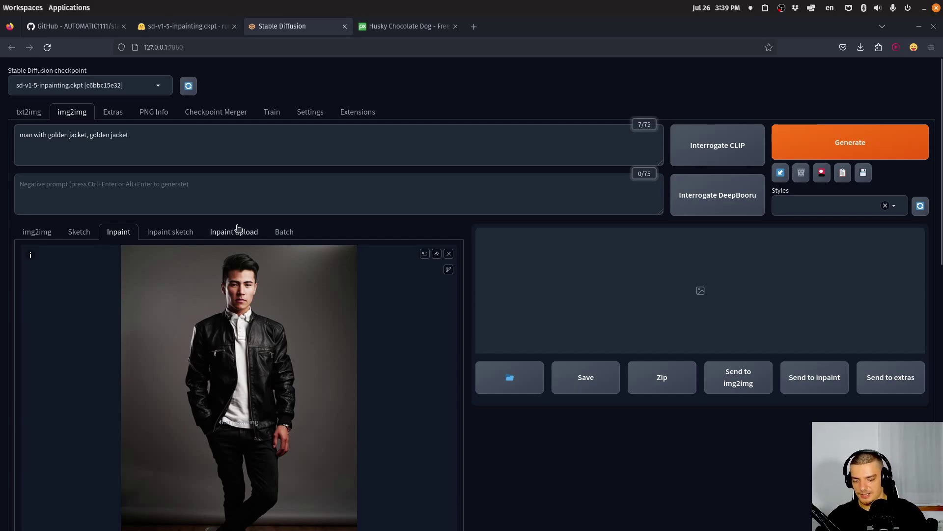
{"action": "left_click", "coordinate": [168, 193]}
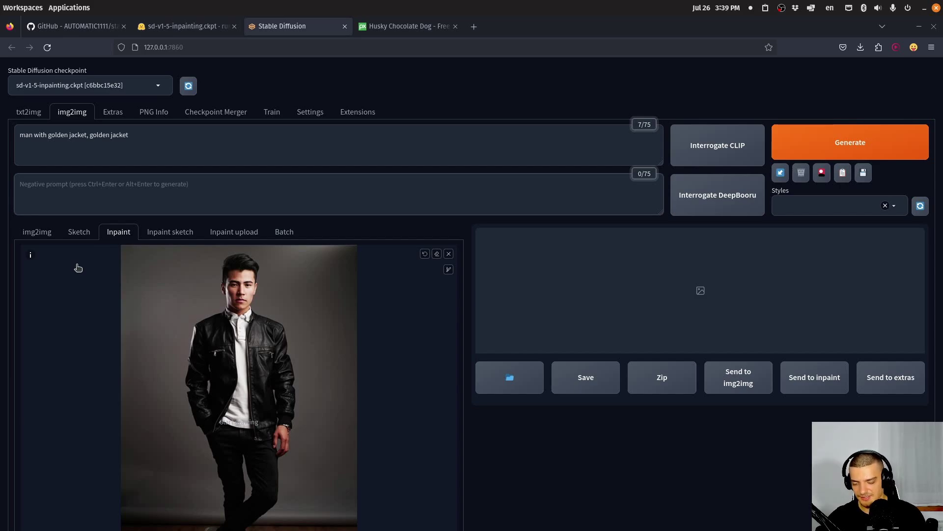
{"action": "type", "text": "black leather jacket, black ja"}
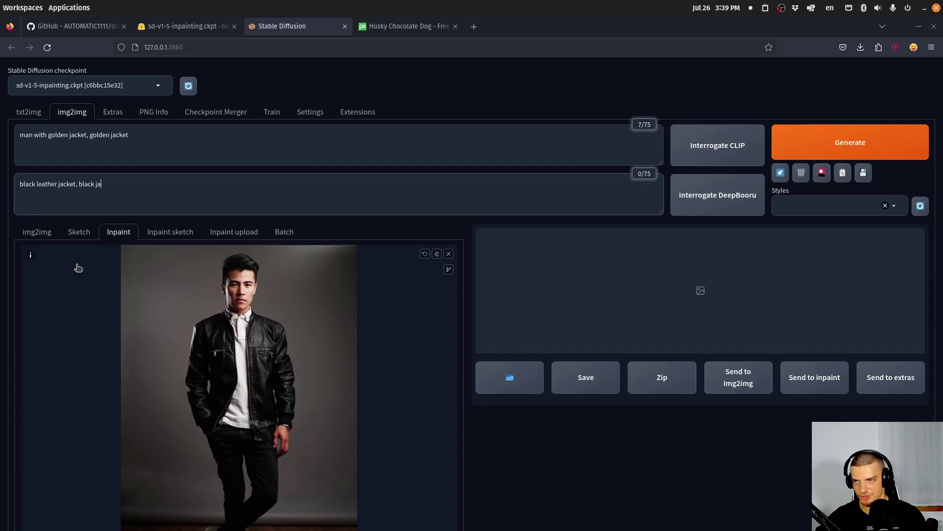
Step: Paint an inpainting mask over both halves and sleeves of the man's jacket with an enlarged brush, leaving the white shirt uncovered
{"action": "scroll", "coordinate": [165, 150], "scroll_direction": "down", "scroll_amount": 3}
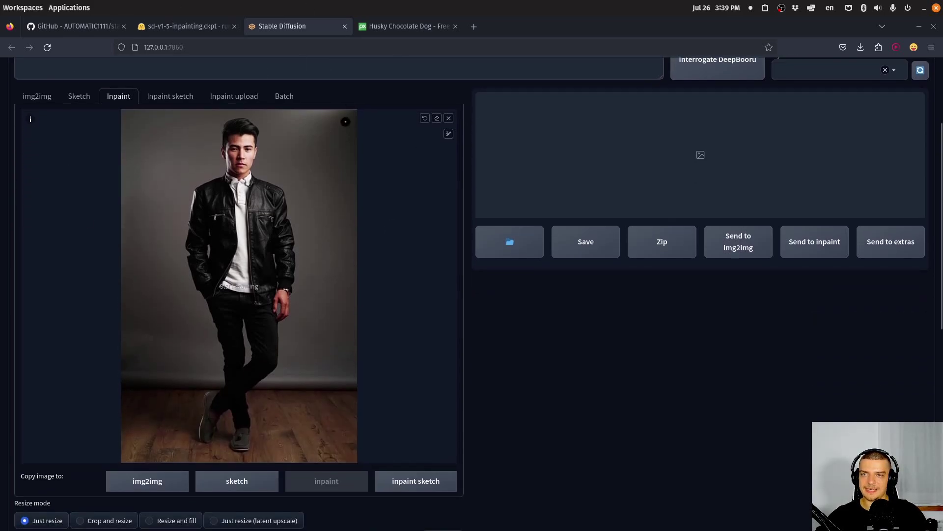
{"action": "left_click", "coordinate": [448, 134]}
{"action": "left_click_drag", "start_coordinate": [378, 137], "coordinate": [387, 136]}
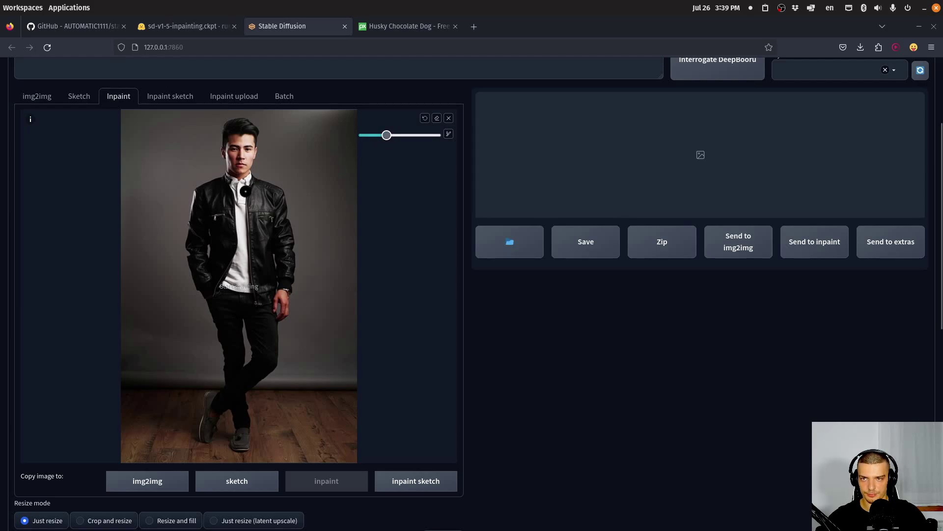
{"action": "mouse_move", "coordinate": [252, 176]}
{"action": "left_mouse_down"}
{"action": "mouse_move", "coordinate": [255, 304]}
{"action": "mouse_move", "coordinate": [289, 289]}
{"action": "mouse_move", "coordinate": [291, 244]}
{"action": "mouse_move", "coordinate": [277, 190]}
{"action": "mouse_move", "coordinate": [256, 178]}
{"action": "mouse_move", "coordinate": [262, 296]}
{"action": "left_mouse_up"}
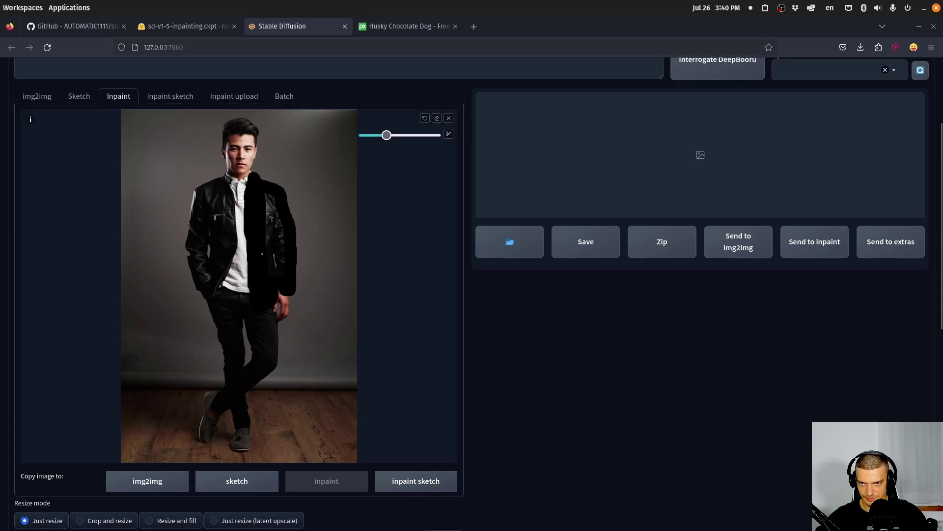
{"action": "mouse_move", "coordinate": [262, 254]}
{"action": "left_mouse_down"}
{"action": "mouse_move", "coordinate": [265, 197]}
{"action": "mouse_move", "coordinate": [286, 260]}
{"action": "left_mouse_up"}
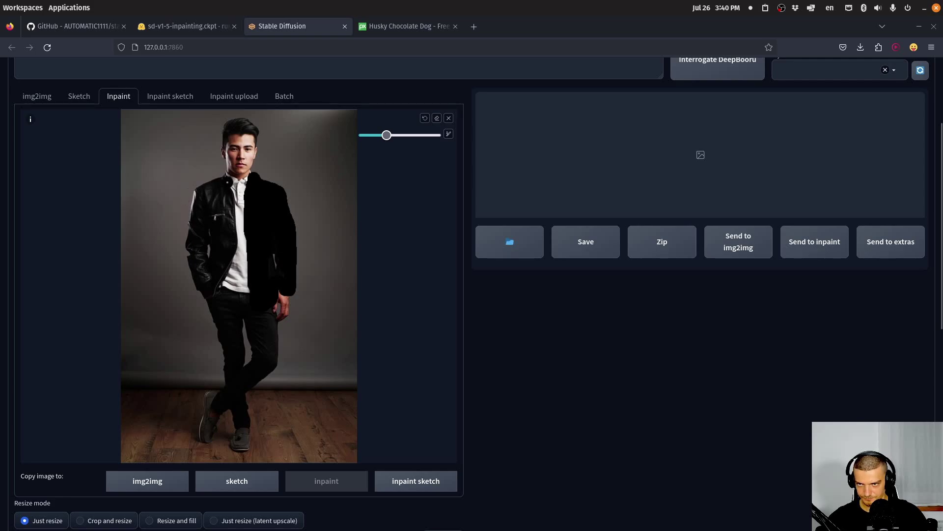
{"action": "mouse_move", "coordinate": [227, 180]}
{"action": "left_mouse_down"}
{"action": "mouse_move", "coordinate": [233, 238]}
{"action": "mouse_move", "coordinate": [216, 292]}
{"action": "mouse_move", "coordinate": [185, 265]}
{"action": "mouse_move", "coordinate": [195, 196]}
{"action": "mouse_move", "coordinate": [211, 177]}
{"action": "mouse_move", "coordinate": [222, 226]}
{"action": "mouse_move", "coordinate": [213, 197]}
{"action": "left_mouse_up"}
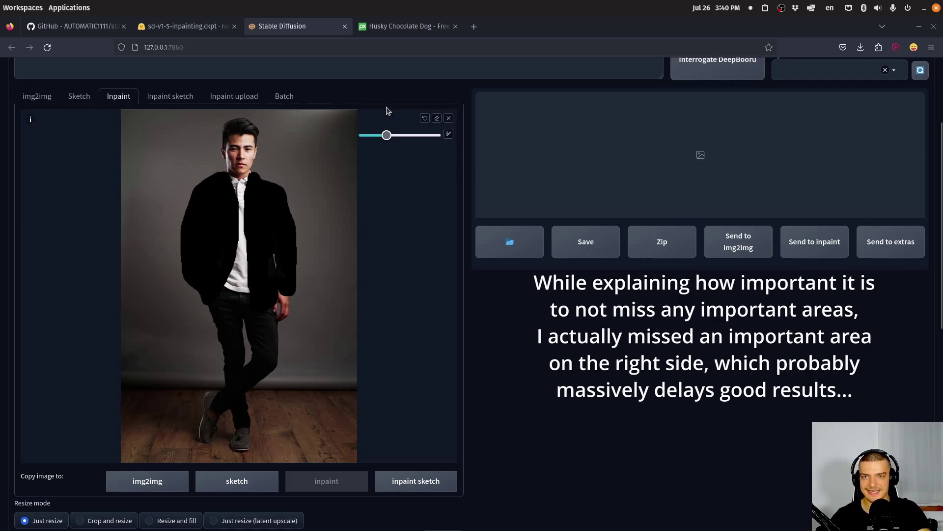
{"action": "left_click_drag", "start_coordinate": [387, 135], "coordinate": [411, 135]}
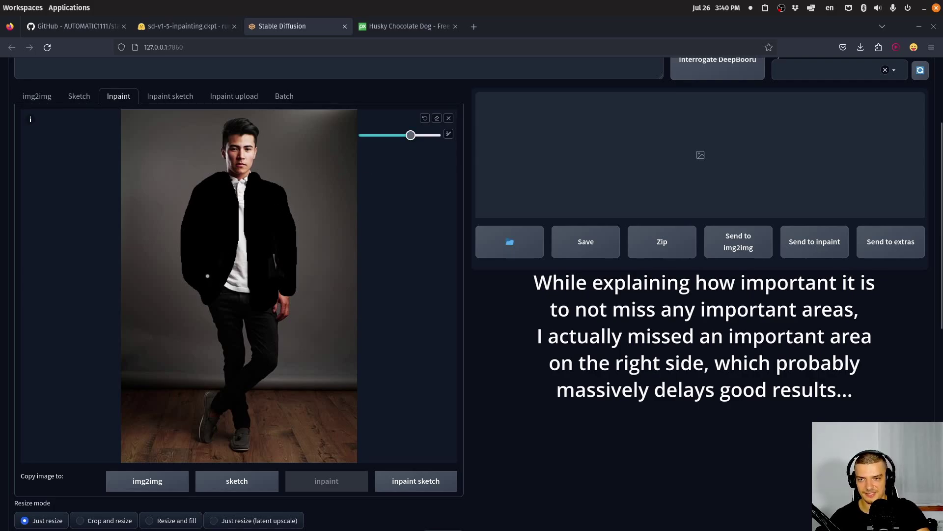
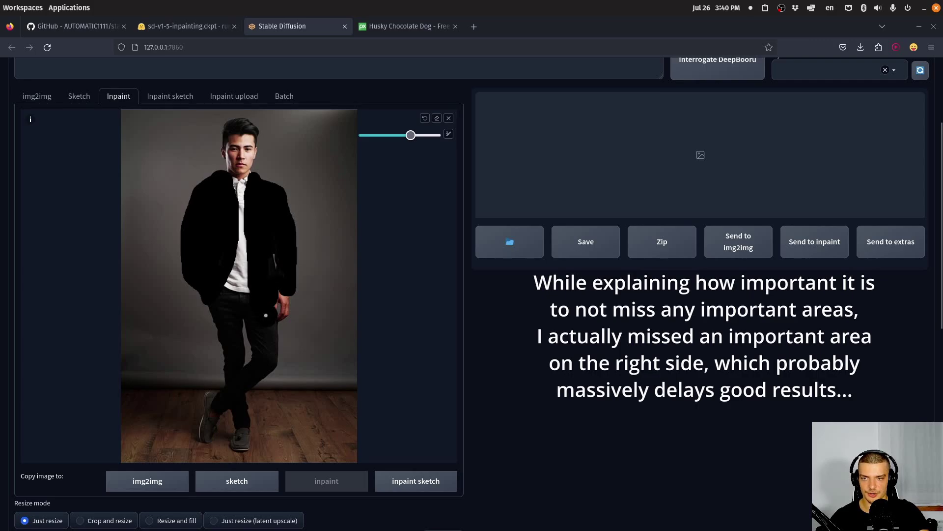
Step: Set the sampling steps for the inpainting to 70
{"action": "scroll", "coordinate": [300, 240], "scroll_direction": "down", "scroll_amount": 4}
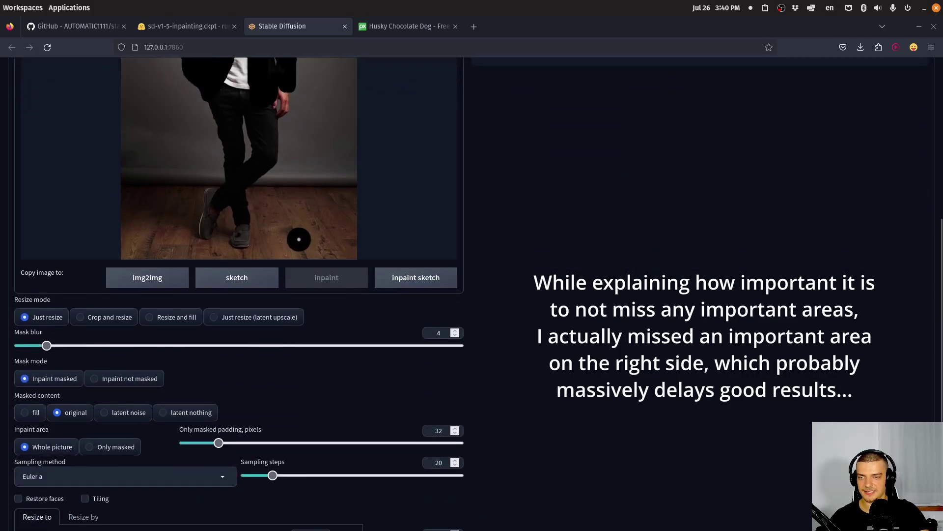
{"action": "scroll", "coordinate": [631, 290], "scroll_direction": "down", "scroll_amount": 3}
{"action": "scroll", "coordinate": [526, 314], "scroll_direction": "down", "scroll_amount": 1}
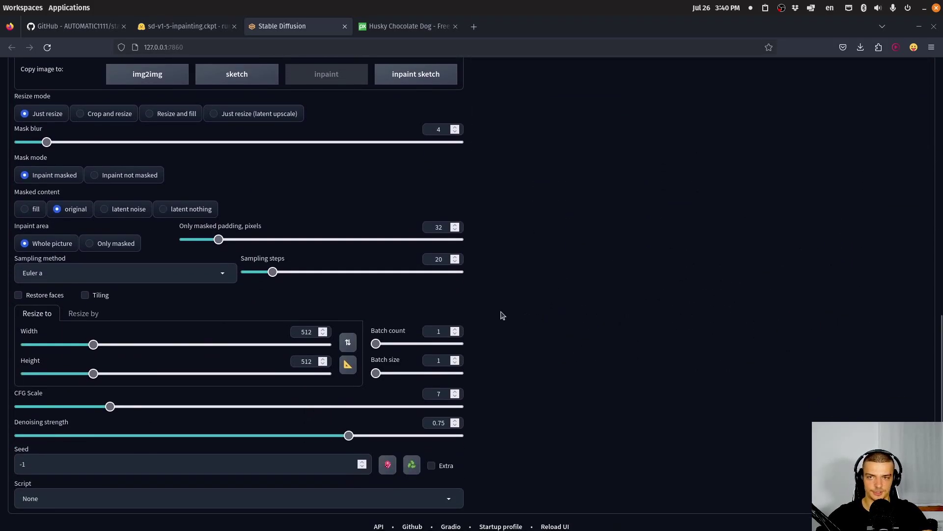
{"action": "scroll", "coordinate": [565, 364], "scroll_direction": "up", "scroll_amount": 1}
{"action": "left_click_drag", "start_coordinate": [282, 346], "coordinate": [318, 348]}
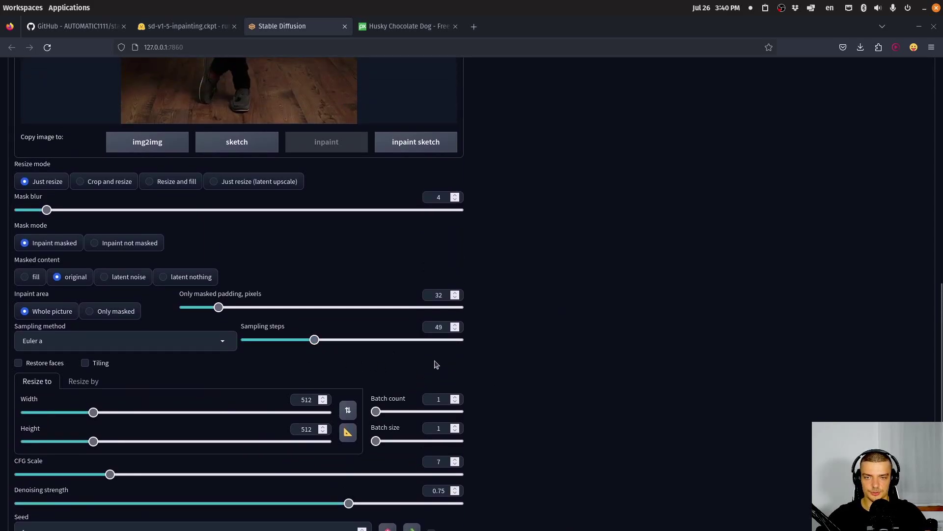
{"action": "scroll", "coordinate": [665, 433], "scroll_direction": "up", "scroll_amount": 4}
{"action": "scroll", "coordinate": [666, 434], "scroll_direction": "down", "scroll_amount": 1}
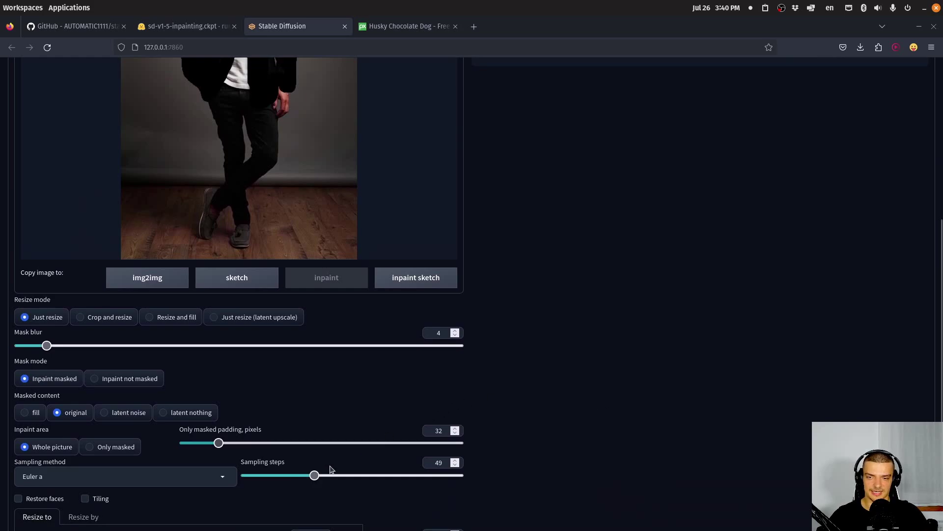
{"action": "left_click_drag", "start_coordinate": [316, 479], "coordinate": [344, 476]}
Step: Resize the output to a width of 424 and a height of 632 to approximate the photo's proportions
{"action": "scroll", "coordinate": [636, 420], "scroll_direction": "down", "scroll_amount": 5}
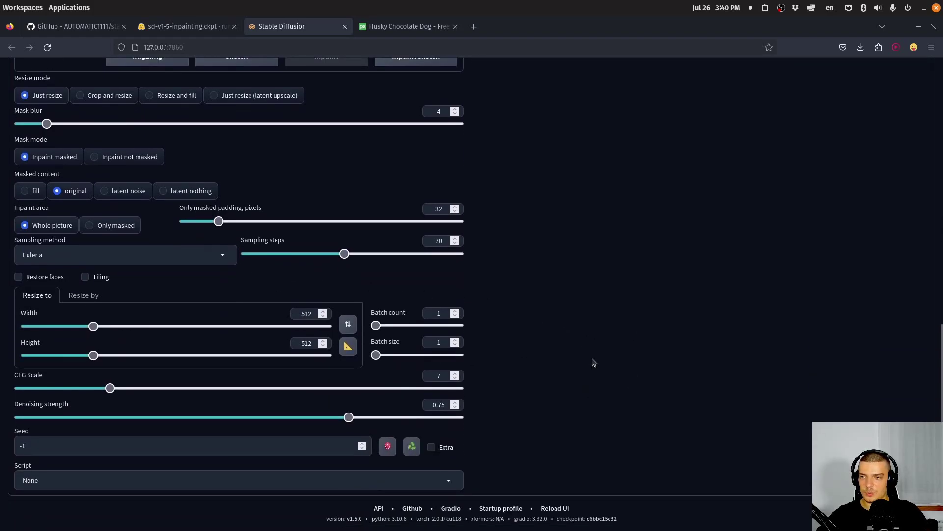
{"action": "scroll", "coordinate": [593, 362], "scroll_direction": "up", "scroll_amount": 1}
{"action": "scroll", "coordinate": [507, 370], "scroll_direction": "up", "scroll_amount": 9}
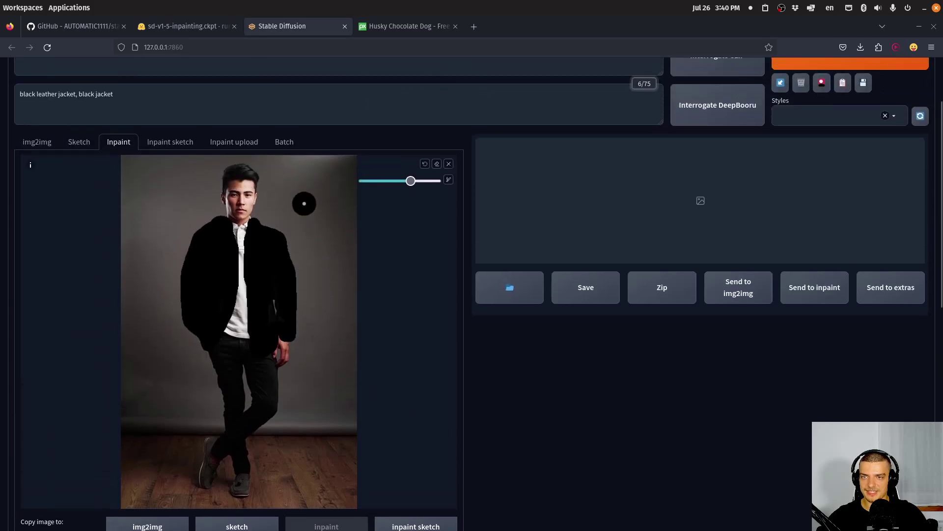
{"action": "scroll", "coordinate": [495, 310], "scroll_direction": "down", "scroll_amount": 9}
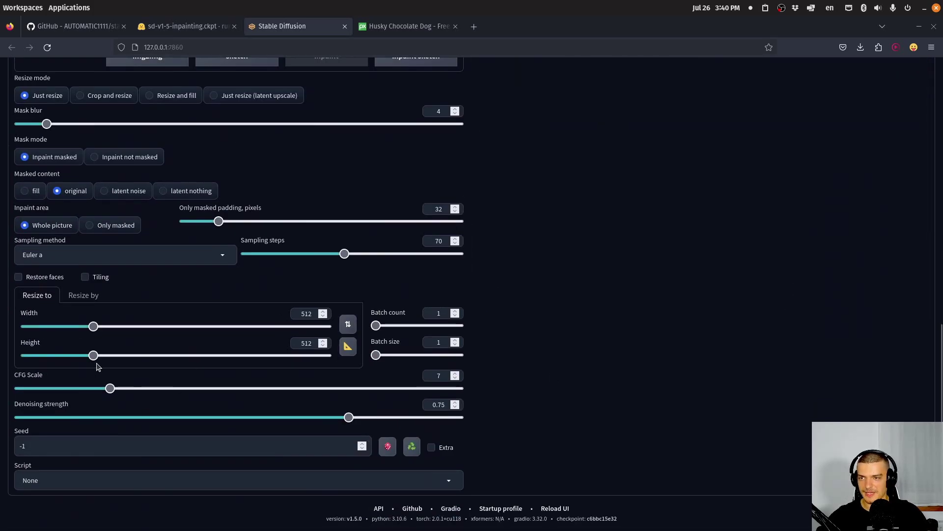
{"action": "scroll", "coordinate": [509, 348], "scroll_direction": "up", "scroll_amount": 9}
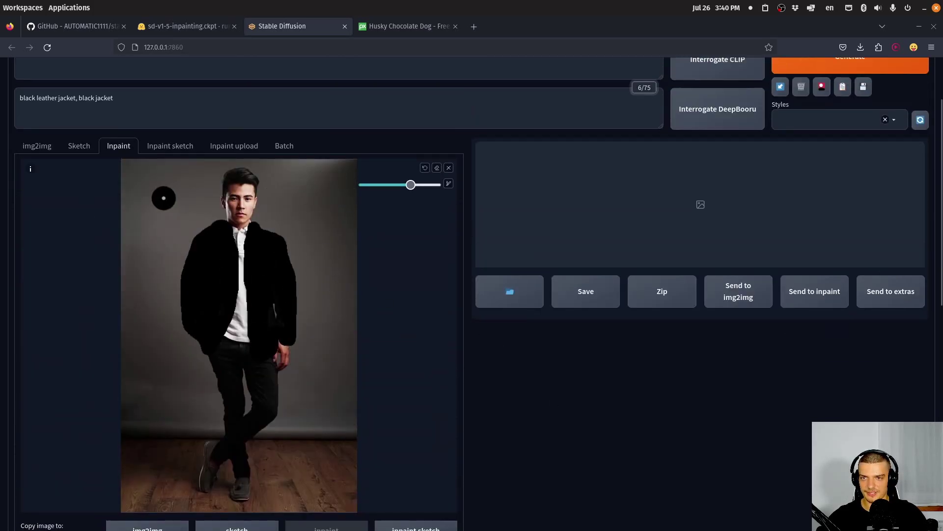
{"action": "scroll", "coordinate": [162, 196], "scroll_direction": "down", "scroll_amount": 9}
{"action": "scroll", "coordinate": [118, 452], "scroll_direction": "up", "scroll_amount": 2}
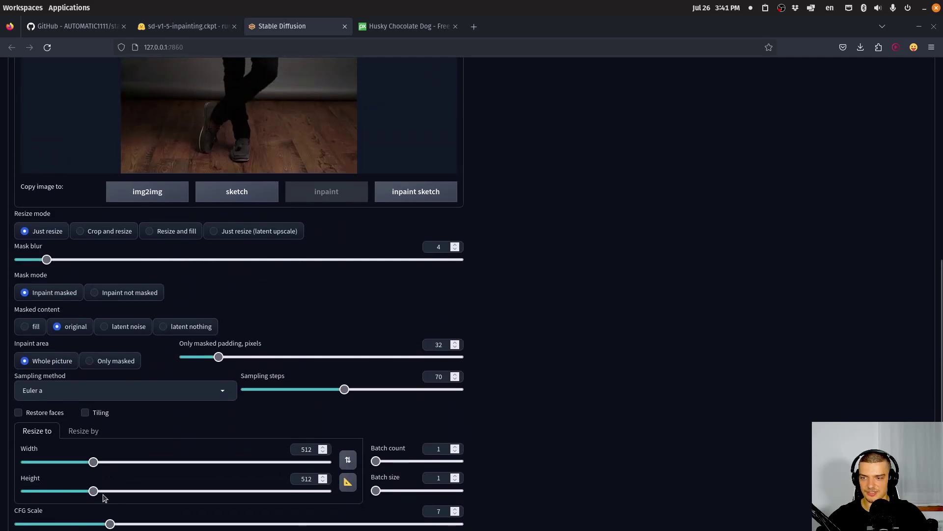
{"action": "mouse_move", "coordinate": [93, 491]}
{"action": "left_mouse_down"}
{"action": "mouse_move", "coordinate": [147, 489]}
{"action": "mouse_move", "coordinate": [112, 491]}
{"action": "left_mouse_up"}
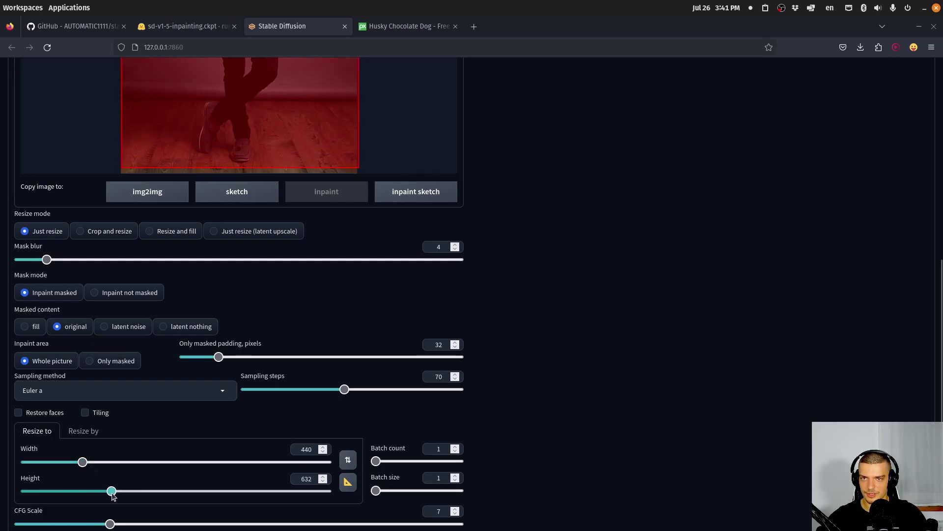
{"action": "left_click_drag", "start_coordinate": [83, 462], "coordinate": [81, 465]}
Step: Review the prompts and the masked photo, then examine the CFG Scale and Denoising strength settings
{"action": "scroll", "coordinate": [531, 387], "scroll_direction": "up", "scroll_amount": 6}
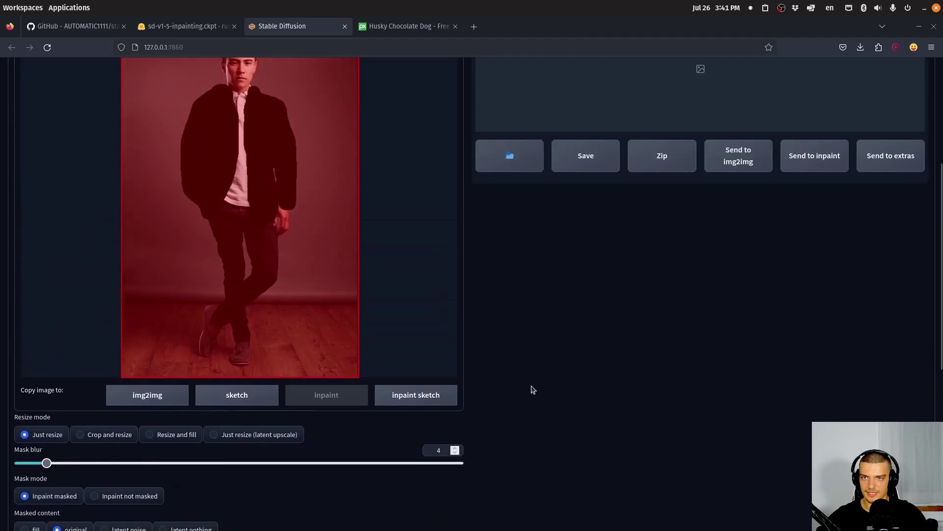
{"action": "scroll", "coordinate": [697, 362], "scroll_direction": "up", "scroll_amount": 3}
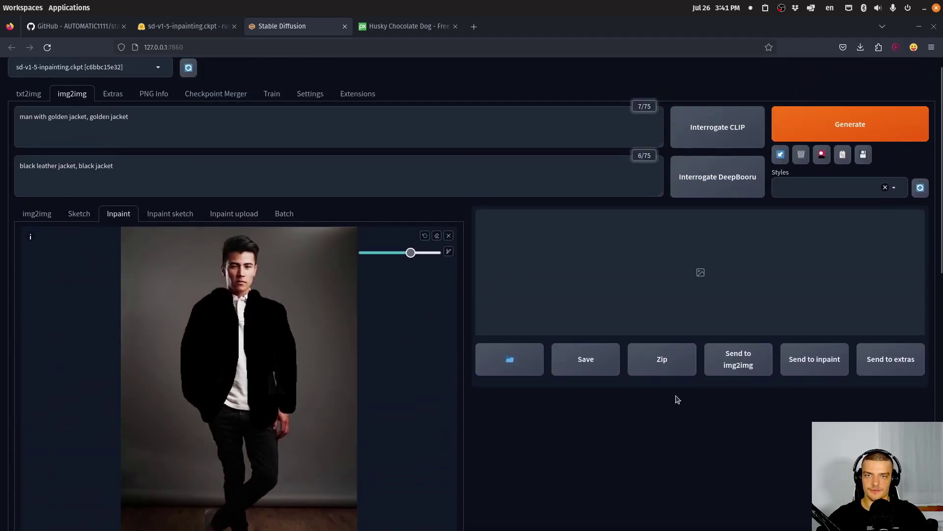
{"action": "scroll", "coordinate": [653, 376], "scroll_direction": "down", "scroll_amount": 6}
{"action": "scroll", "coordinate": [634, 341], "scroll_direction": "down", "scroll_amount": 3}
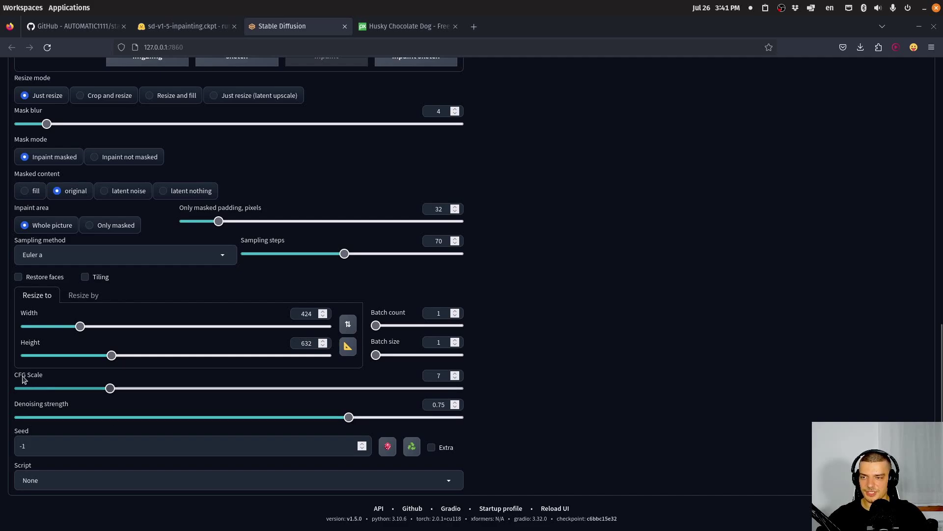
{"action": "mouse_move", "coordinate": [17, 377]}
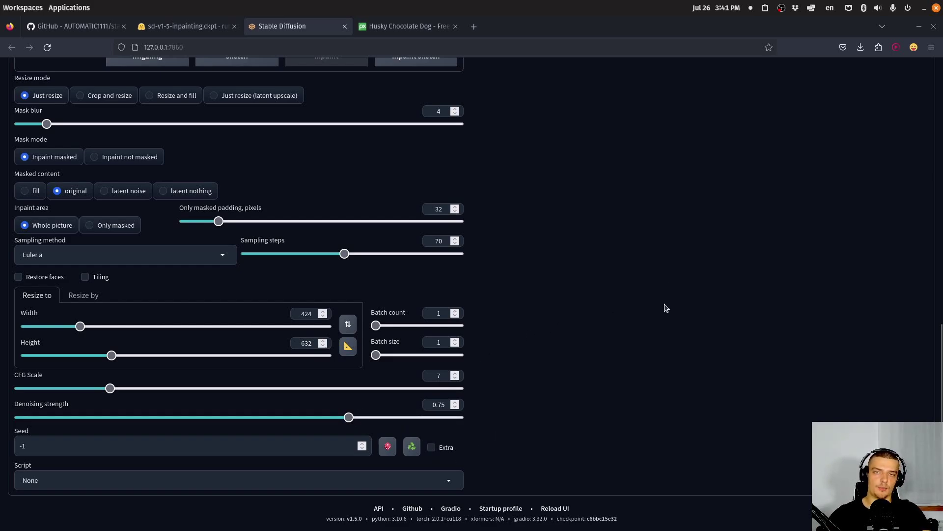
{"action": "scroll", "coordinate": [641, 341], "scroll_direction": "up", "scroll_amount": 8}
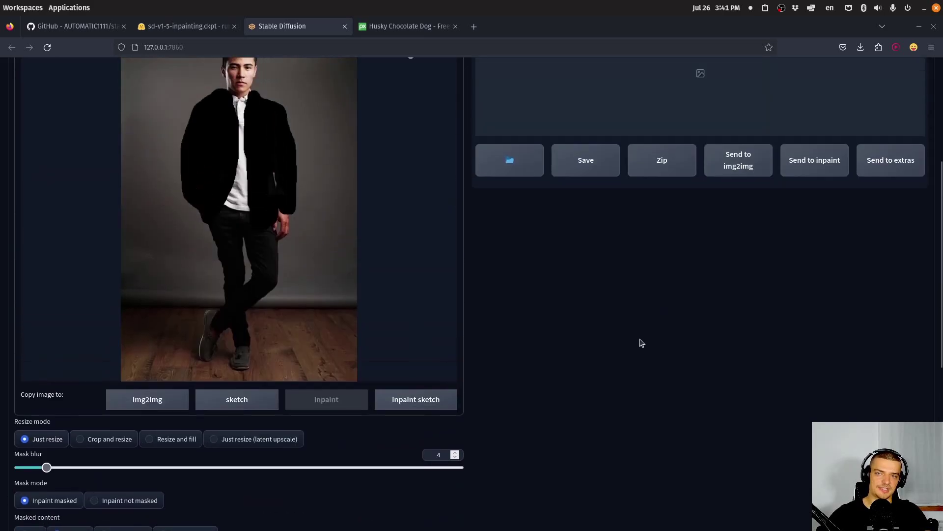
{"action": "scroll", "coordinate": [640, 341], "scroll_direction": "down", "scroll_amount": 8}
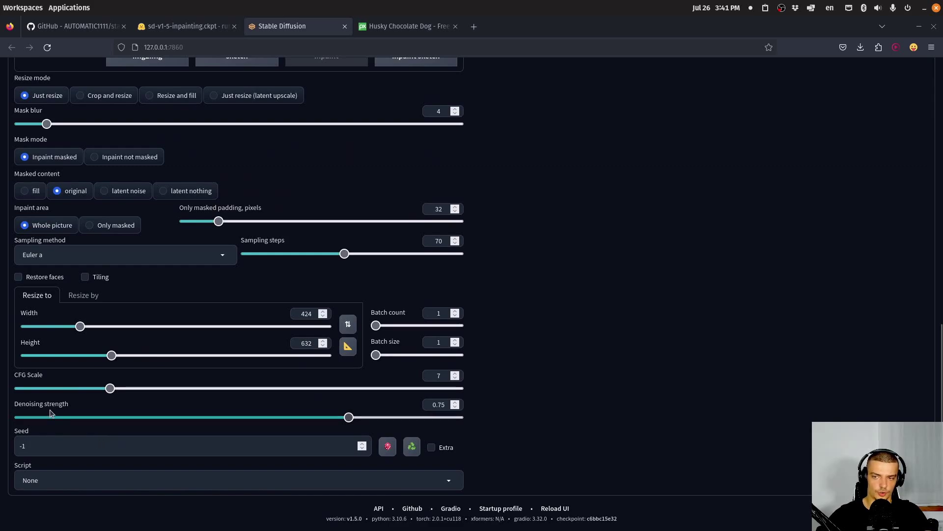
{"action": "mouse_move", "coordinate": [51, 409]}
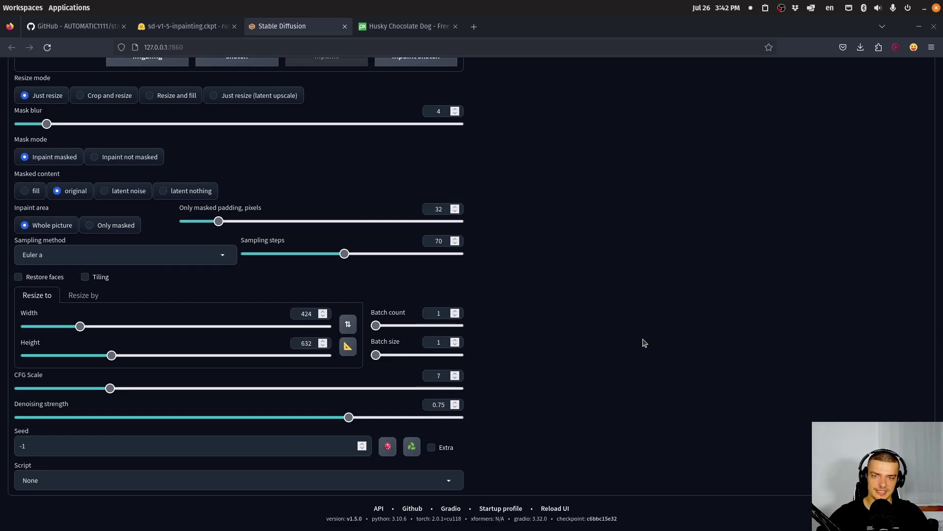
Step: Set the masked content option to fill
{"action": "scroll", "coordinate": [644, 342], "scroll_direction": "up", "scroll_amount": 10}
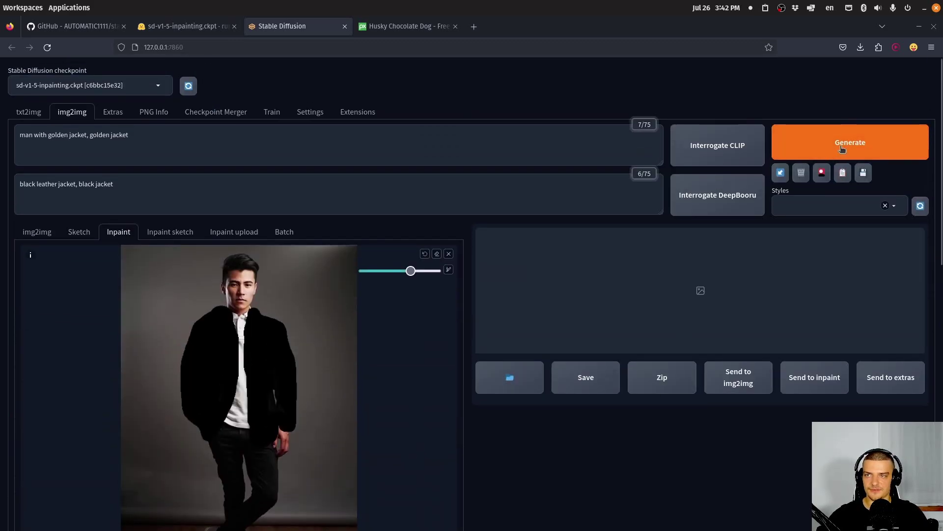
{"action": "scroll", "coordinate": [588, 219], "scroll_direction": "down", "scroll_amount": 5}
{"action": "left_click", "coordinate": [25, 481]}
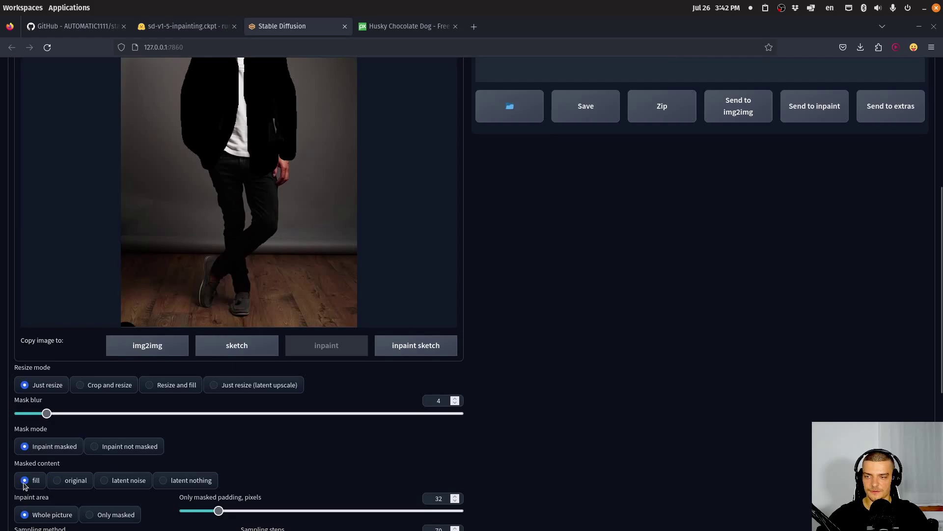
Step: Generate the inpainted image of the man with the golden jacket prompt and the fill setting
{"action": "scroll", "coordinate": [378, 210], "scroll_direction": "up", "scroll_amount": 2}
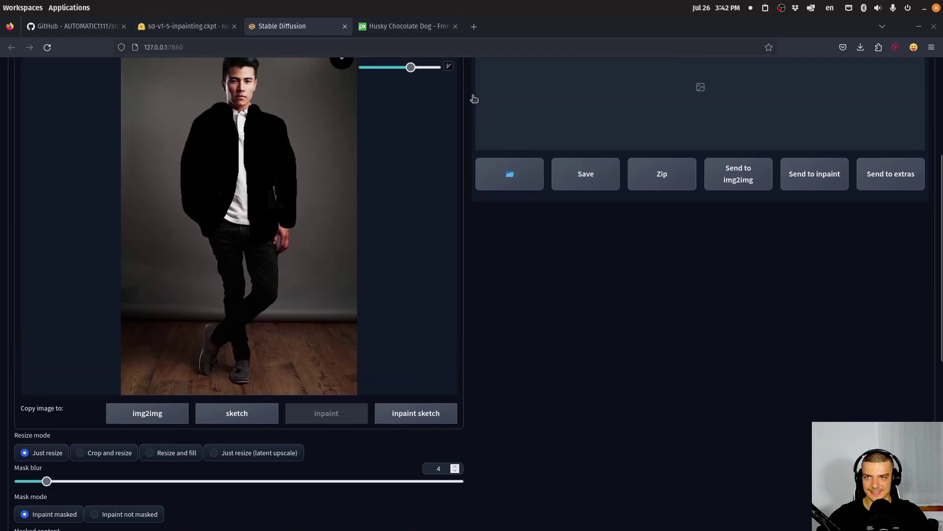
{"action": "scroll", "coordinate": [607, 210], "scroll_direction": "down", "scroll_amount": 5}
{"action": "scroll", "coordinate": [651, 318], "scroll_direction": "up", "scroll_amount": 10}
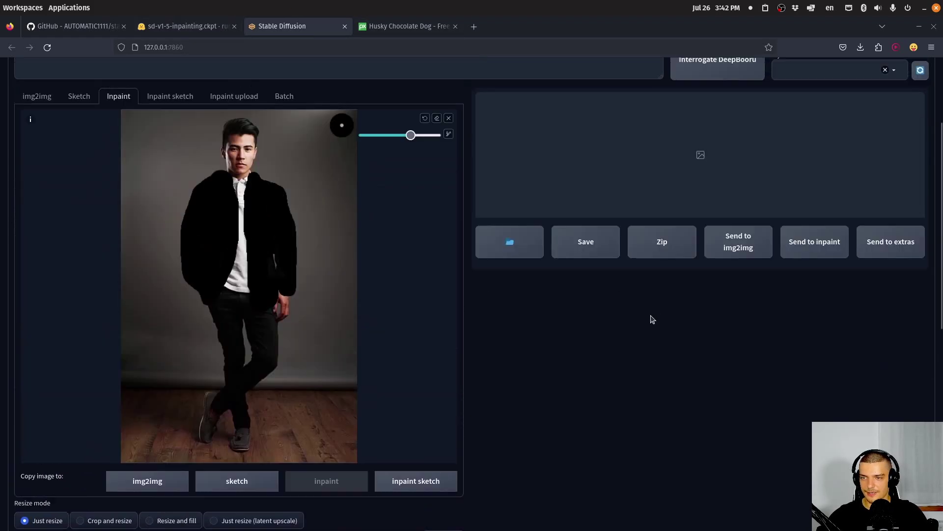
{"action": "left_click", "coordinate": [835, 145]}
Step: Generate three more variations with the same prompts and settings, inspecting the first of them at full size
{"action": "scroll", "coordinate": [451, 202], "scroll_direction": "down", "scroll_amount": 2}
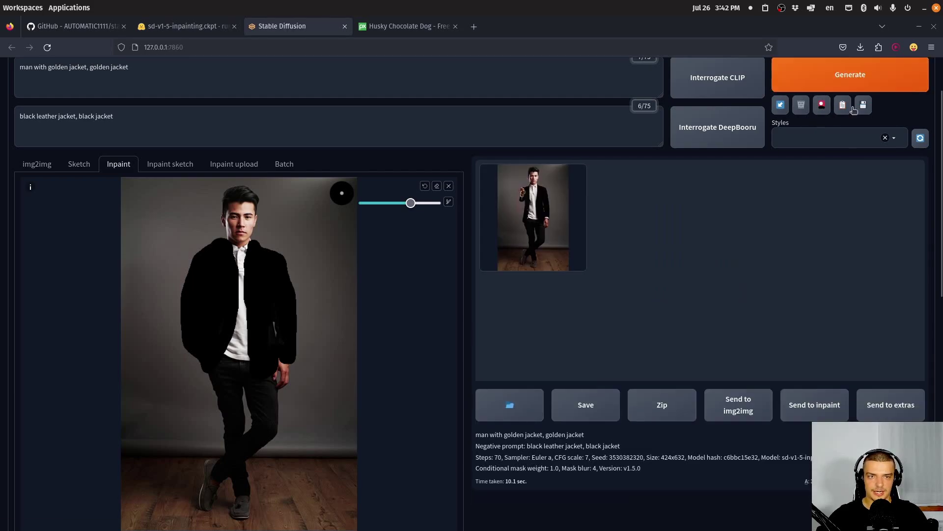
{"action": "left_click", "coordinate": [855, 85]}
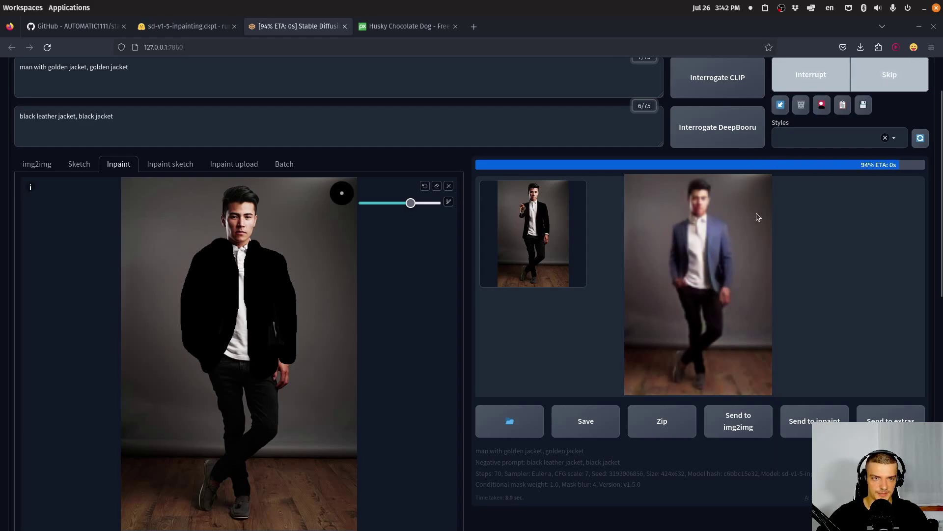
{"action": "left_click", "coordinate": [692, 240]}
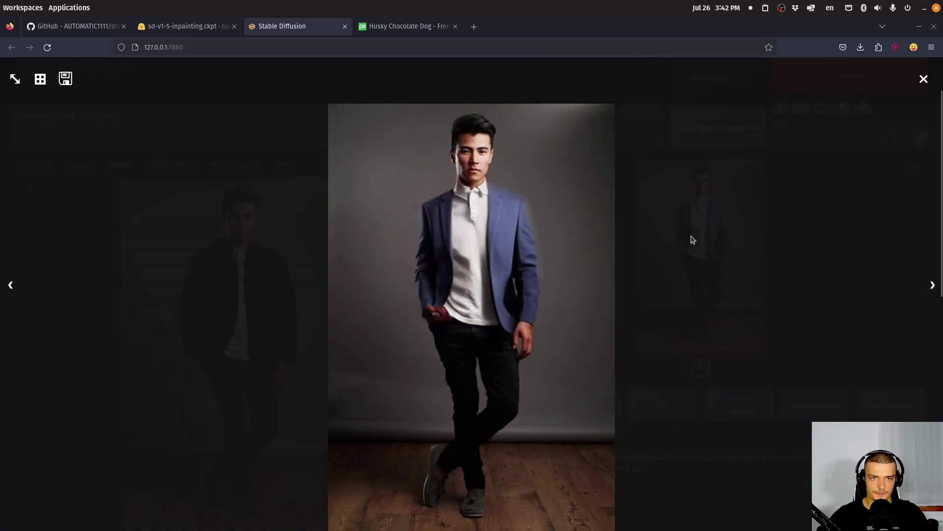
{"action": "left_click", "coordinate": [923, 78]}
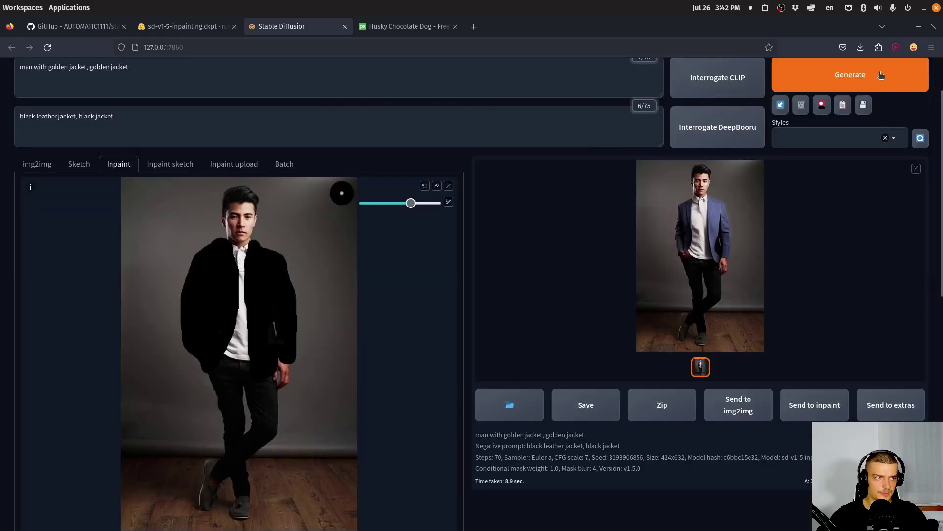
{"action": "left_click", "coordinate": [837, 74]}
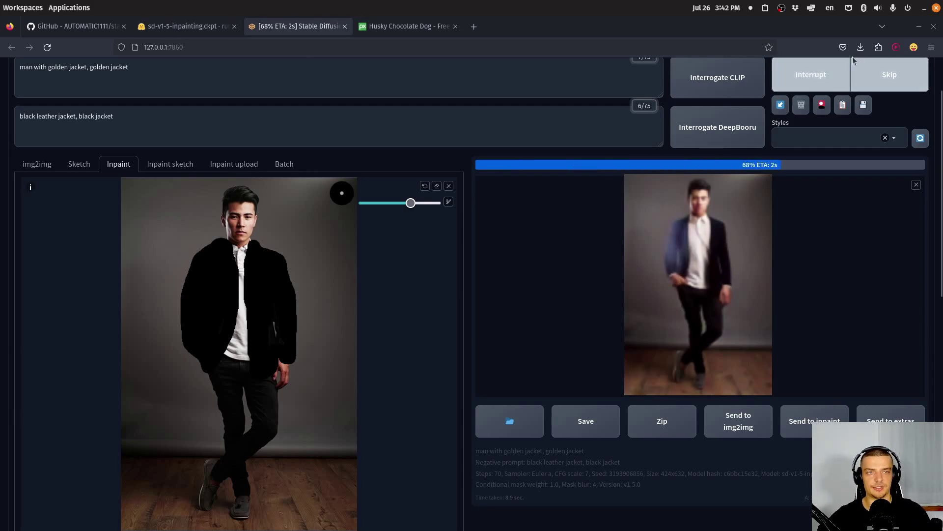
{"action": "left_click", "coordinate": [892, 84]}
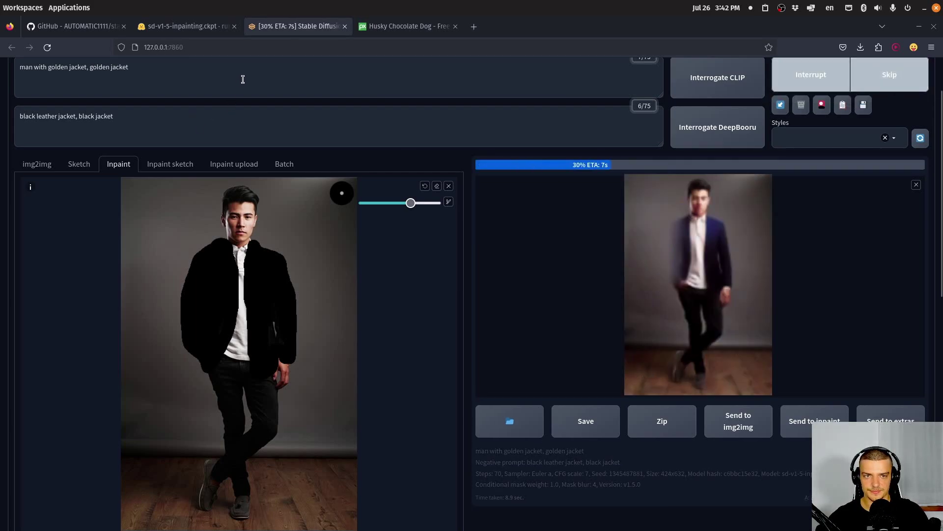
Step: Extend the prompt with "gold, golden, yellow"
{"action": "left_click", "coordinate": [267, 76]}
{"action": "type", "text": ", gol"}
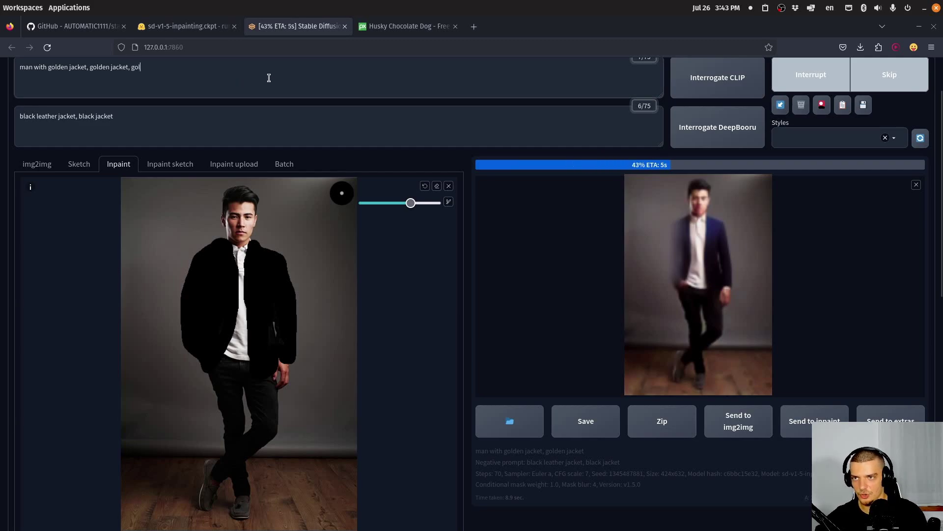
{"action": "type", "text": "d, golden, "}
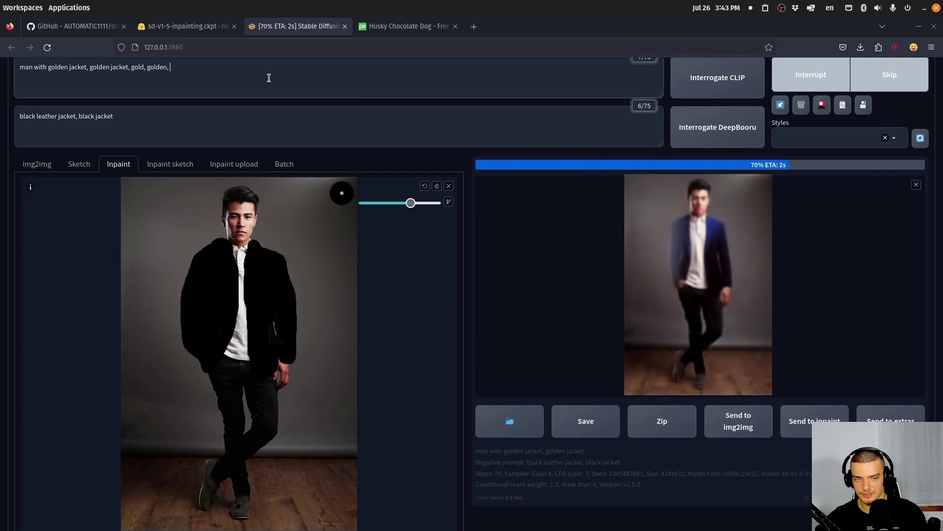
{"action": "type", "text": "yellow"}
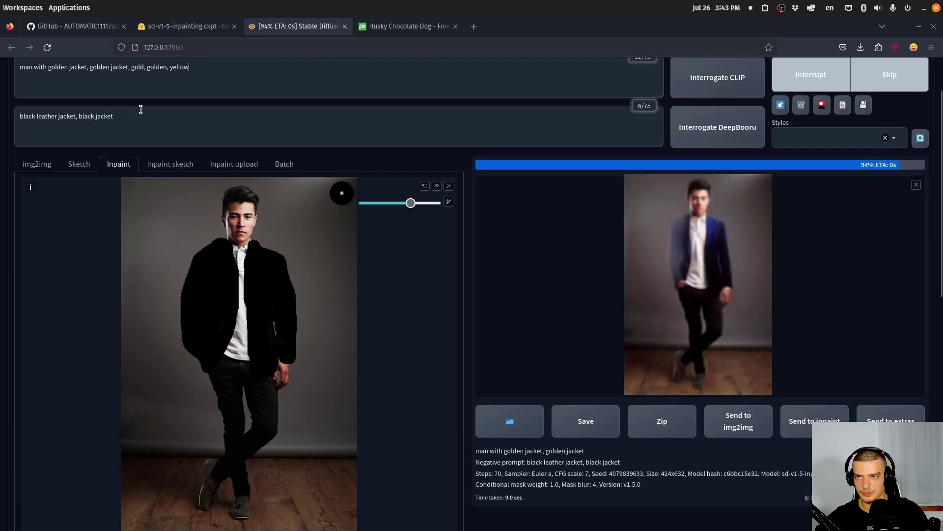
Step: Add "black, dark" to the end of the negative prompt and generate the image with the extended prompts
{"action": "left_click", "coordinate": [188, 114]}
{"action": "type", "text": ", bla"}
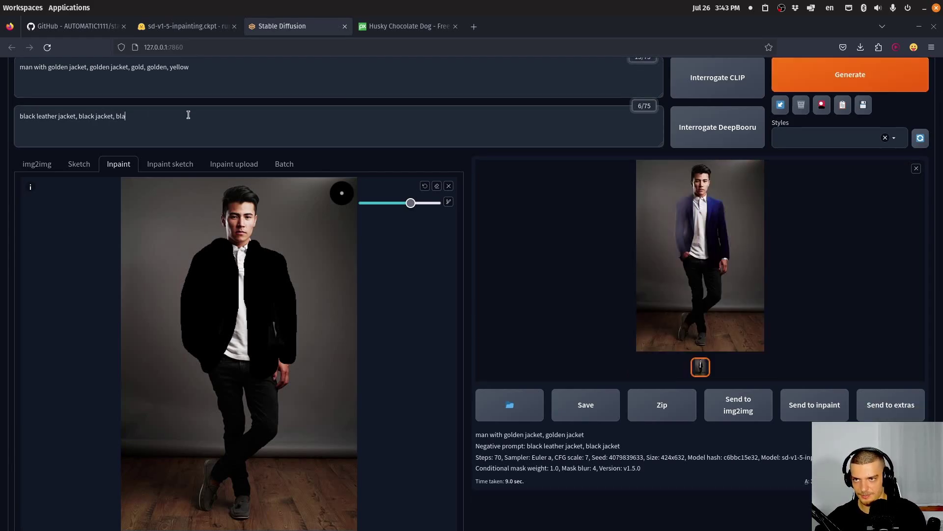
{"action": "type", "text": "ck, dark"}
{"action": "key", "text": "ctrl+Return"}
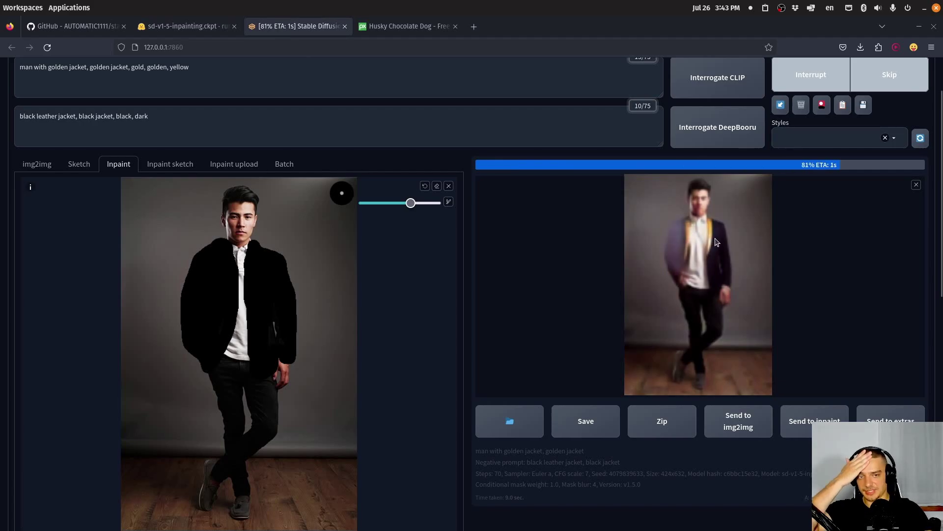
Step: Raise the denoising strength to 0.9 and generate the inpainted image again
{"action": "scroll", "coordinate": [359, 245], "scroll_direction": "down", "scroll_amount": 8}
{"action": "scroll", "coordinate": [359, 245], "scroll_direction": "down", "scroll_amount": 2}
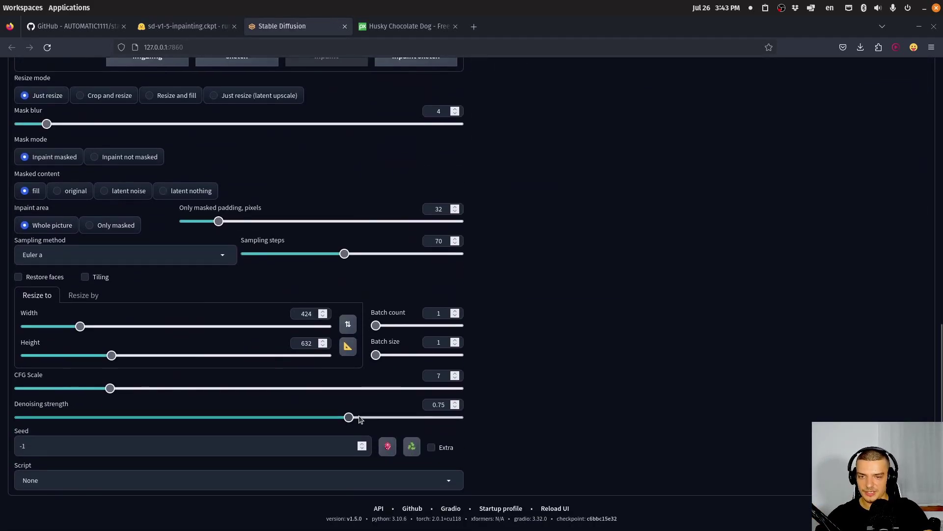
{"action": "left_click_drag", "start_coordinate": [349, 417], "coordinate": [419, 418]}
{"action": "scroll", "coordinate": [745, 354], "scroll_direction": "up", "scroll_amount": 10}
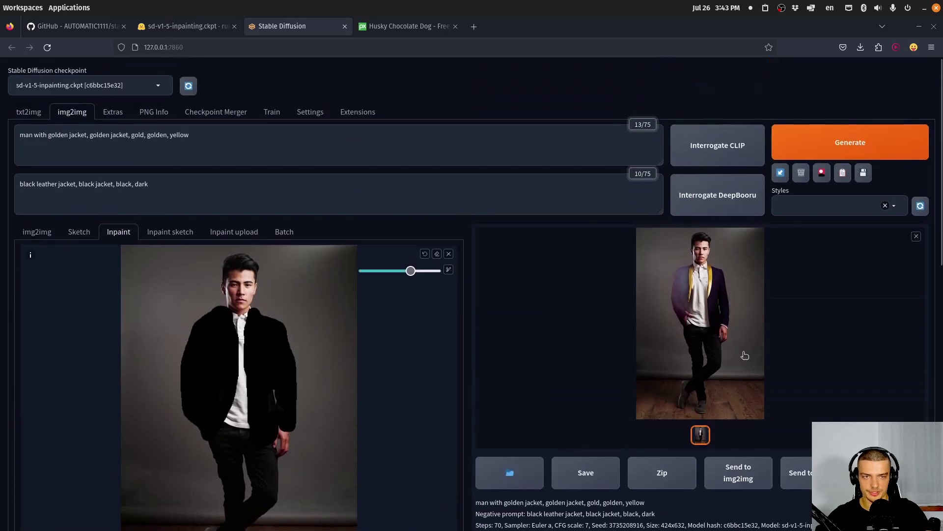
{"action": "left_click", "coordinate": [872, 140]}
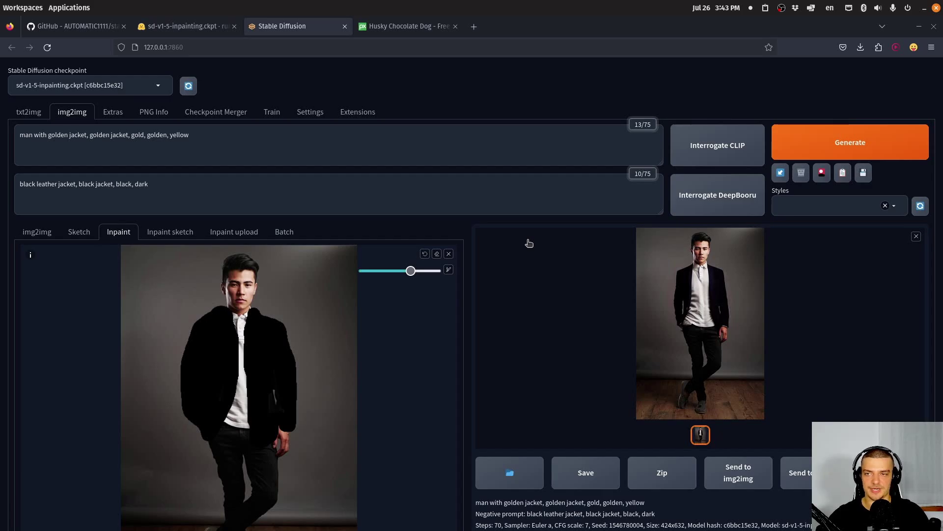
Step: Set the denoising strength to its maximum of 1
{"action": "scroll", "coordinate": [521, 243], "scroll_direction": "down", "scroll_amount": 10}
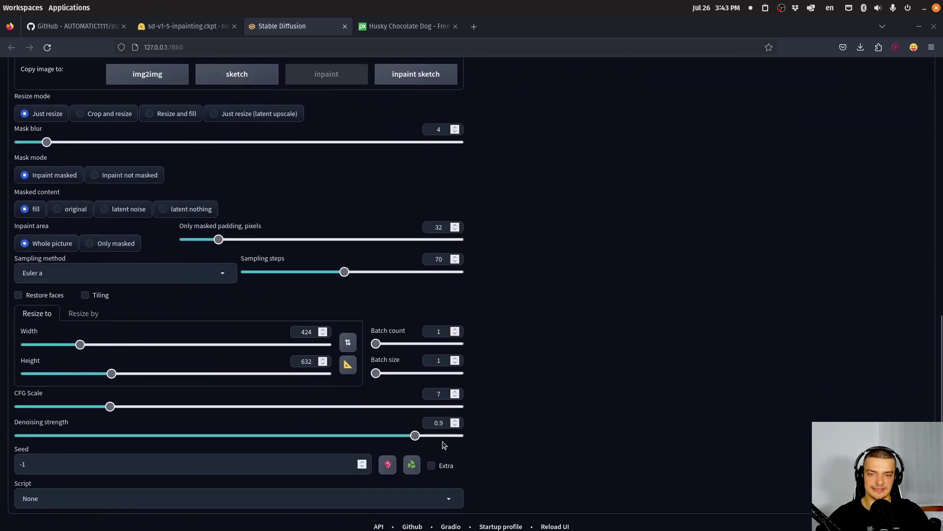
{"action": "scroll", "coordinate": [637, 389], "scroll_direction": "up", "scroll_amount": 10}
{"action": "scroll", "coordinate": [322, 401], "scroll_direction": "down", "scroll_amount": 9}
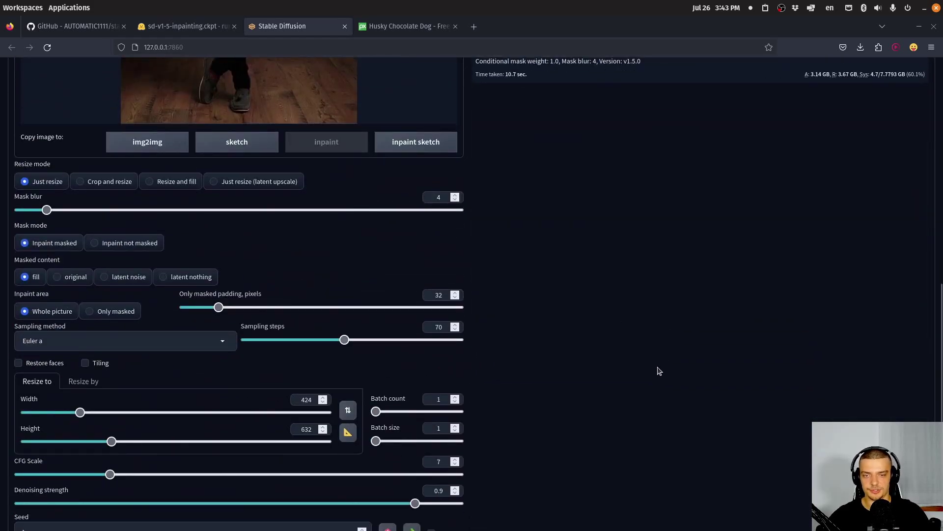
{"action": "scroll", "coordinate": [659, 371], "scroll_direction": "down", "scroll_amount": 3}
{"action": "left_click_drag", "start_coordinate": [415, 417], "coordinate": [505, 426]}
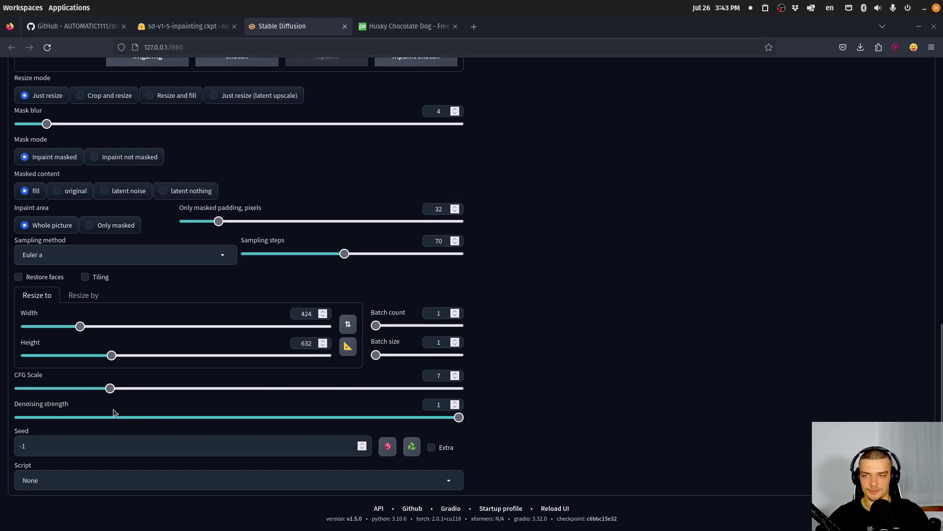
Step: Increase the CFG Scale to 10 and generate a new version of the jacket
{"action": "left_click_drag", "start_coordinate": [110, 389], "coordinate": [148, 388]}
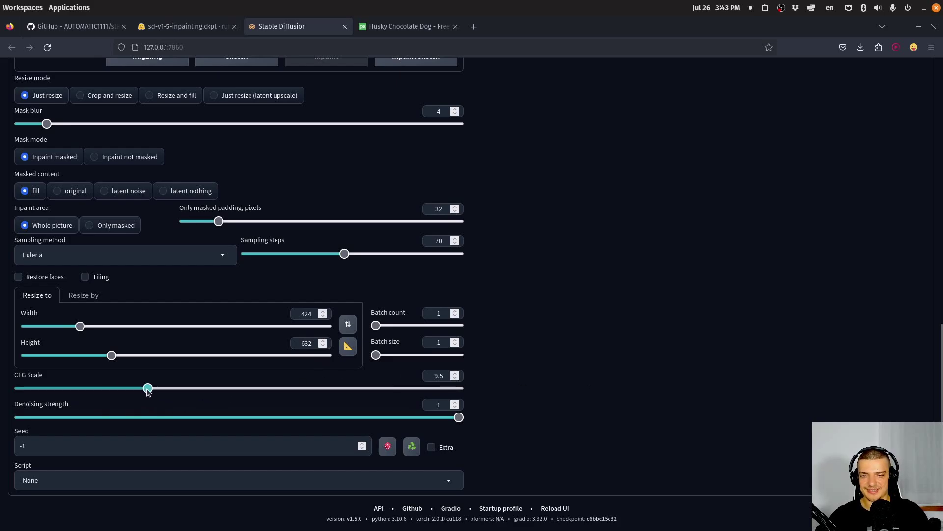
{"action": "scroll", "coordinate": [648, 429], "scroll_direction": "up", "scroll_amount": 10}
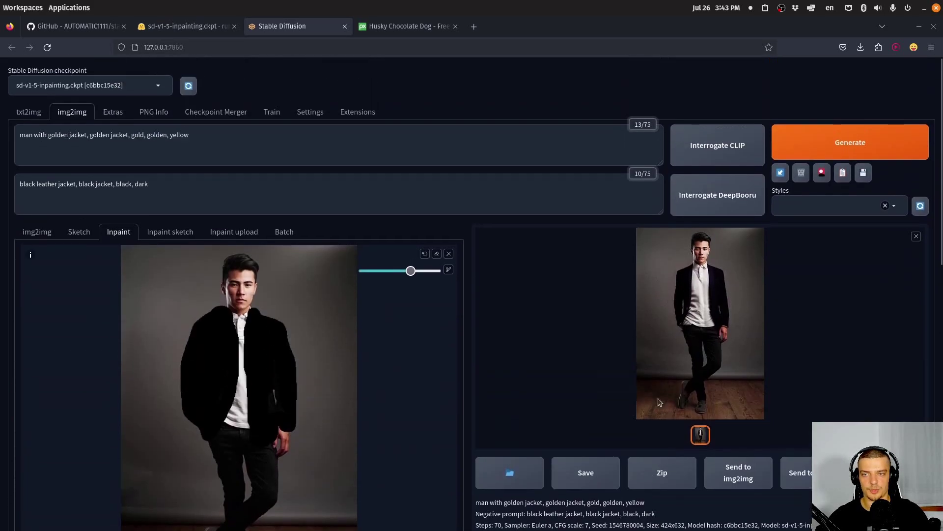
{"action": "left_click", "coordinate": [811, 141]}
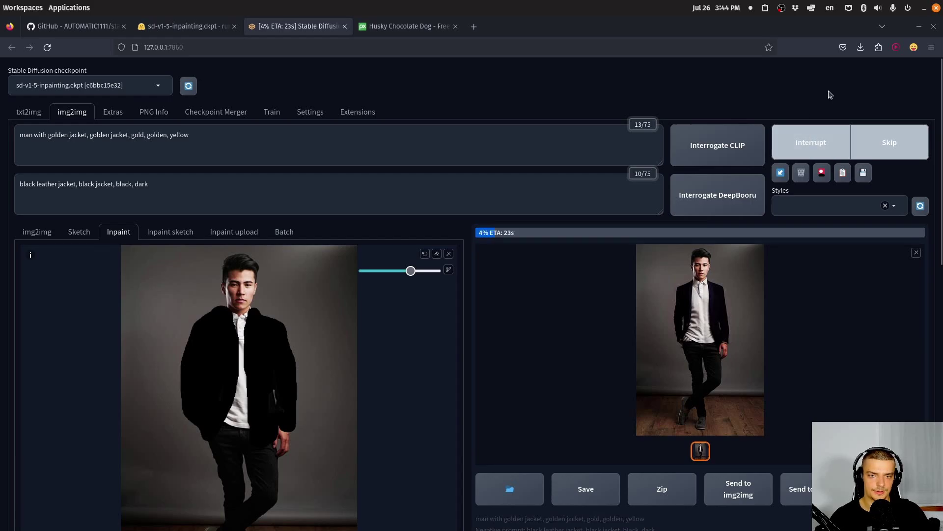
Step: Regenerate the jacket several times with unchanged settings, cutting the runs short by skipping them
{"action": "left_click", "coordinate": [890, 158]}
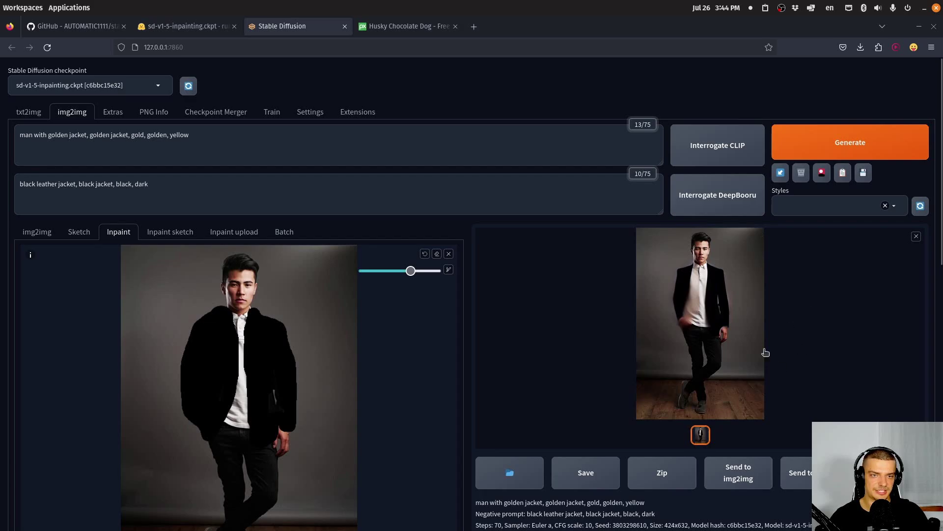
{"action": "left_click", "coordinate": [880, 144]}
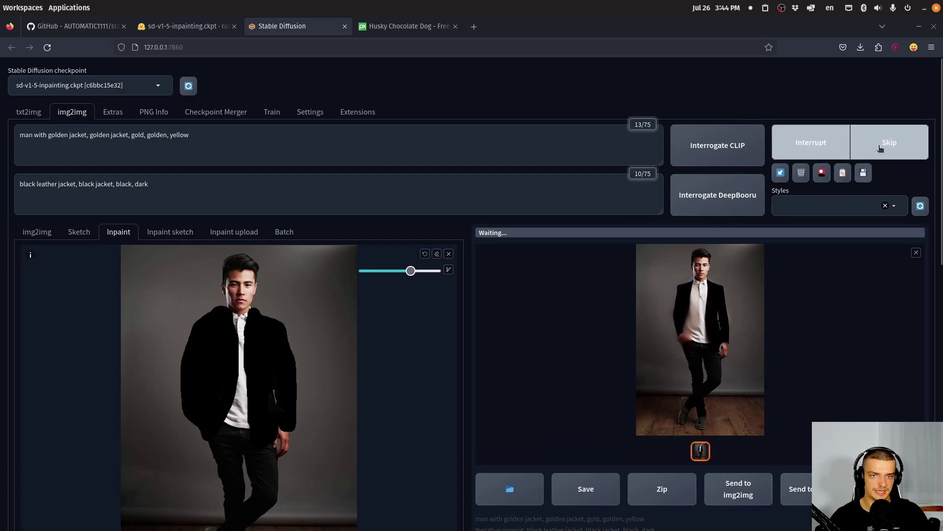
{"action": "left_click", "coordinate": [878, 148]}
{"action": "left_click", "coordinate": [877, 147]}
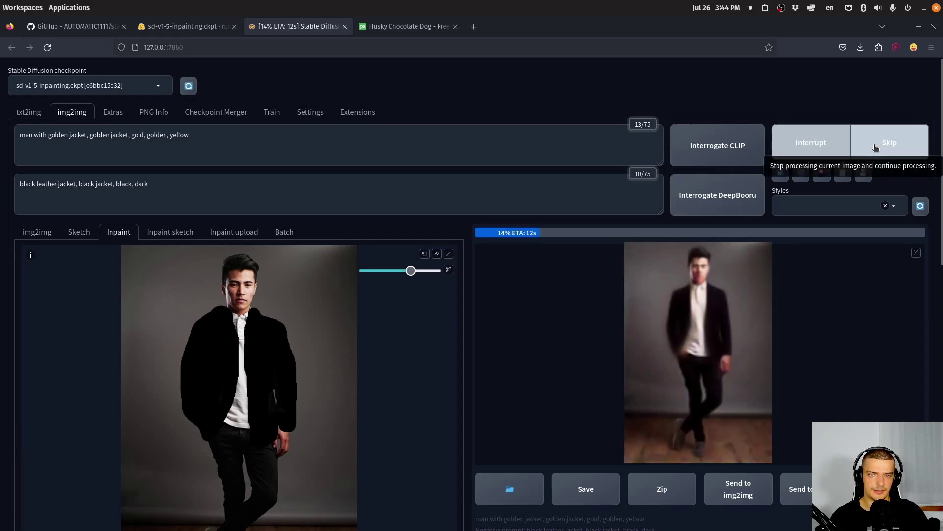
{"action": "left_click", "coordinate": [873, 147]}
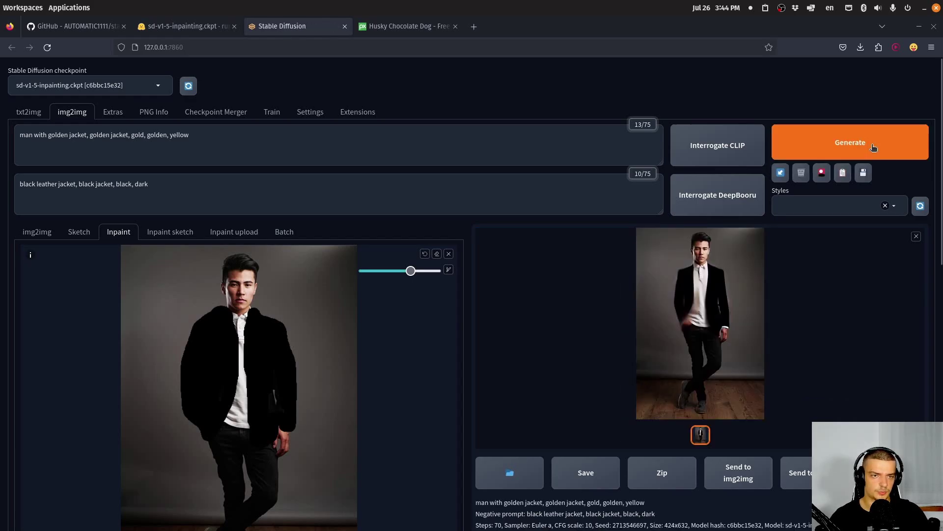
{"action": "left_click", "coordinate": [876, 145]}
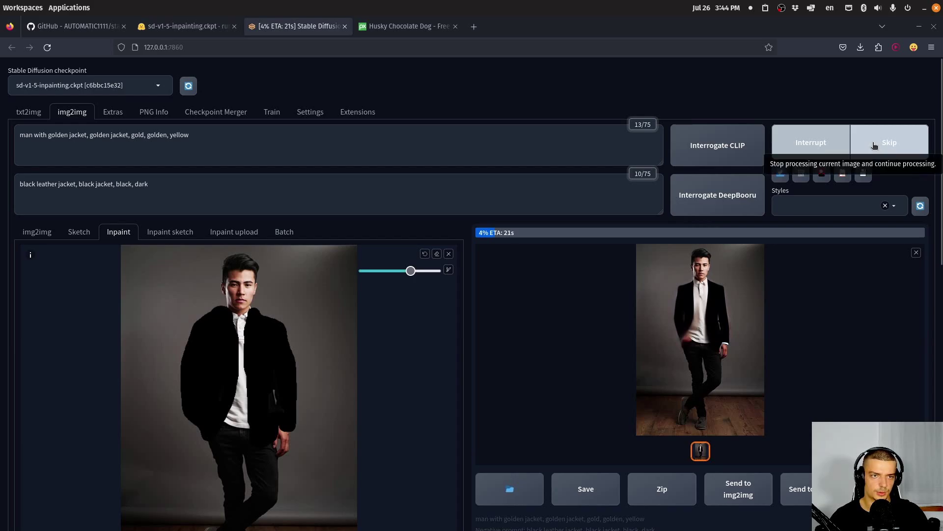
{"action": "left_click", "coordinate": [874, 145]}
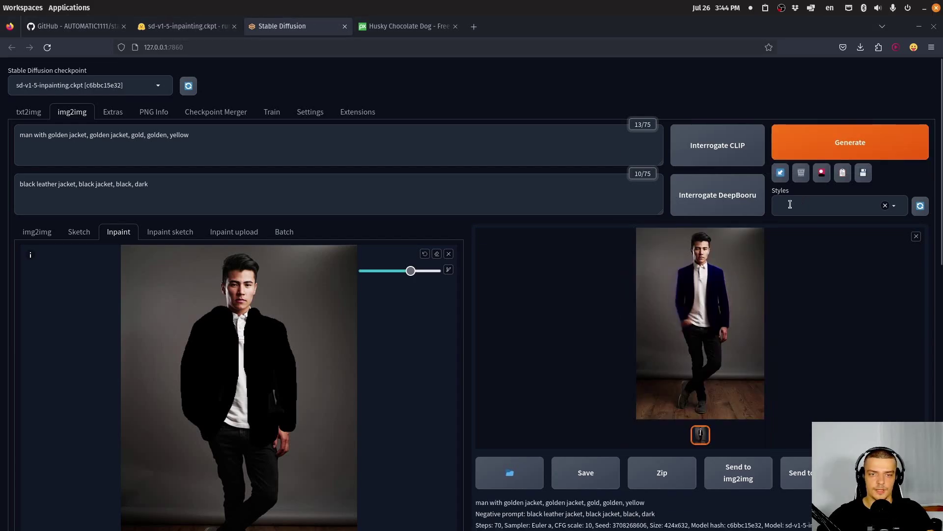
Step: Raise the CFG Scale to 15 and generate the inpainted image again
{"action": "scroll", "coordinate": [575, 268], "scroll_direction": "down", "scroll_amount": 10}
{"action": "scroll", "coordinate": [568, 270], "scroll_direction": "down", "scroll_amount": 1}
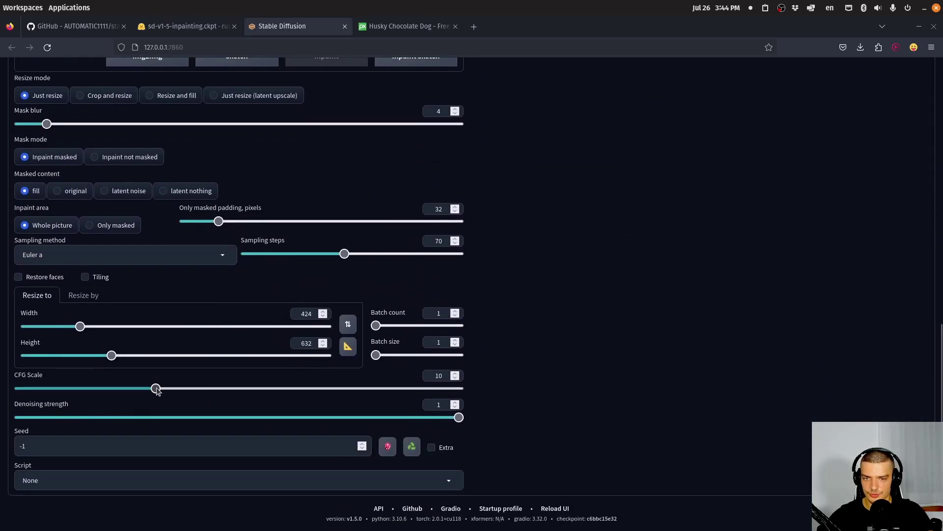
{"action": "left_click_drag", "start_coordinate": [156, 390], "coordinate": [231, 389]}
{"action": "scroll", "coordinate": [565, 368], "scroll_direction": "up", "scroll_amount": 7}
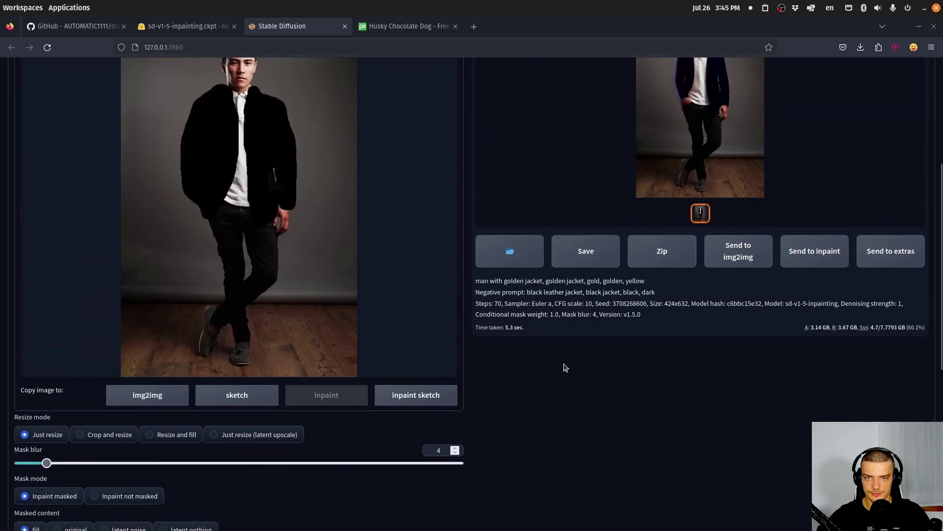
{"action": "scroll", "coordinate": [565, 368], "scroll_direction": "up", "scroll_amount": 5}
{"action": "left_click", "coordinate": [865, 149]}
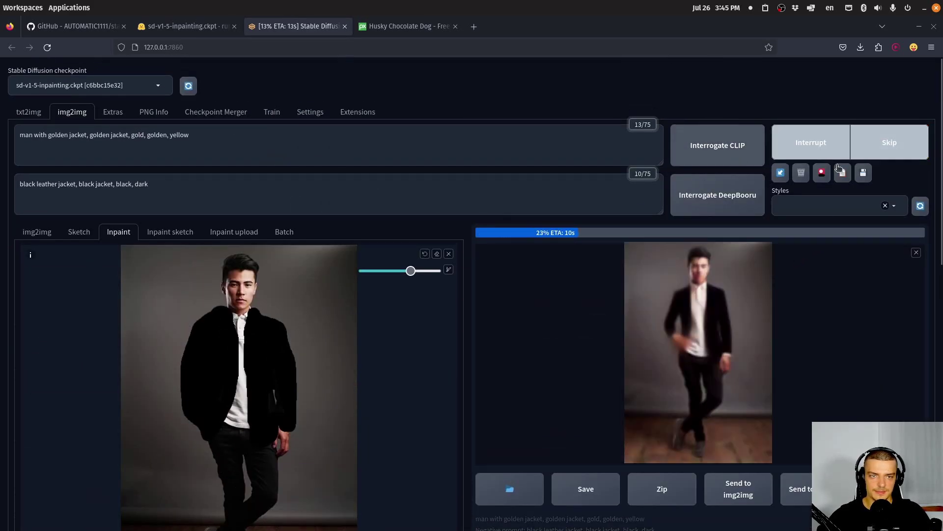
Step: Replace the whole prompt with "golden jacket"
{"action": "left_click", "coordinate": [270, 135]}
{"action": "key", "text": "ctrl+a"}
{"action": "type", "text": "black"}
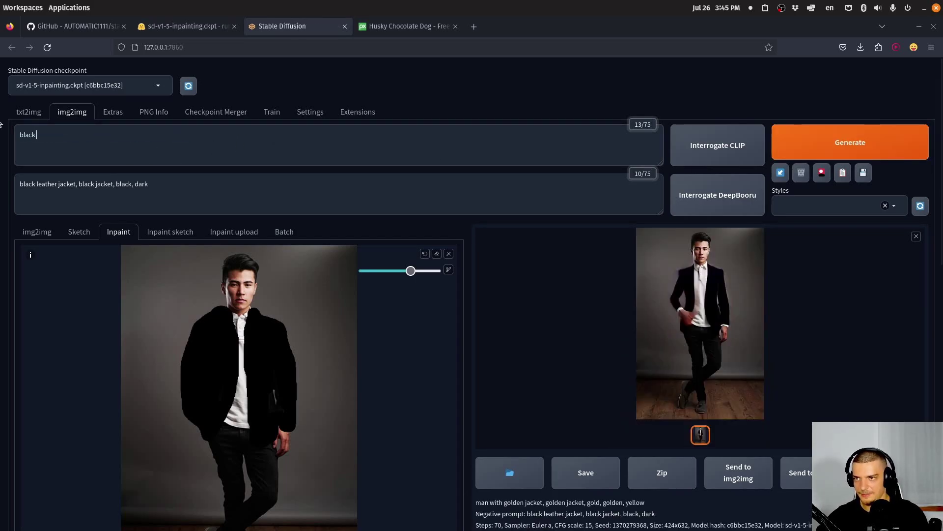
{"action": "key", "text": "ctrl+a"}
{"action": "type", "text": "gold"}
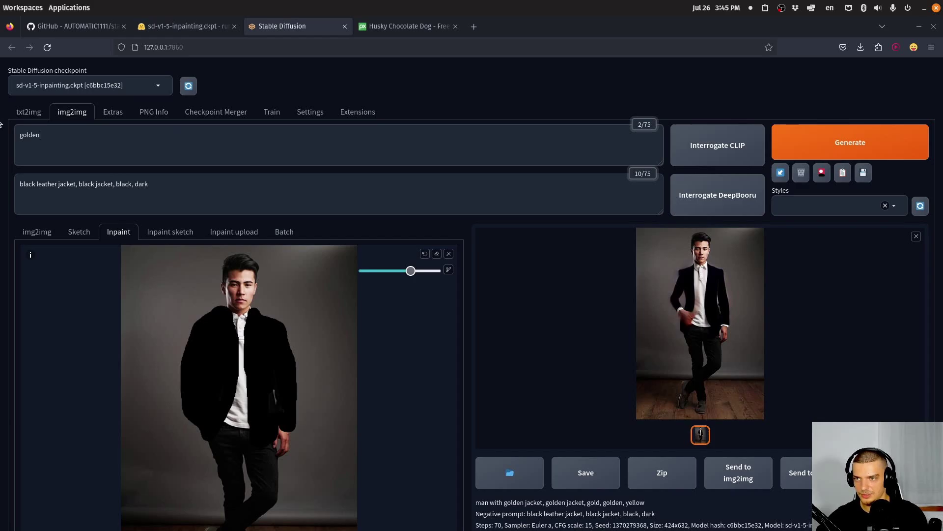
{"action": "type", "text": "en jacket"}
Step: Replace the whole negative prompt with "black jacket"
{"action": "key", "text": "Tab"}
{"action": "key", "text": "ctrl+a"}
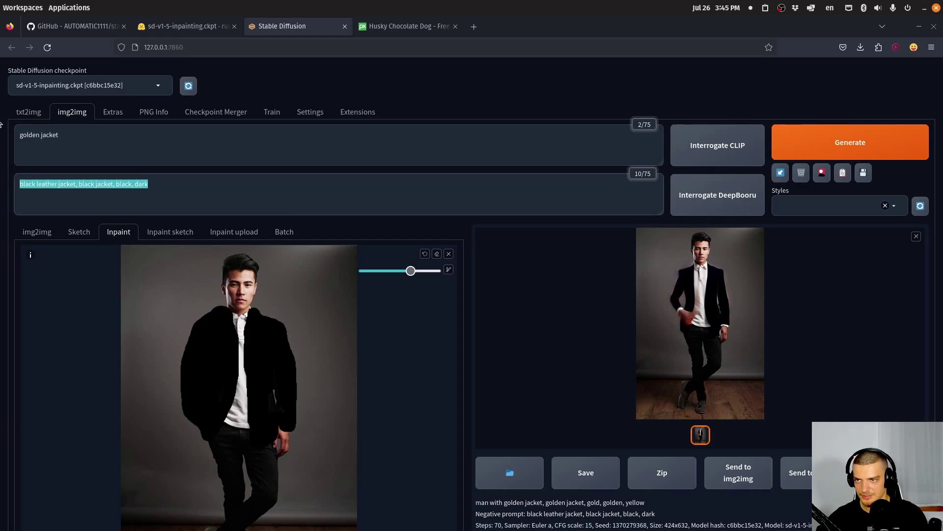
{"action": "type", "text": "black jacket"}
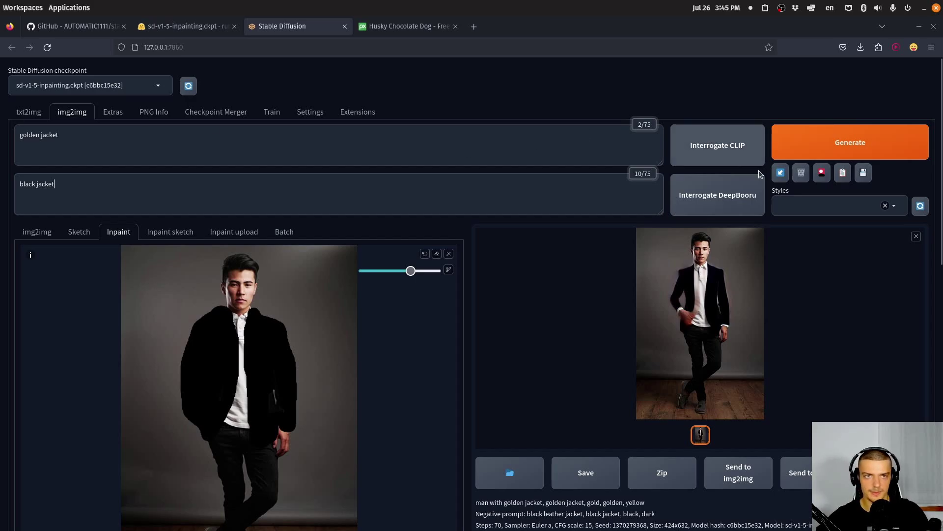
Step: Generate the inpainted image with the "golden jacket" prompt, skipping the run partway
{"action": "key", "text": "ctrl+Return"}
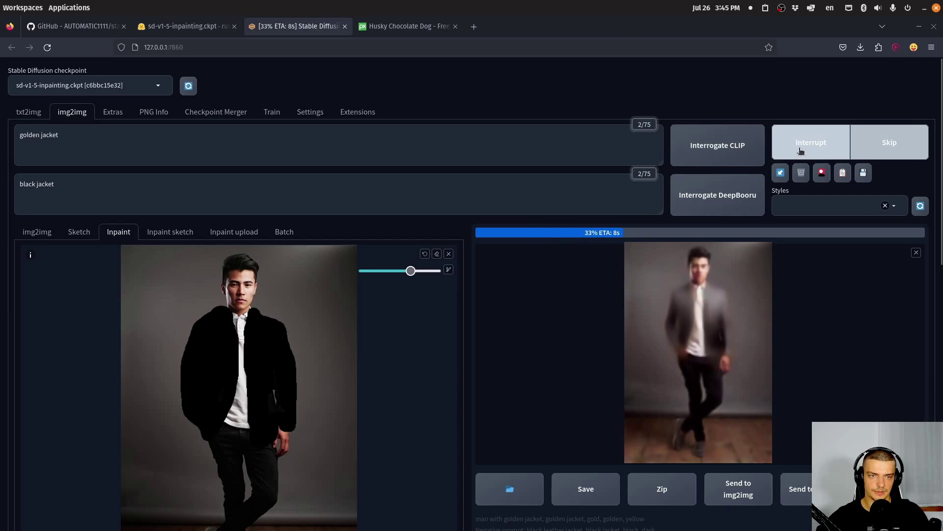
{"action": "left_click", "coordinate": [883, 144]}
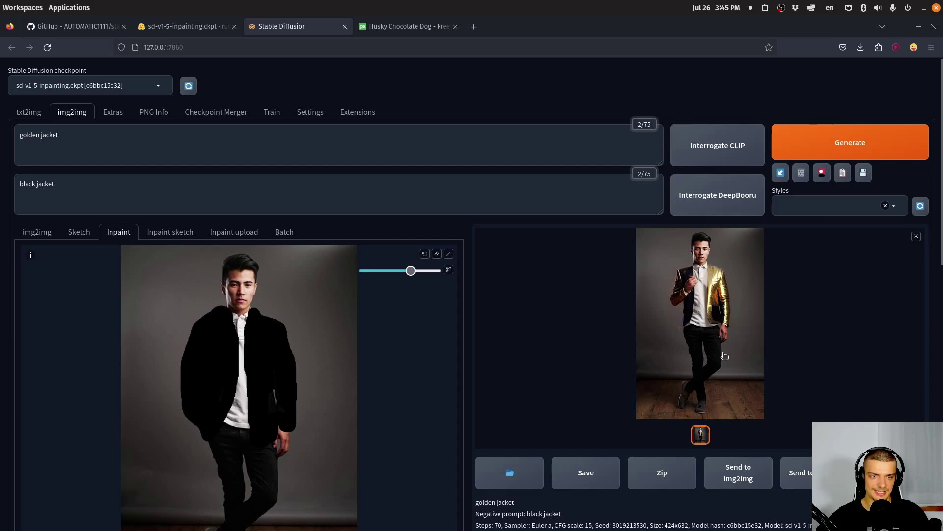
Step: Send the generated image back to inpainting and mask both halves of the man's jacket
{"action": "left_click", "coordinate": [804, 484]}
{"action": "scroll", "coordinate": [295, 319], "scroll_direction": "down", "scroll_amount": 2}
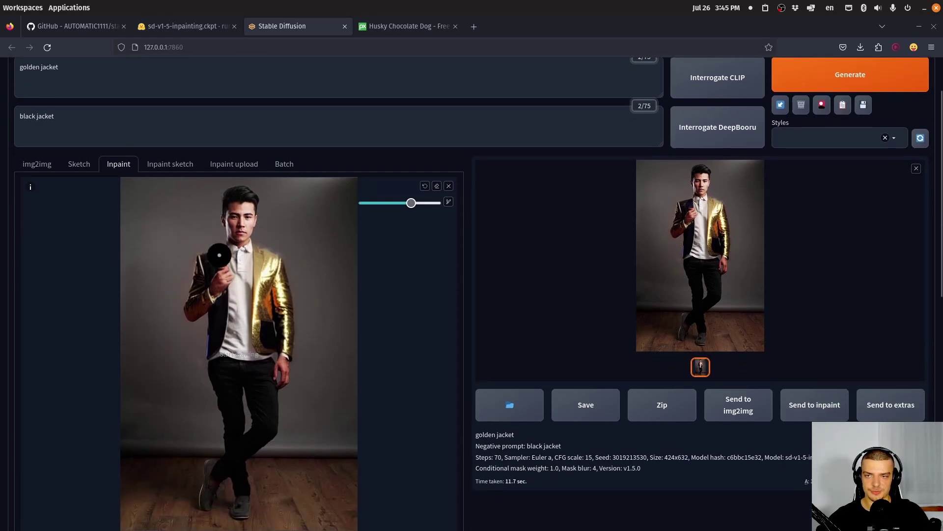
{"action": "mouse_move", "coordinate": [219, 255]}
{"action": "left_mouse_down"}
{"action": "mouse_move", "coordinate": [208, 256]}
{"action": "mouse_move", "coordinate": [196, 292]}
{"action": "mouse_move", "coordinate": [206, 314]}
{"action": "mouse_move", "coordinate": [220, 274]}
{"action": "mouse_move", "coordinate": [204, 339]}
{"action": "mouse_move", "coordinate": [226, 346]}
{"action": "mouse_move", "coordinate": [233, 258]}
{"action": "mouse_move", "coordinate": [260, 251]}
{"action": "mouse_move", "coordinate": [257, 329]}
{"action": "mouse_move", "coordinate": [283, 353]}
{"action": "mouse_move", "coordinate": [290, 314]}
{"action": "mouse_move", "coordinate": [272, 266]}
{"action": "left_mouse_up"}
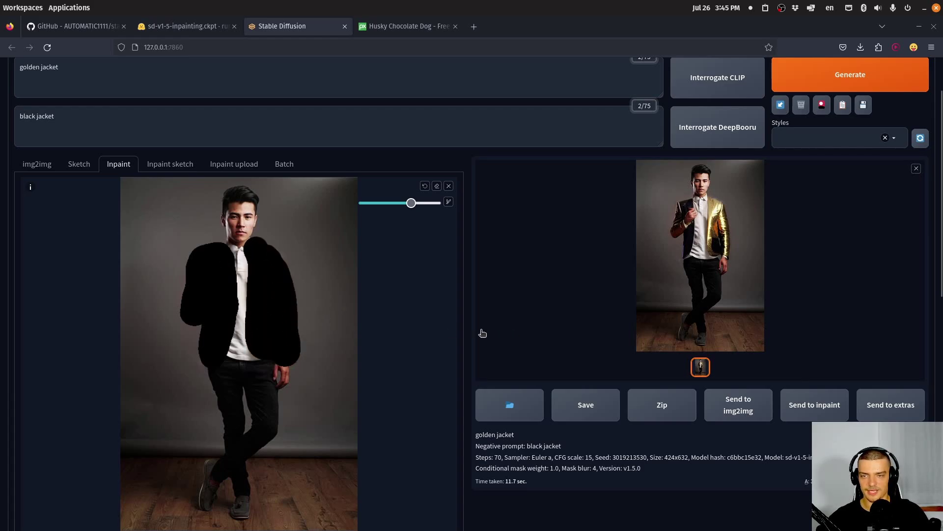
Step: Set the denoising strength to 0.85, generate the jacket again and inspect the result enlarged
{"action": "scroll", "coordinate": [483, 333], "scroll_direction": "down", "scroll_amount": 10}
{"action": "left_click_drag", "start_coordinate": [426, 435], "coordinate": [400, 436]}
{"action": "scroll", "coordinate": [439, 402], "scroll_direction": "up", "scroll_amount": 10}
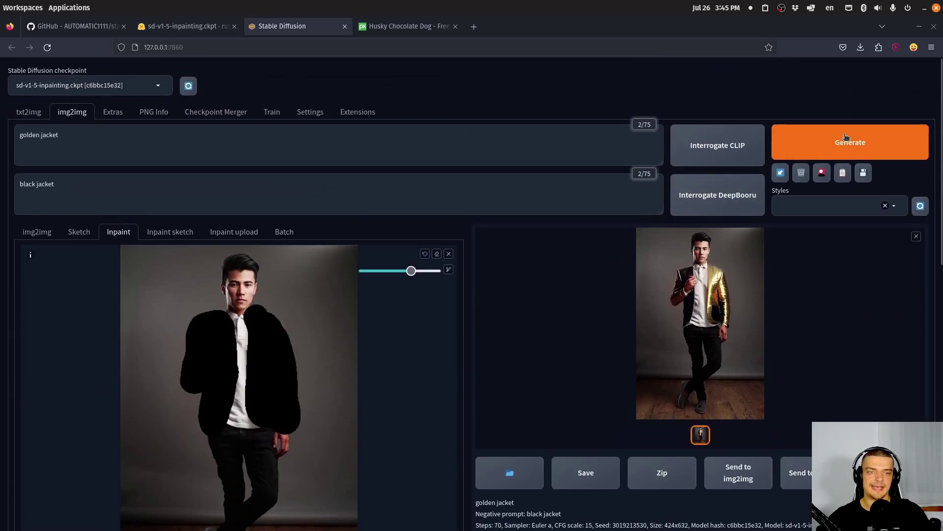
{"action": "left_click", "coordinate": [845, 137]}
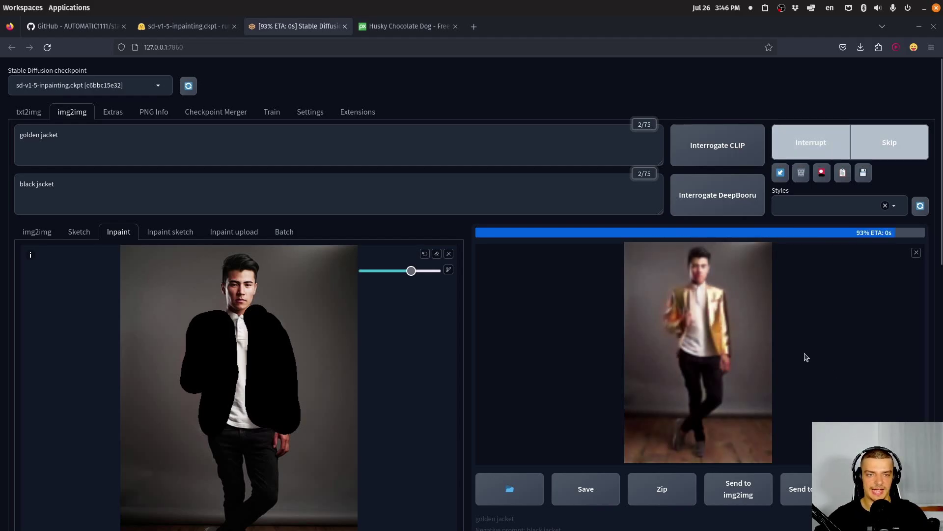
{"action": "left_click", "coordinate": [701, 323]}
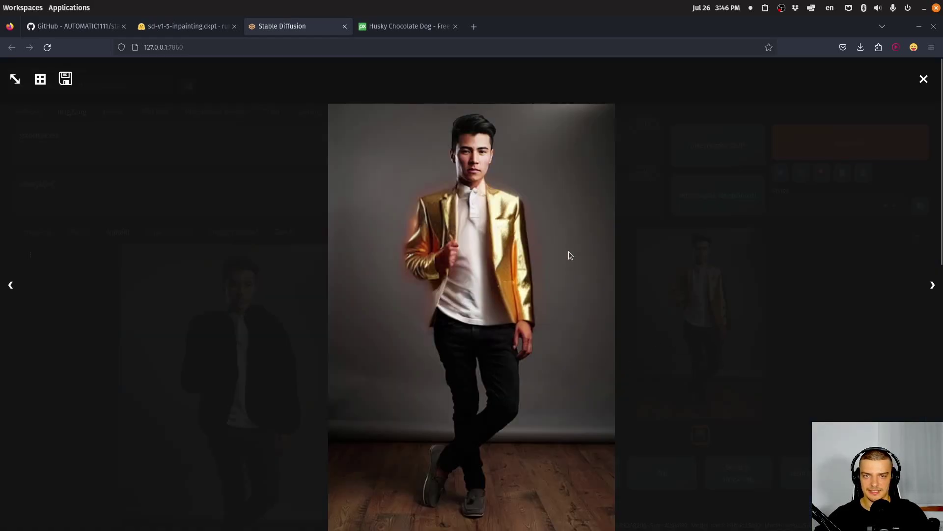
{"action": "key", "text": "Escape"}
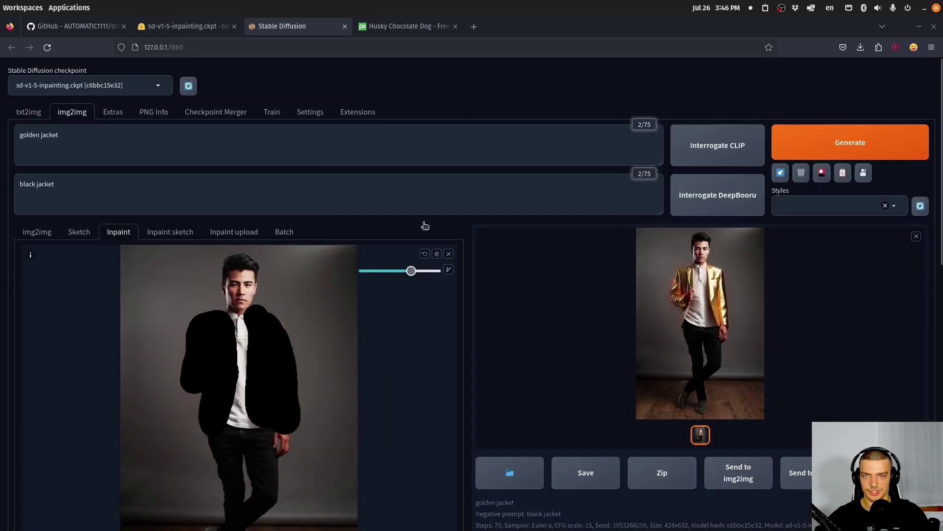
Step: Send the new golden jacket image to inpainting and mask both sides of the jacket, leaving the shirt uncovered
{"action": "scroll", "coordinate": [122, 275], "scroll_direction": "down", "scroll_amount": 7}
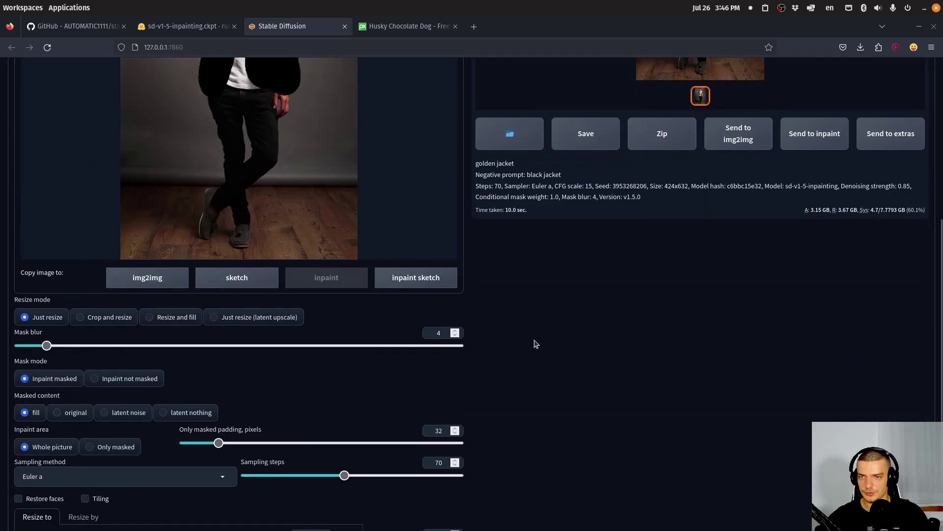
{"action": "scroll", "coordinate": [536, 344], "scroll_direction": "up", "scroll_amount": 5}
{"action": "left_click", "coordinate": [815, 337]}
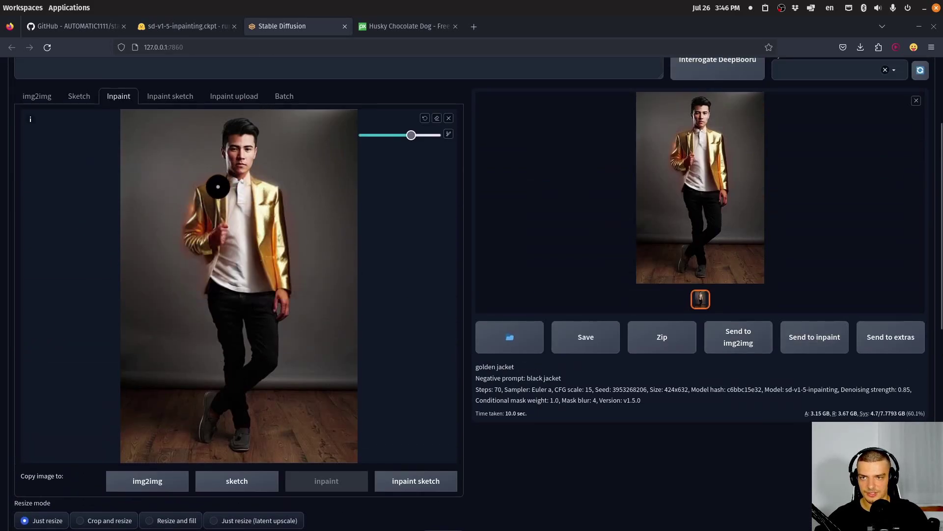
{"action": "mouse_move", "coordinate": [218, 187]}
{"action": "left_mouse_down"}
{"action": "mouse_move", "coordinate": [194, 194]}
{"action": "mouse_move", "coordinate": [190, 238]}
{"action": "mouse_move", "coordinate": [206, 258]}
{"action": "mouse_move", "coordinate": [203, 282]}
{"action": "mouse_move", "coordinate": [219, 205]}
{"action": "left_mouse_up"}
{"action": "mouse_move", "coordinate": [257, 177]}
{"action": "left_mouse_down"}
{"action": "mouse_move", "coordinate": [277, 280]}
{"action": "mouse_move", "coordinate": [289, 268]}
{"action": "mouse_move", "coordinate": [277, 177]}
{"action": "left_mouse_up"}
Step: Set masked content to original, CFG Scale to 7 and denoising strength to 0.4, and generate the image
{"action": "scroll", "coordinate": [90, 374], "scroll_direction": "down", "scroll_amount": 4}
{"action": "left_click", "coordinate": [76, 411]}
{"action": "scroll", "coordinate": [80, 412], "scroll_direction": "down", "scroll_amount": 5}
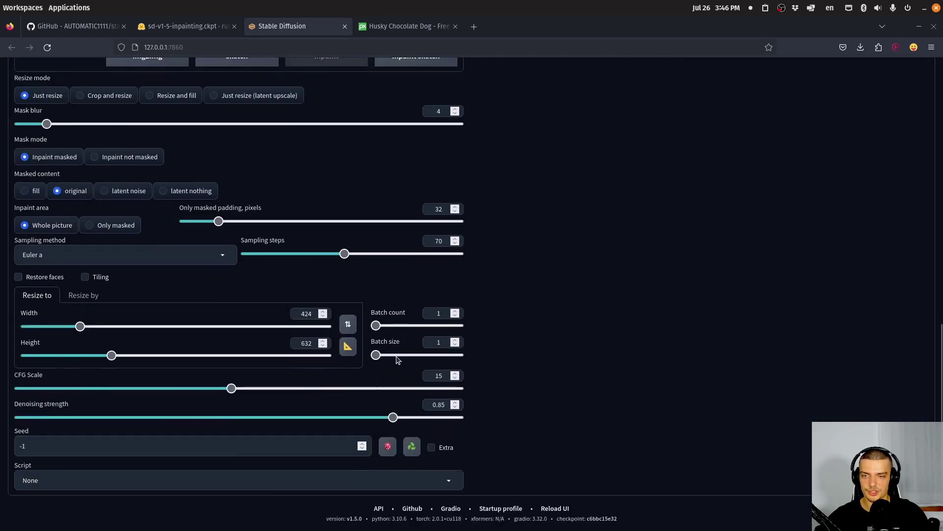
{"action": "left_click_drag", "start_coordinate": [396, 417], "coordinate": [112, 393]}
{"action": "scroll", "coordinate": [638, 378], "scroll_direction": "up", "scroll_amount": 10}
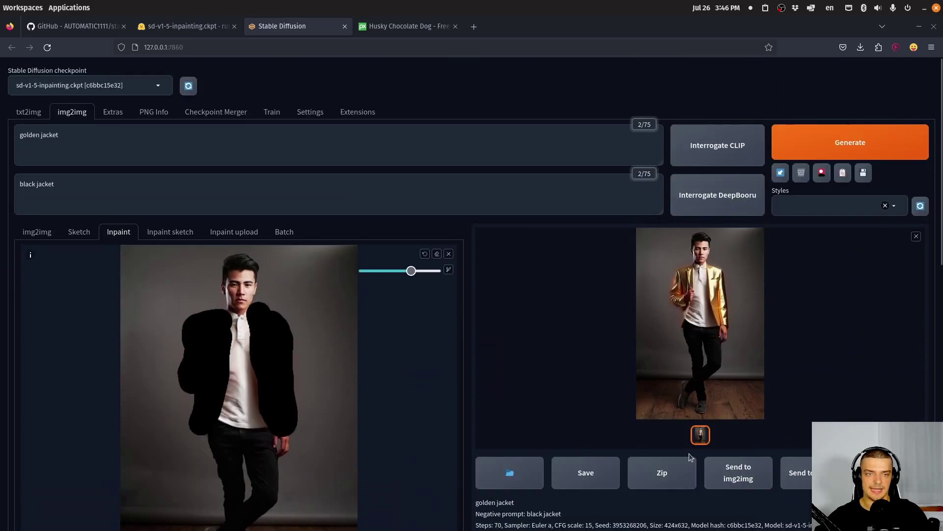
{"action": "left_click", "coordinate": [895, 154]}
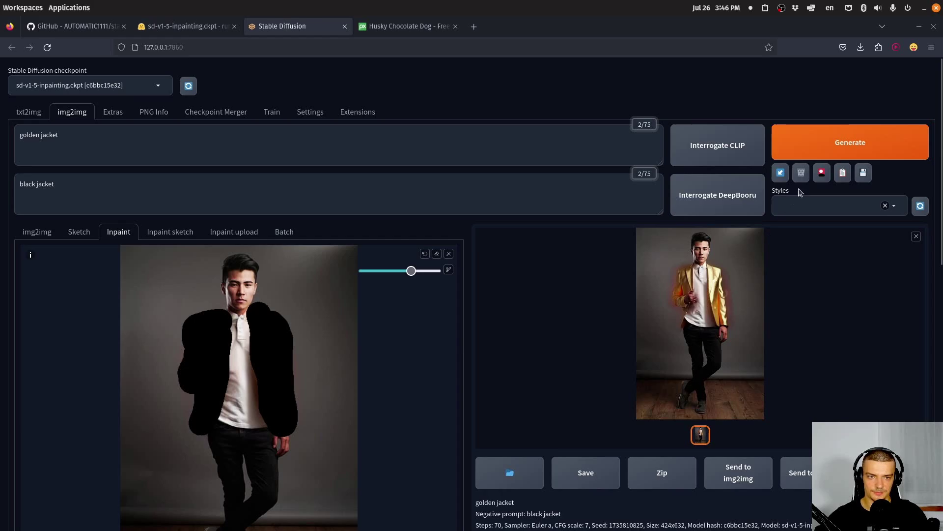
Step: Widen the mask beyond the jacket's outer and inner edges, regenerate the image and inspect the result enlarged
{"action": "scroll", "coordinate": [443, 197], "scroll_direction": "down", "scroll_amount": 4}
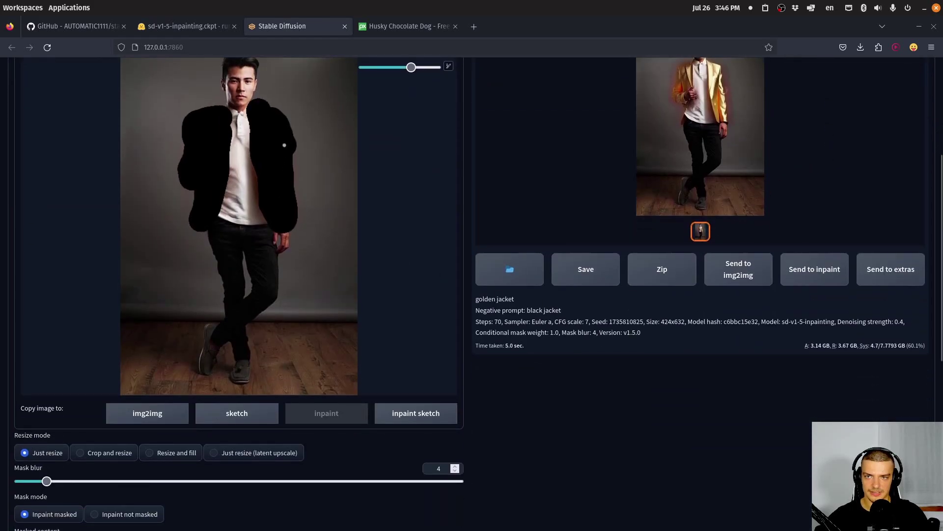
{"action": "left_click_drag", "start_coordinate": [284, 145], "coordinate": [301, 216]}
{"action": "mouse_move", "coordinate": [216, 104]}
{"action": "left_mouse_down"}
{"action": "mouse_move", "coordinate": [204, 105]}
{"action": "mouse_move", "coordinate": [188, 150]}
{"action": "mouse_move", "coordinate": [186, 218]}
{"action": "left_mouse_up"}
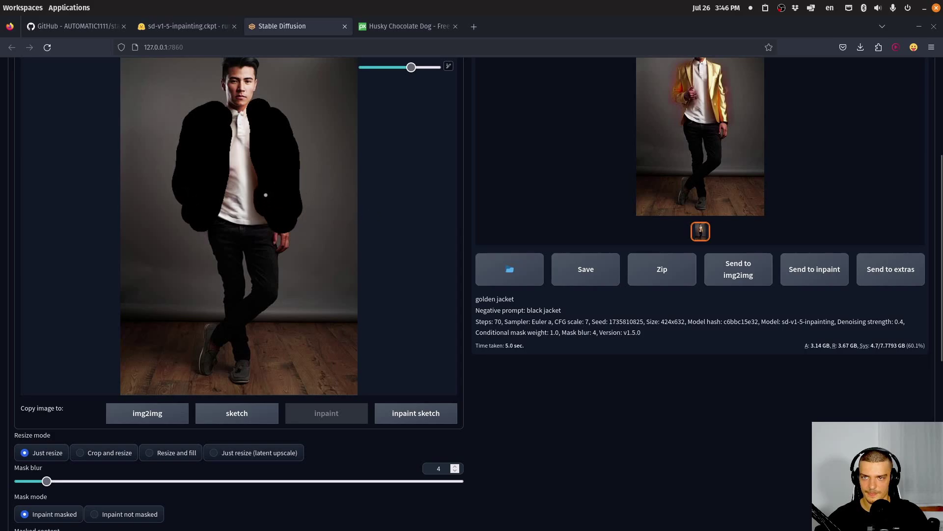
{"action": "left_click_drag", "start_coordinate": [265, 195], "coordinate": [247, 130]}
{"action": "scroll", "coordinate": [590, 147], "scroll_direction": "up", "scroll_amount": 3}
{"action": "left_click", "coordinate": [852, 86]}
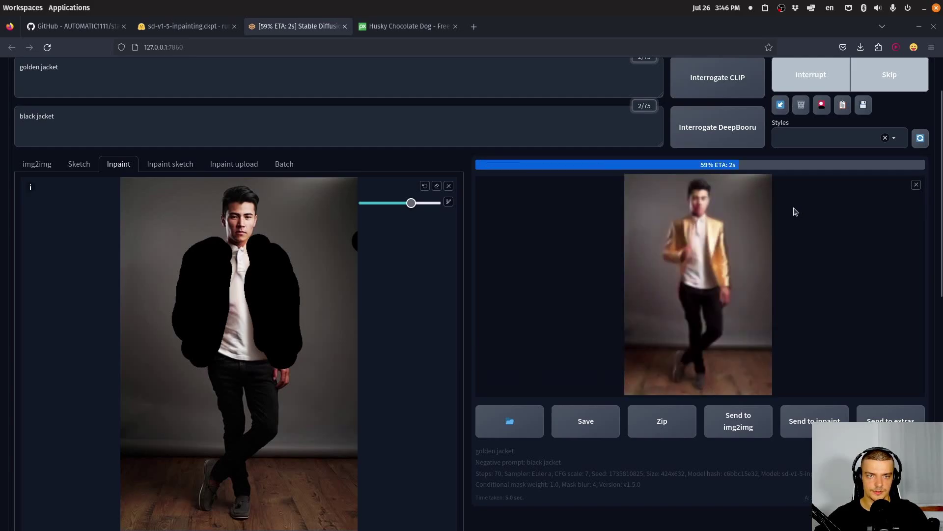
{"action": "left_click", "coordinate": [746, 230]}
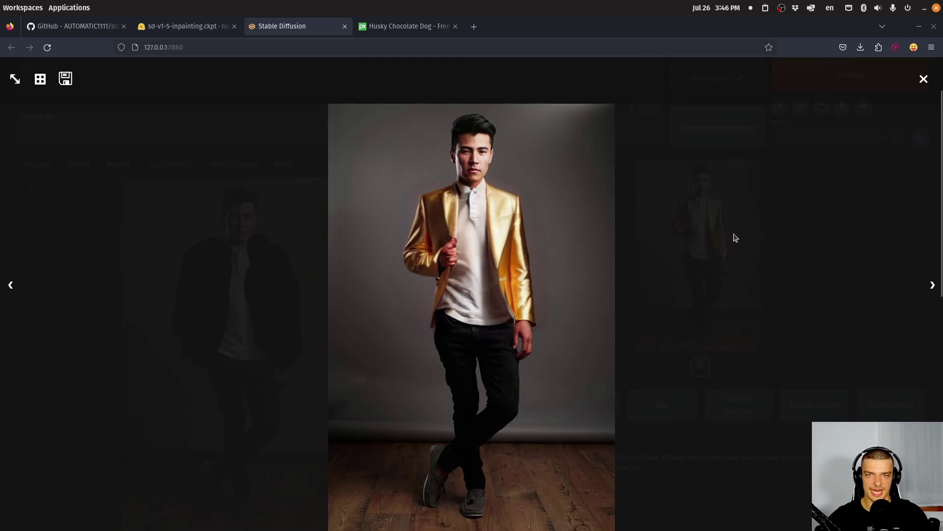
{"action": "left_click", "coordinate": [756, 222]}
Step: Send the result to inpainting and mask the white shirt between the jacket halves with a smaller brush
{"action": "left_click", "coordinate": [813, 409]}
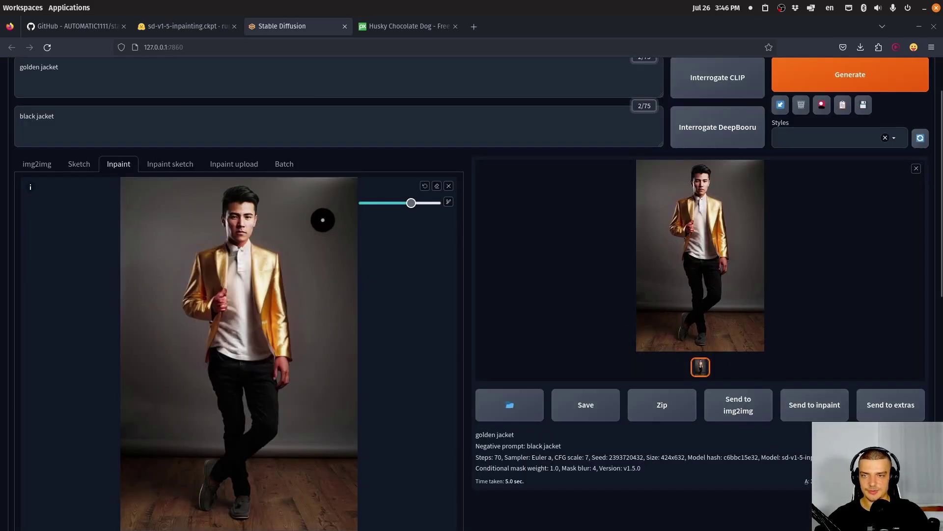
{"action": "left_click_drag", "start_coordinate": [411, 202], "coordinate": [387, 202]}
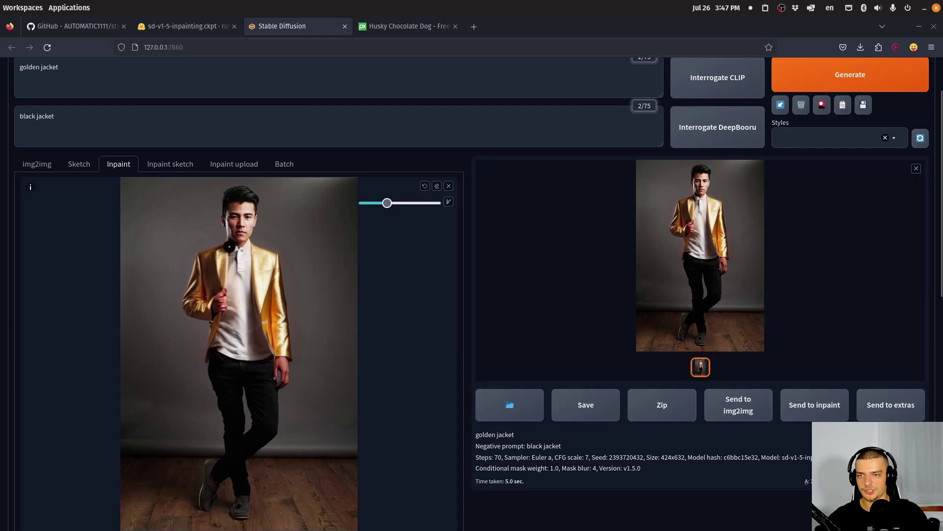
{"action": "mouse_move", "coordinate": [227, 245]}
{"action": "left_mouse_down"}
{"action": "mouse_move", "coordinate": [268, 349]}
{"action": "mouse_move", "coordinate": [227, 350]}
{"action": "mouse_move", "coordinate": [218, 329]}
{"action": "mouse_move", "coordinate": [230, 256]}
{"action": "mouse_move", "coordinate": [235, 322]}
{"action": "mouse_move", "coordinate": [227, 340]}
{"action": "left_mouse_up"}
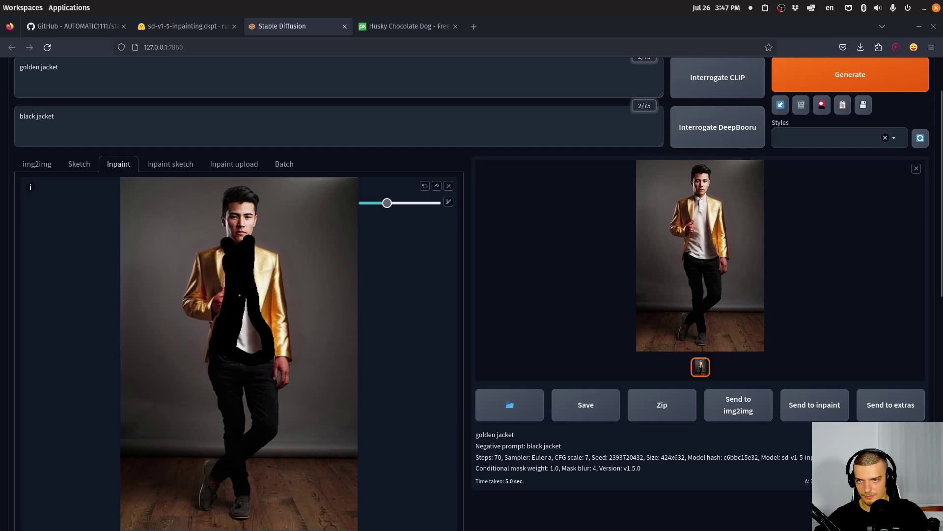
{"action": "mouse_move", "coordinate": [240, 295]}
{"action": "left_mouse_down"}
{"action": "mouse_move", "coordinate": [258, 344]}
{"action": "mouse_move", "coordinate": [241, 326]}
{"action": "left_mouse_up"}
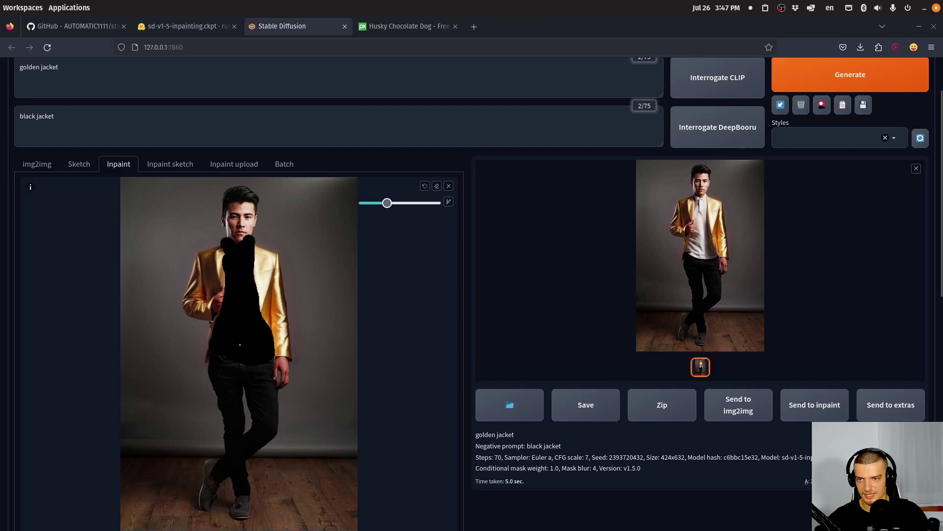
Step: Replace the prompt with "white shirt" and the negative prompt with "red shirt"
{"action": "left_click", "coordinate": [136, 68]}
{"action": "key", "text": "ctrl+a"}
{"action": "type", "text": "w"}
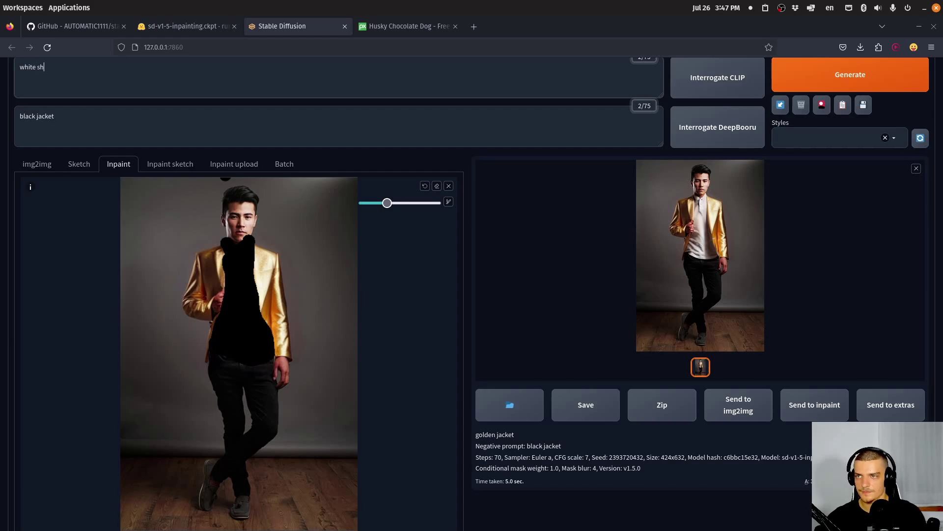
{"action": "type", "text": "hite shirt"}
{"action": "key", "text": "Tab"}
{"action": "key", "text": "ctrl+a"}
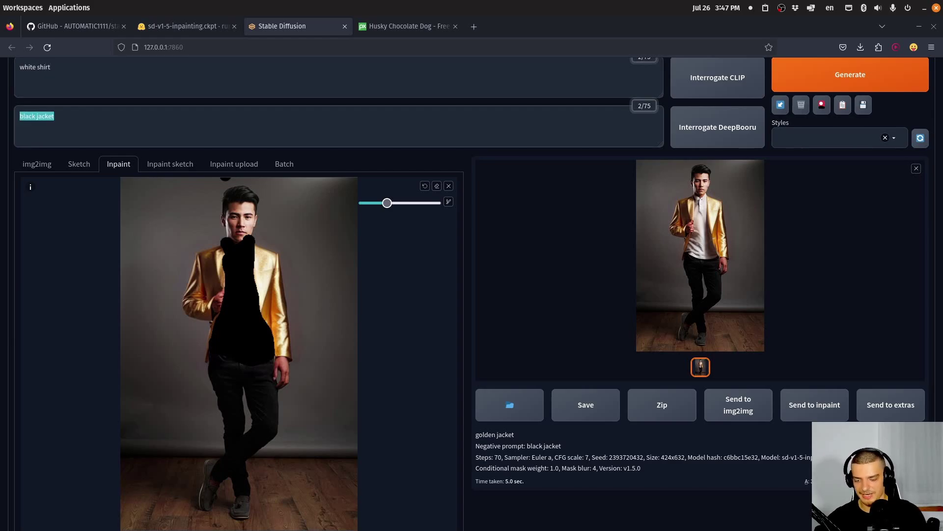
{"action": "type", "text": "red shirt"}
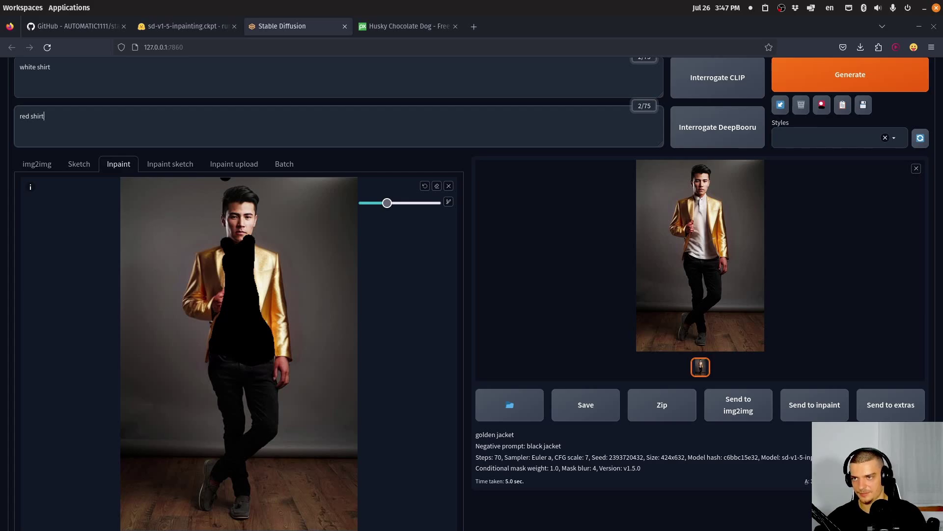
Step: Change the negative prompt to "white shirt" and the prompt to "red shirt"
{"action": "key", "text": "ctrl+a"}
{"action": "type", "text": "wh"}
{"action": "key", "text": "BackSpace"}
{"action": "key", "text": "BackSpace"}
{"action": "type", "text": "white"}
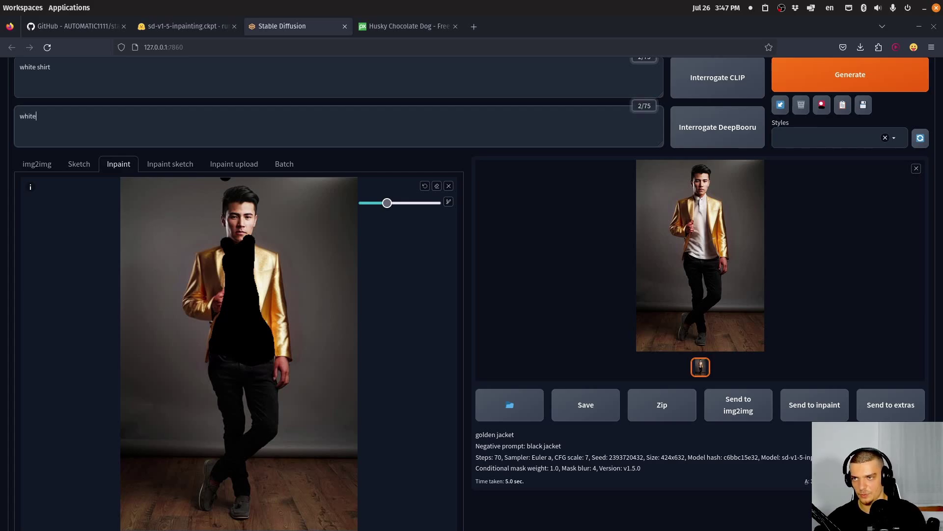
{"action": "left_click", "coordinate": [113, 83]}
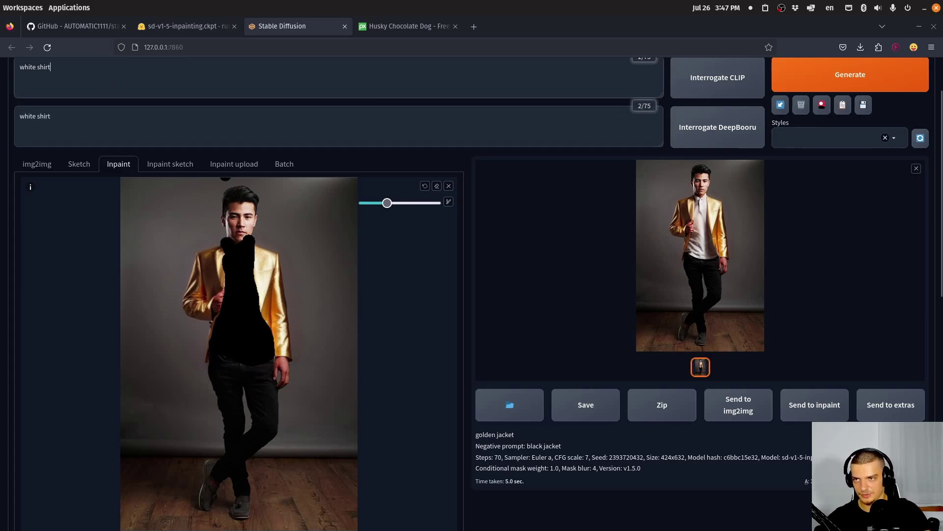
{"action": "key", "text": "ctrl+a"}
{"action": "type", "text": "red sh"}
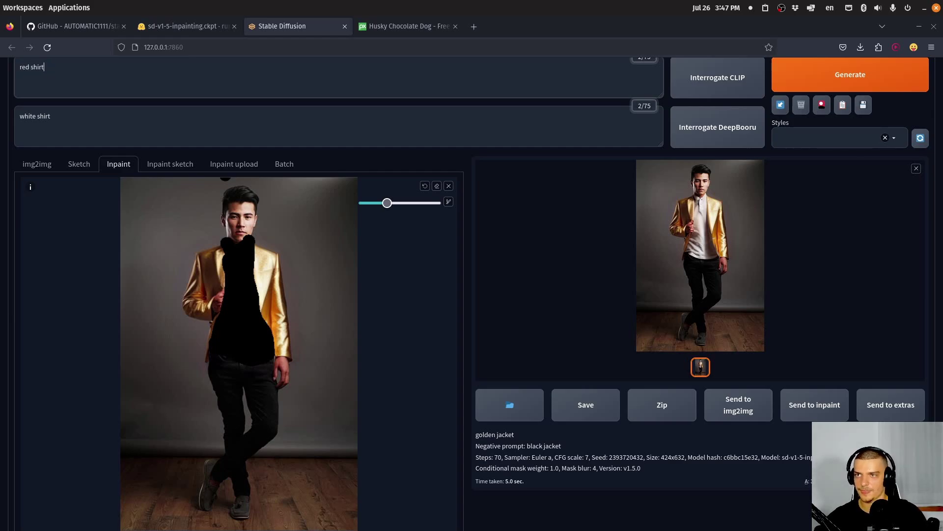
{"action": "type", "text": "irt"}
Step: Set masked content to fill and denoising strength to 0.9, and generate the red shirt image
{"action": "scroll", "coordinate": [103, 385], "scroll_direction": "down", "scroll_amount": 6}
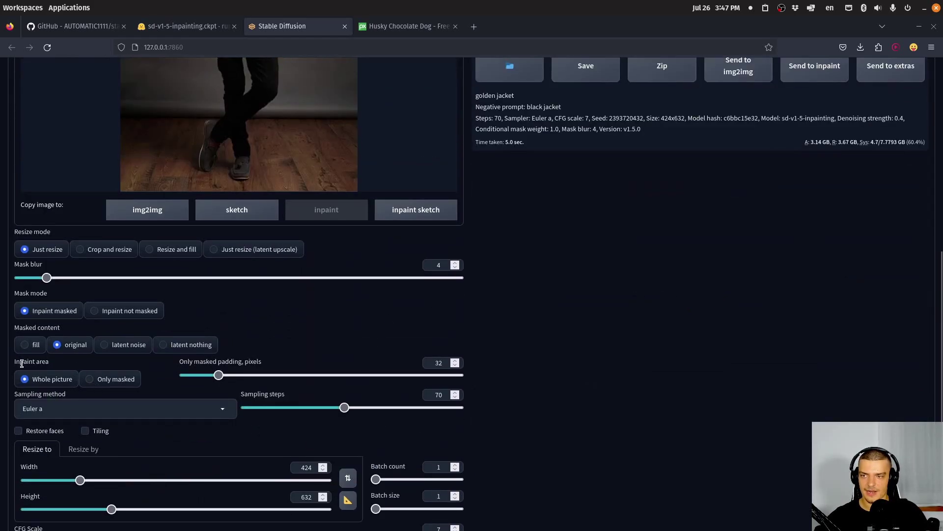
{"action": "left_click", "coordinate": [25, 345]}
{"action": "scroll", "coordinate": [378, 311], "scroll_direction": "down", "scroll_amount": 3}
{"action": "left_click_drag", "start_coordinate": [312, 417], "coordinate": [415, 421]}
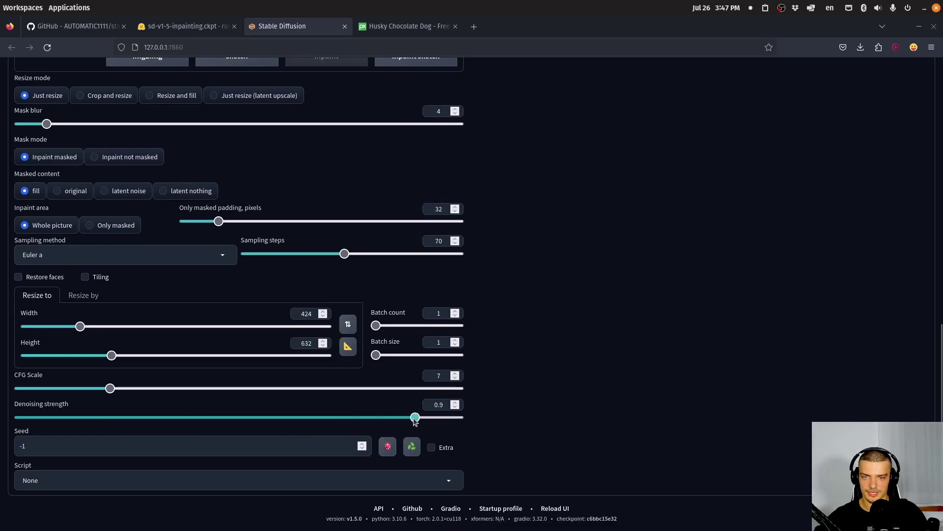
{"action": "scroll", "coordinate": [600, 376], "scroll_direction": "up", "scroll_amount": 5}
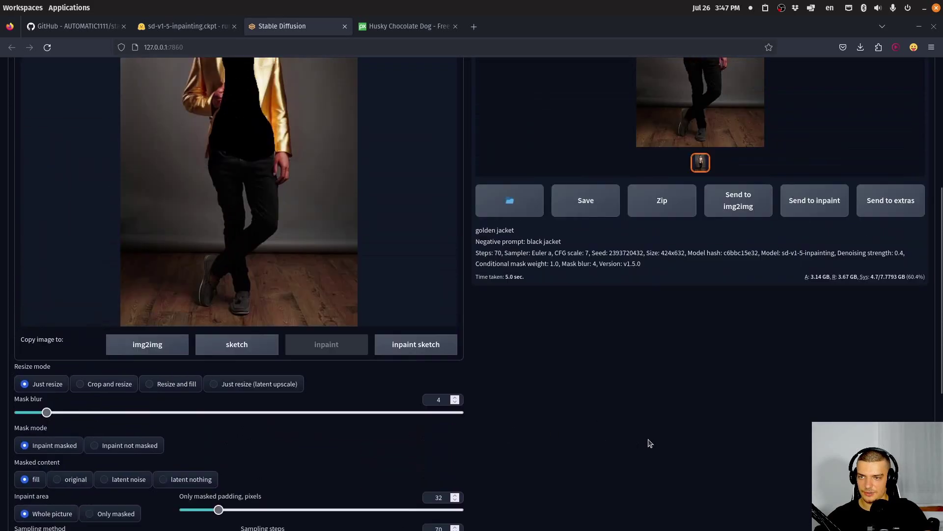
{"action": "scroll", "coordinate": [649, 443], "scroll_direction": "up", "scroll_amount": 6}
{"action": "left_click", "coordinate": [855, 142]}
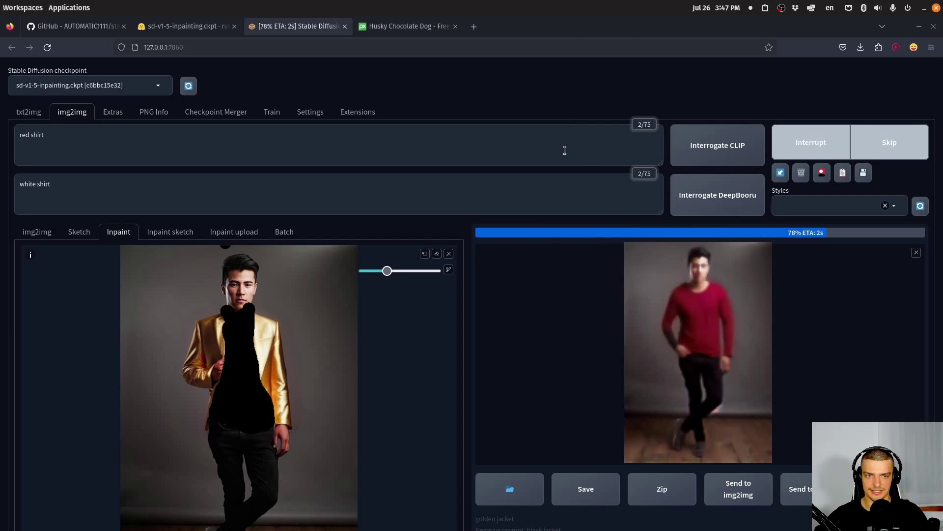
Step: Undo the mask strokes over the shirt and the leftover strokes over the jacket
{"action": "left_click", "coordinate": [426, 255]}
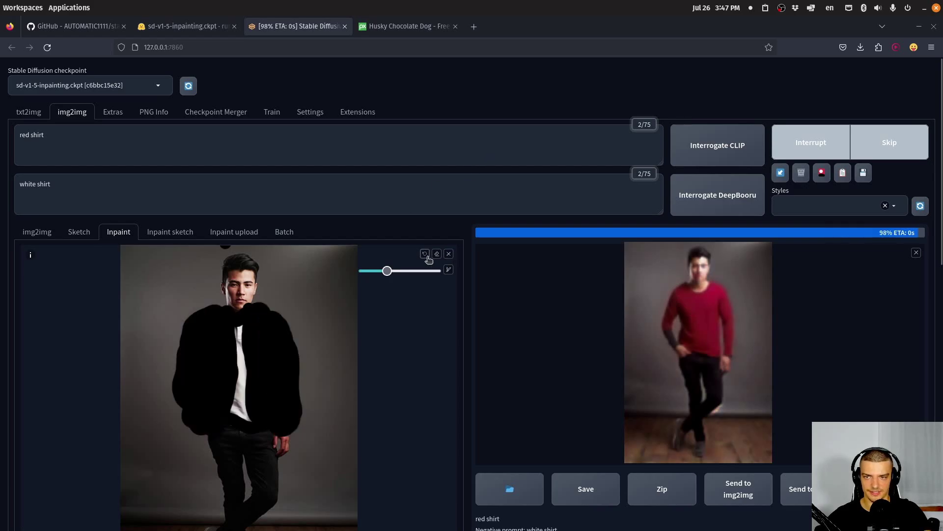
{"action": "left_click", "coordinate": [426, 254]}
{"action": "left_click", "coordinate": [425, 254]}
{"action": "left_click", "coordinate": [426, 254]}
{"action": "left_click", "coordinate": [426, 254]}
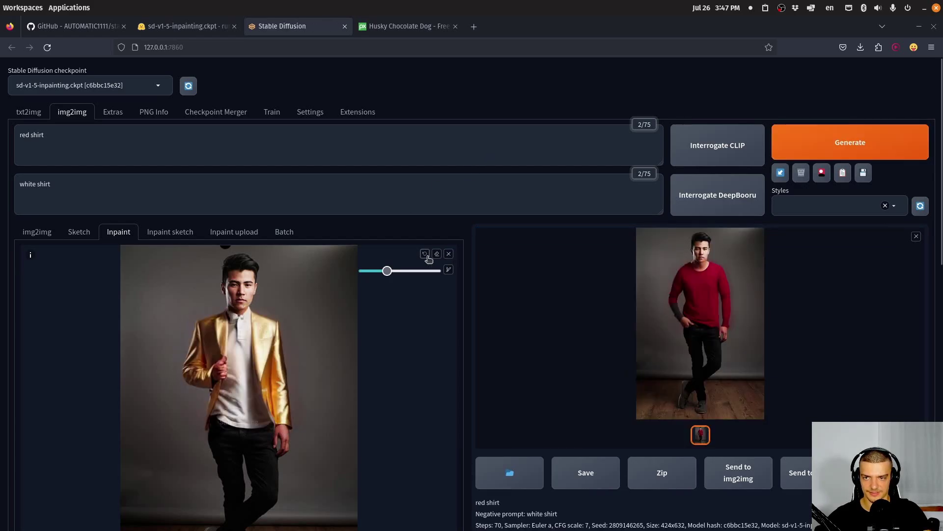
Step: Mask only the white shirt between the jacket halves again and generate the image
{"action": "mouse_move", "coordinate": [224, 309]}
{"action": "left_mouse_down"}
{"action": "mouse_move", "coordinate": [218, 415]}
{"action": "mouse_move", "coordinate": [250, 429]}
{"action": "mouse_move", "coordinate": [275, 426]}
{"action": "mouse_move", "coordinate": [255, 385]}
{"action": "mouse_move", "coordinate": [249, 311]}
{"action": "mouse_move", "coordinate": [231, 319]}
{"action": "mouse_move", "coordinate": [260, 432]}
{"action": "mouse_move", "coordinate": [255, 400]}
{"action": "mouse_move", "coordinate": [247, 424]}
{"action": "mouse_move", "coordinate": [224, 407]}
{"action": "mouse_move", "coordinate": [238, 349]}
{"action": "mouse_move", "coordinate": [238, 411]}
{"action": "left_mouse_up"}
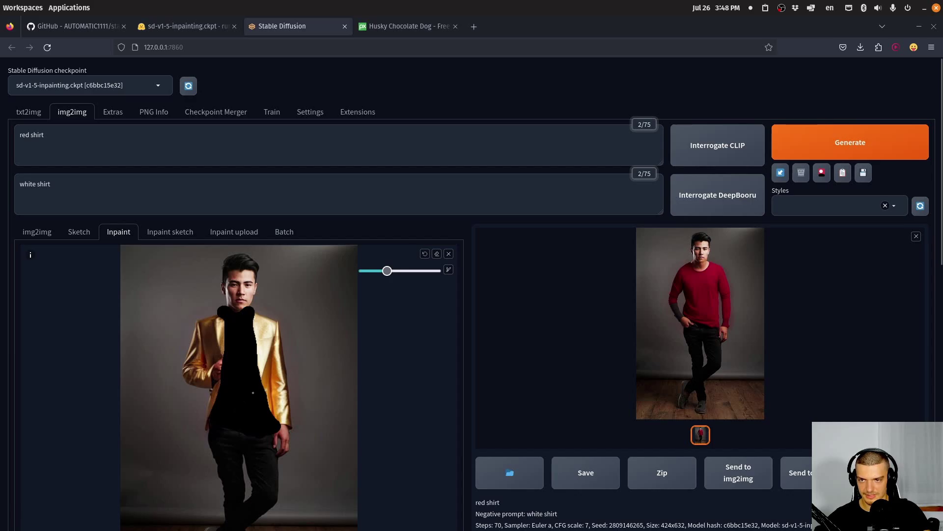
{"action": "left_click", "coordinate": [791, 147]}
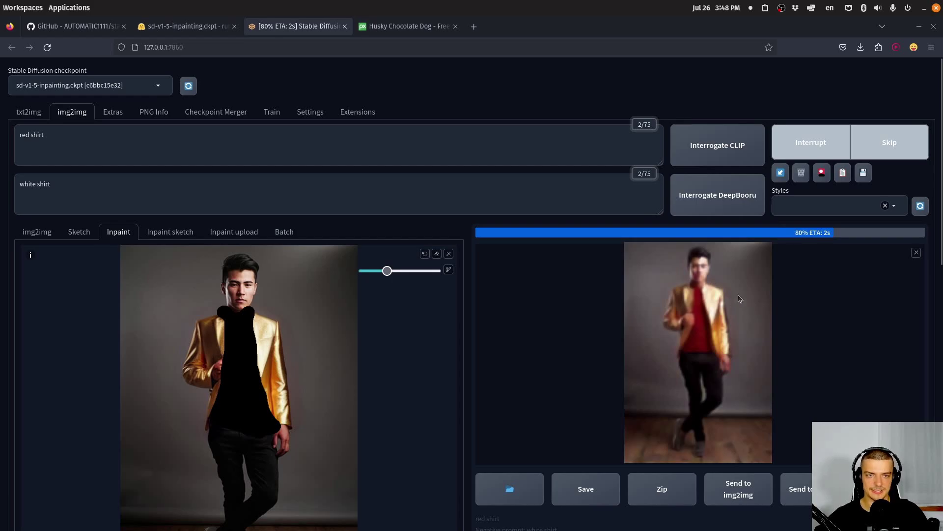
Step: Examine the generated red shirt image at enlarged size
{"action": "left_click", "coordinate": [728, 325]}
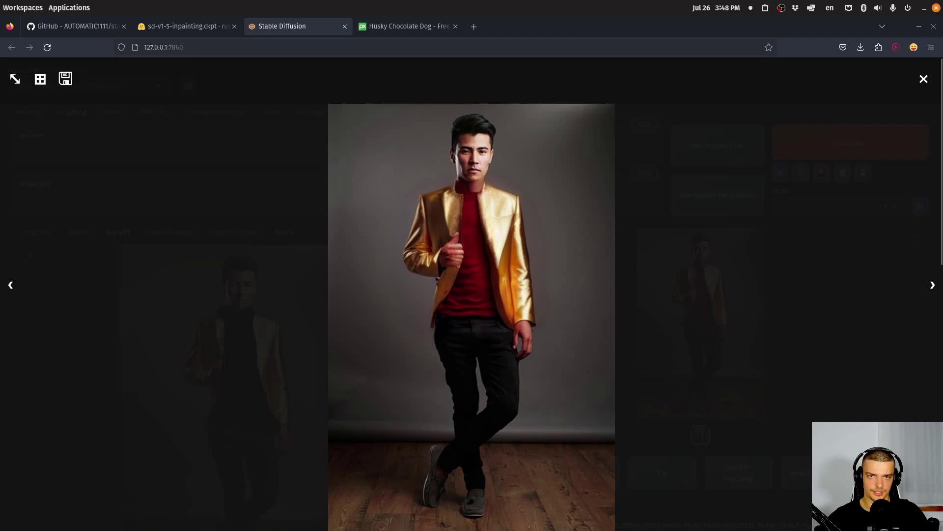
{"action": "left_click", "coordinate": [923, 79]}
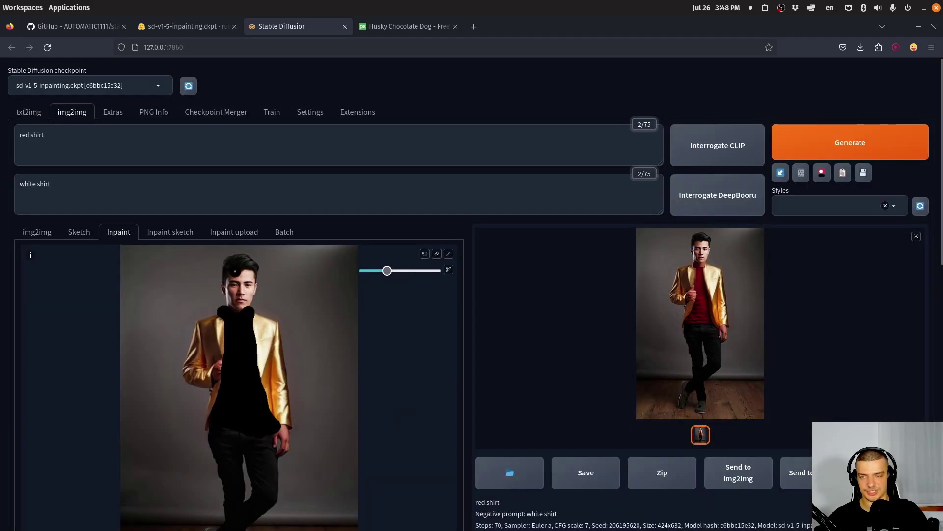
Step: Reuse the seed of the last generated image, and reset the seed to random (-1)
{"action": "scroll", "coordinate": [216, 295], "scroll_direction": "down", "scroll_amount": 2}
{"action": "scroll", "coordinate": [412, 271], "scroll_direction": "down", "scroll_amount": 7}
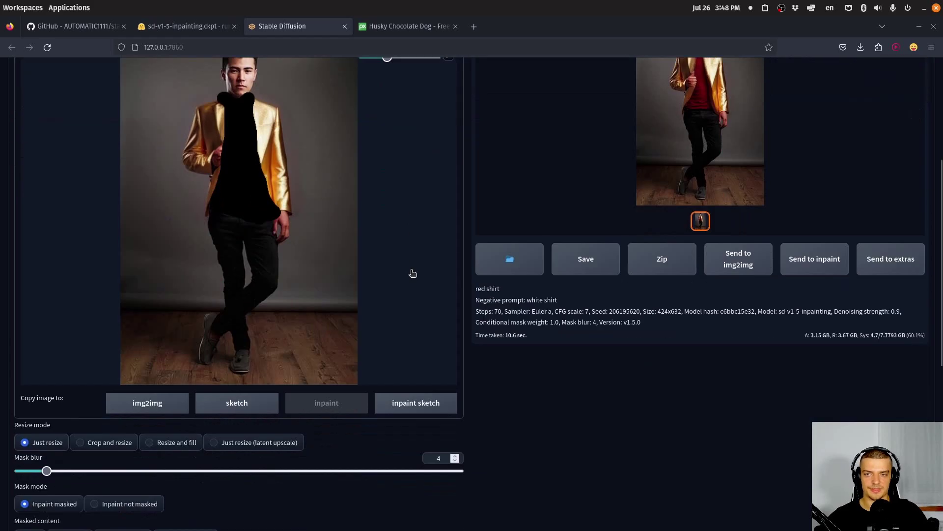
{"action": "scroll", "coordinate": [442, 267], "scroll_direction": "down", "scroll_amount": 3}
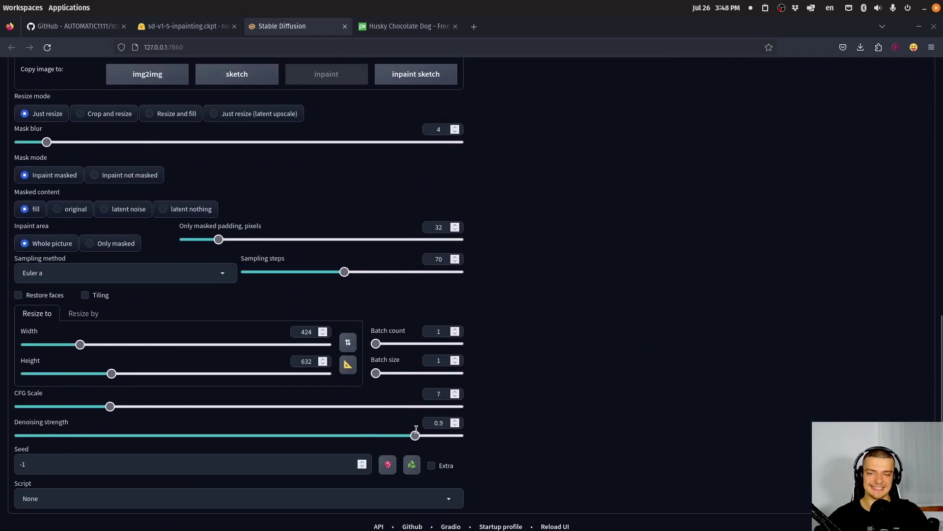
{"action": "left_click", "coordinate": [412, 465]}
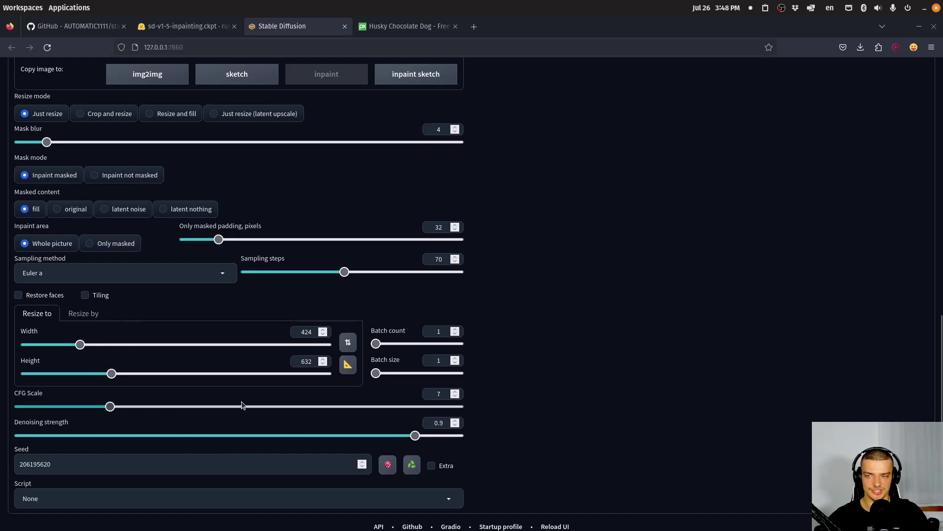
{"action": "left_click", "coordinate": [388, 464]}
Step: Send the red shirt result to inpainting and mask both of the man's shoes
{"action": "scroll", "coordinate": [553, 217], "scroll_direction": "up", "scroll_amount": 10}
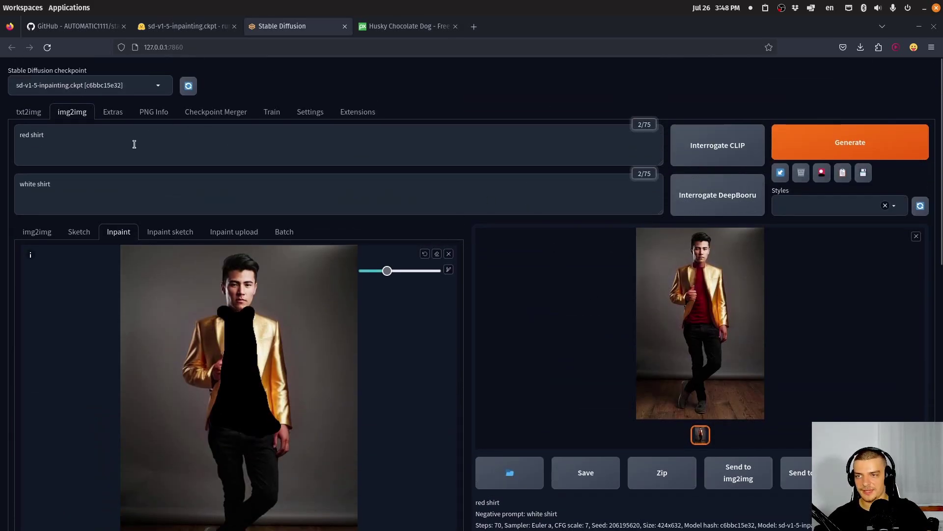
{"action": "scroll", "coordinate": [134, 144], "scroll_direction": "down", "scroll_amount": 4}
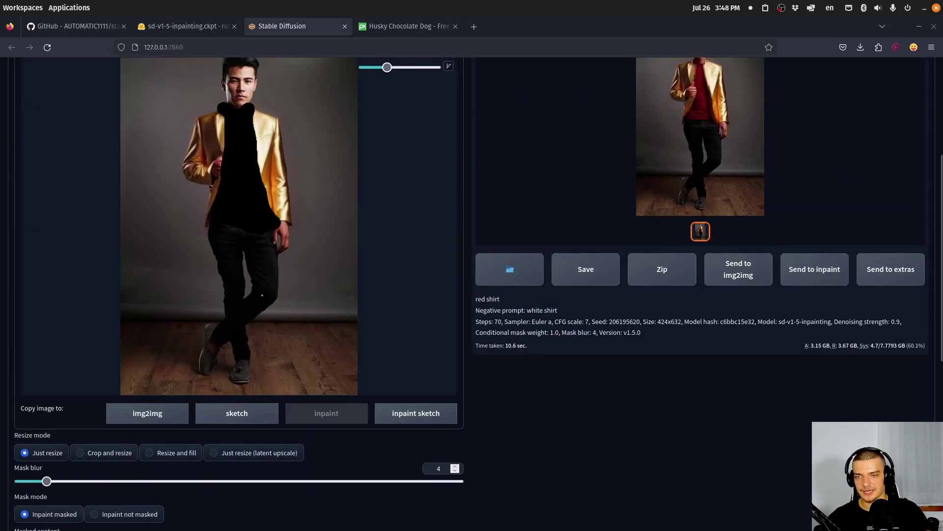
{"action": "left_click", "coordinate": [785, 282]}
{"action": "scroll", "coordinate": [400, 156], "scroll_direction": "up", "scroll_amount": 3}
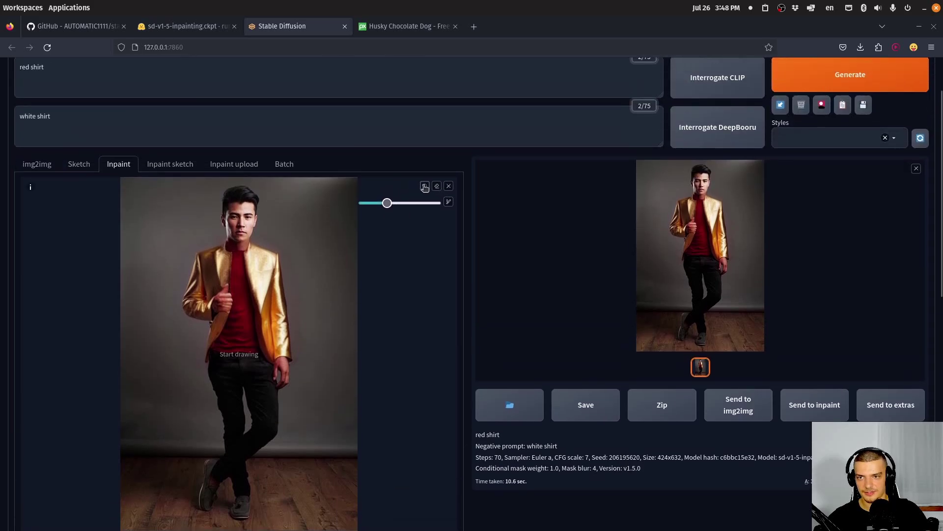
{"action": "scroll", "coordinate": [447, 202], "scroll_direction": "down", "scroll_amount": 4}
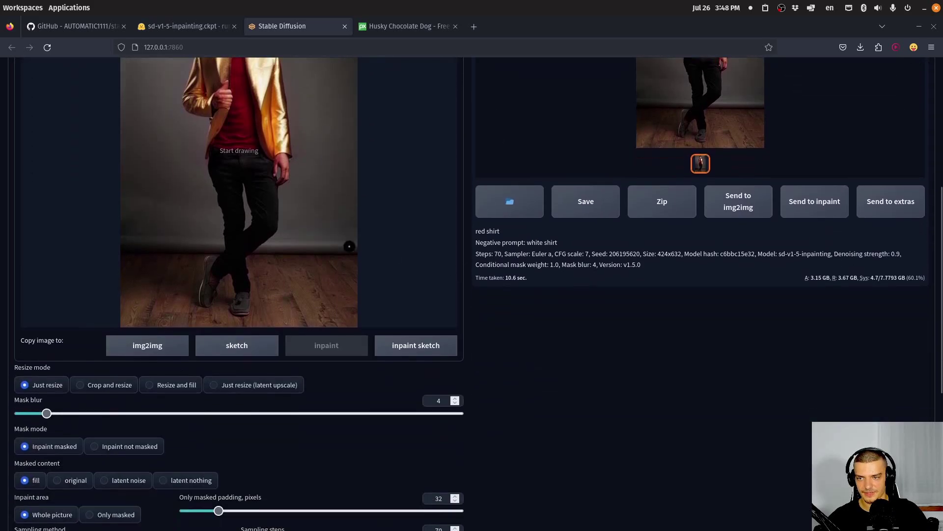
{"action": "mouse_move", "coordinate": [211, 259]}
{"action": "left_mouse_down"}
{"action": "mouse_move", "coordinate": [204, 305]}
{"action": "mouse_move", "coordinate": [217, 276]}
{"action": "mouse_move", "coordinate": [211, 297]}
{"action": "mouse_move", "coordinate": [236, 299]}
{"action": "mouse_move", "coordinate": [238, 290]}
{"action": "mouse_move", "coordinate": [238, 314]}
{"action": "mouse_move", "coordinate": [247, 290]}
{"action": "mouse_move", "coordinate": [242, 310]}
{"action": "left_mouse_up"}
Step: Change the prompt to "white shoes" and the negative prompt to "gray shoes"
{"action": "scroll", "coordinate": [243, 310], "scroll_direction": "up", "scroll_amount": 6}
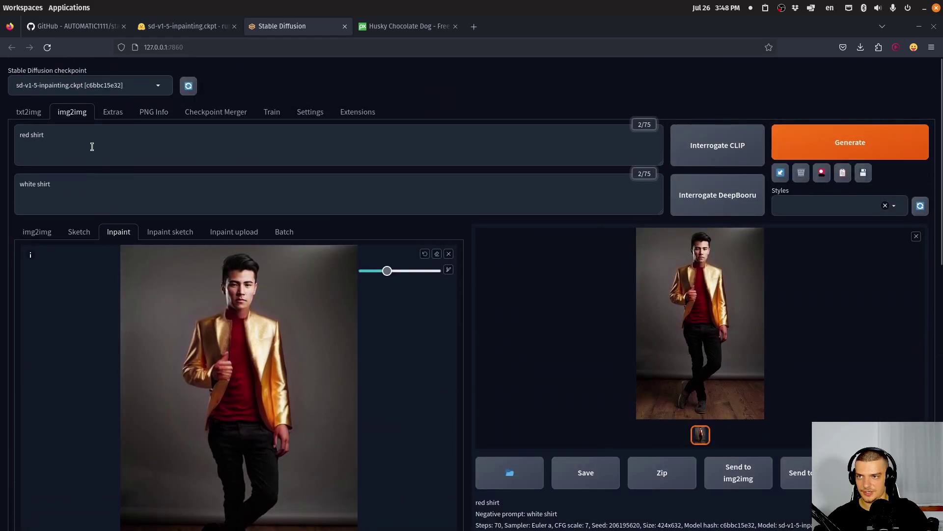
{"action": "left_click", "coordinate": [92, 147]}
{"action": "key", "text": "ctrl+a"}
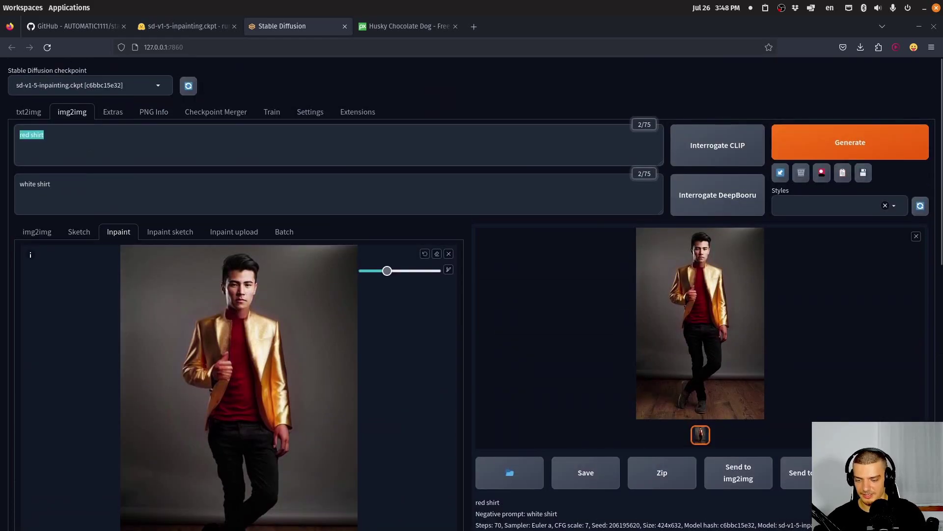
{"action": "type", "text": "white s"}
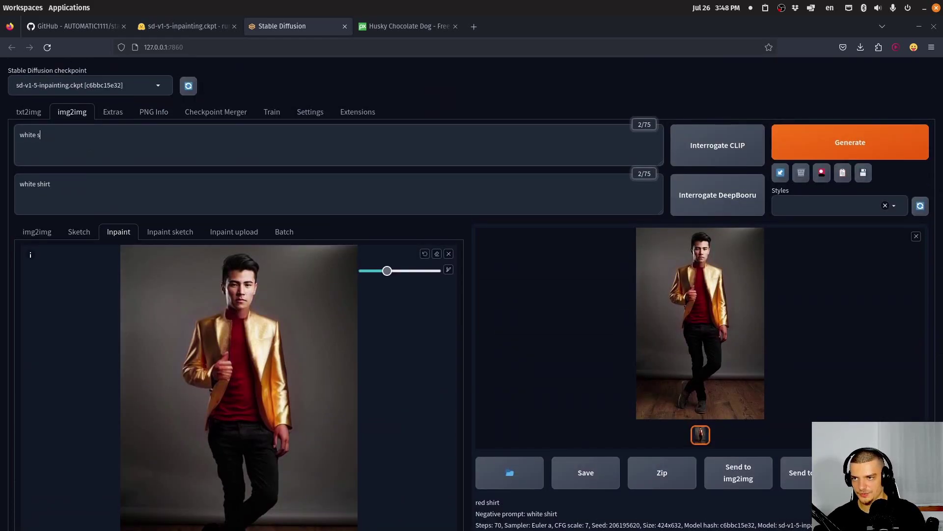
{"action": "type", "text": "hoes"}
{"action": "left_click", "coordinate": [98, 191]}
{"action": "key", "text": "ctrl+a"}
{"action": "type", "text": "g"}
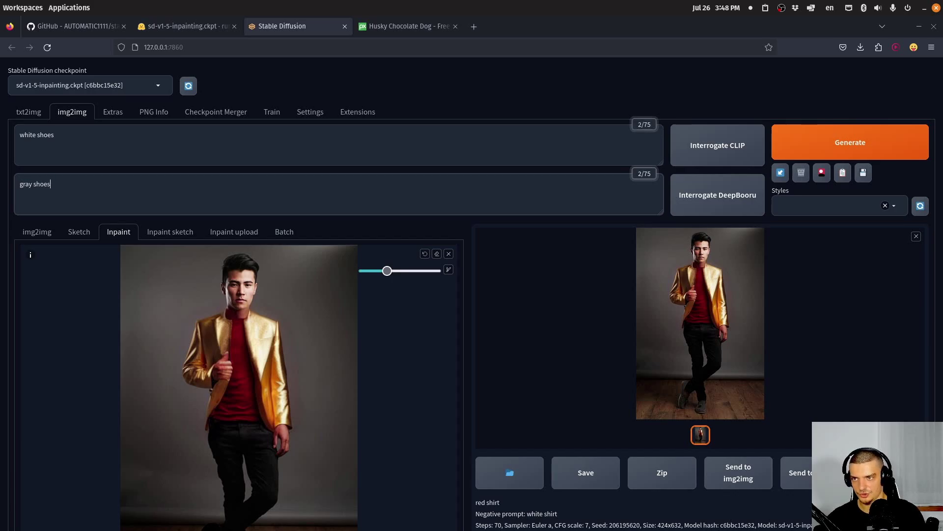
Step: Generate the white shoes image with the current settings and examine the result at enlarged size
{"action": "scroll", "coordinate": [497, 125], "scroll_direction": "down", "scroll_amount": 5}
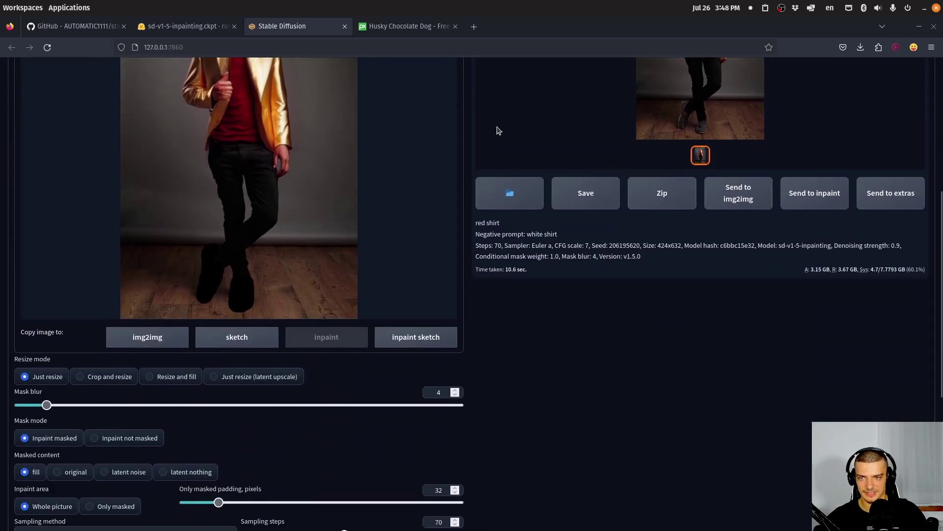
{"action": "scroll", "coordinate": [496, 130], "scroll_direction": "down", "scroll_amount": 5}
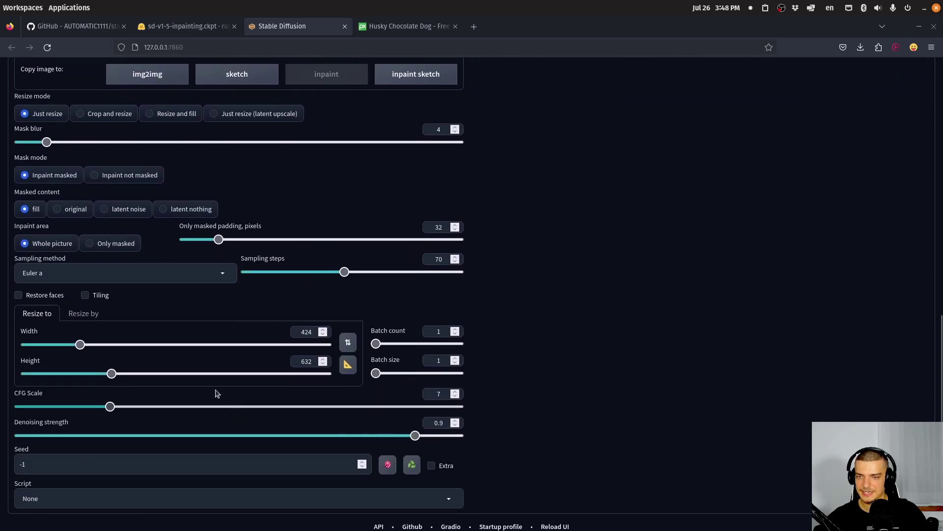
{"action": "scroll", "coordinate": [428, 343], "scroll_direction": "up", "scroll_amount": 10}
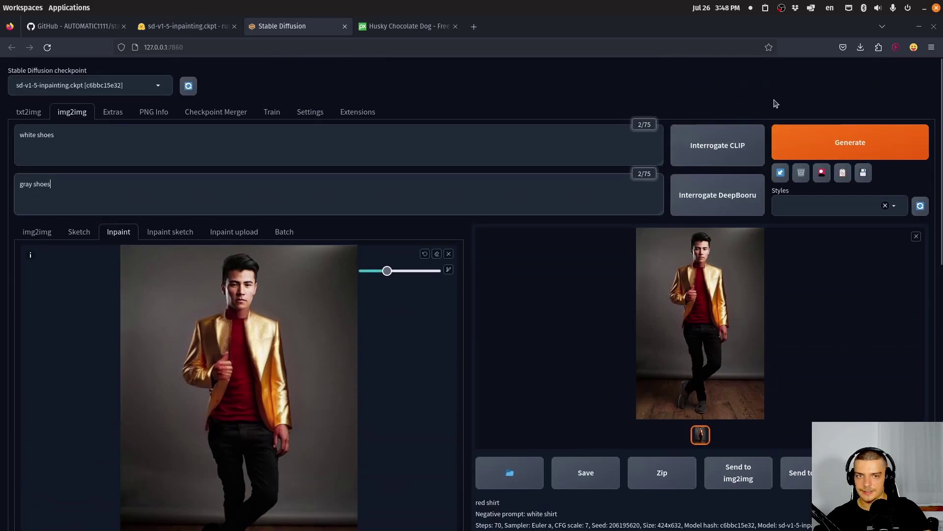
{"action": "left_click", "coordinate": [856, 144]}
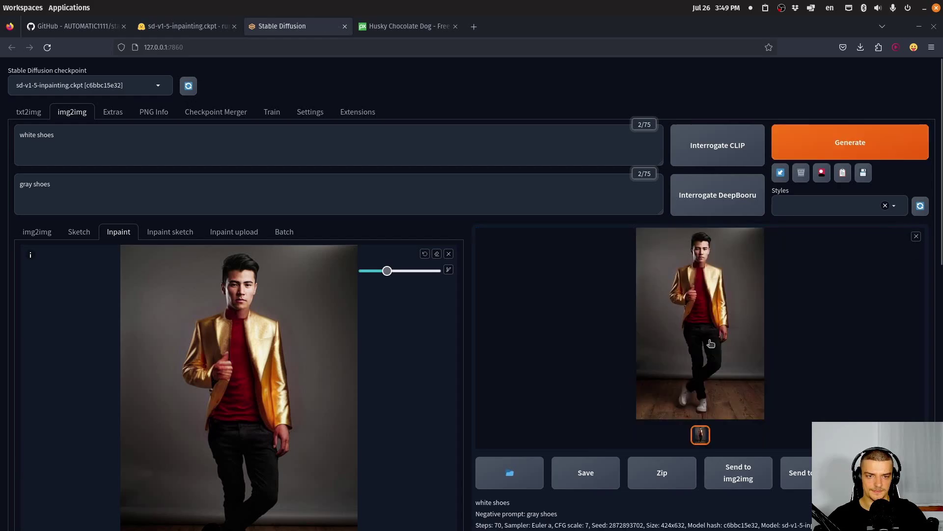
{"action": "left_click", "coordinate": [711, 344]}
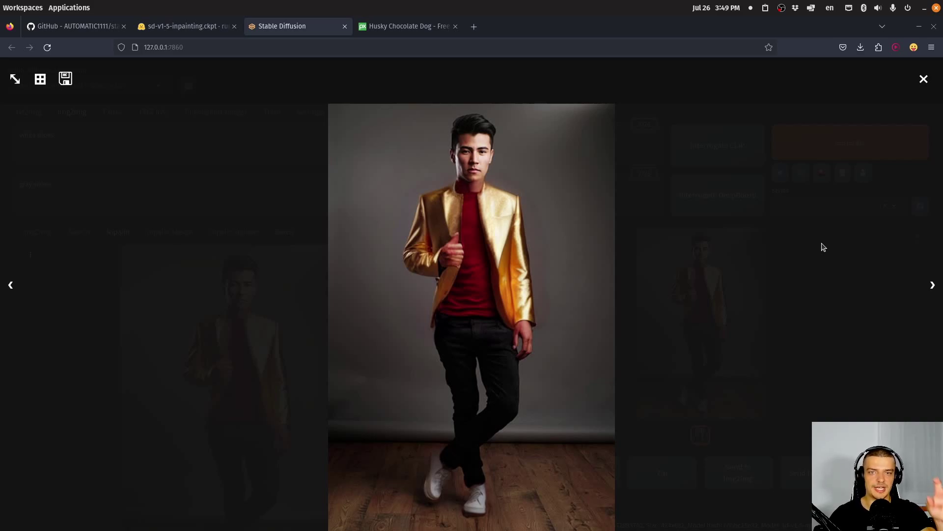
{"action": "left_click", "coordinate": [782, 244]}
Step: Set the denoising strength to 0.15
{"action": "scroll", "coordinate": [396, 423], "scroll_direction": "down", "scroll_amount": 10}
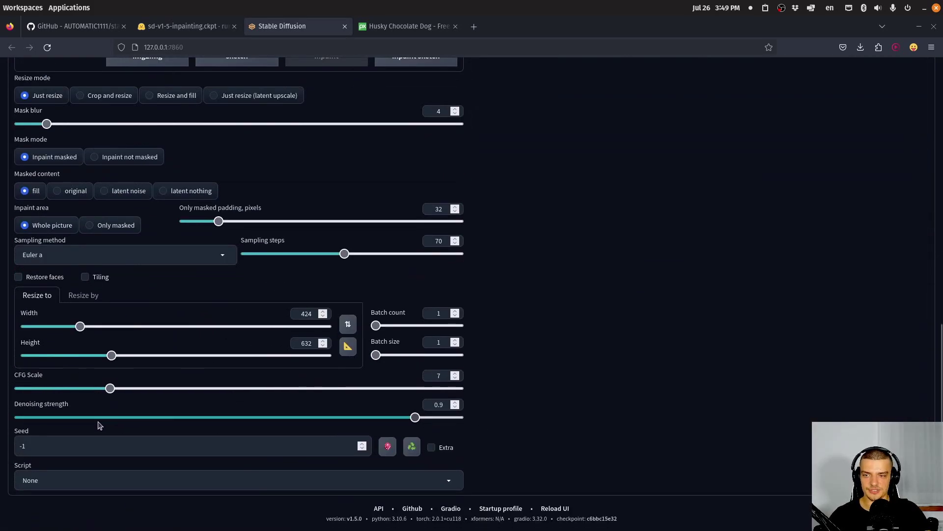
{"action": "left_click_drag", "start_coordinate": [58, 417], "coordinate": [85, 421]}
Step: Open the original man.jpg from the downloads to compare it with the result, and close it
{"action": "scroll", "coordinate": [680, 322], "scroll_direction": "up", "scroll_amount": 10}
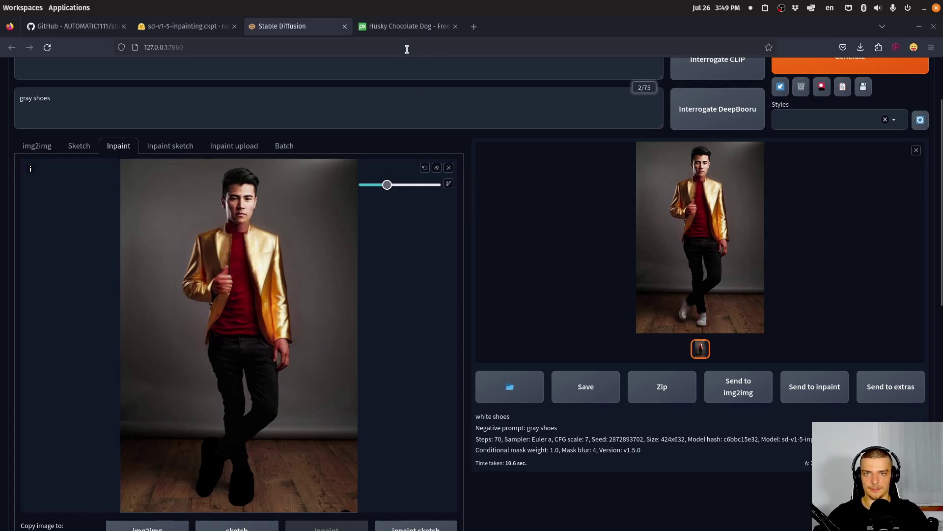
{"action": "left_click", "coordinate": [860, 47]}
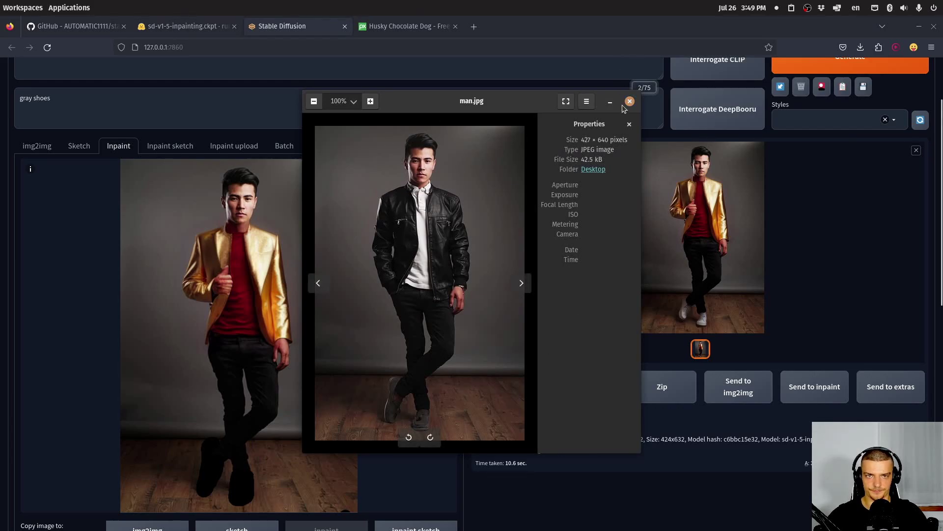
{"action": "left_click", "coordinate": [629, 101]}
Step: Replace the inpainting image of the man with the husky beach photo
{"action": "left_click", "coordinate": [448, 168]}
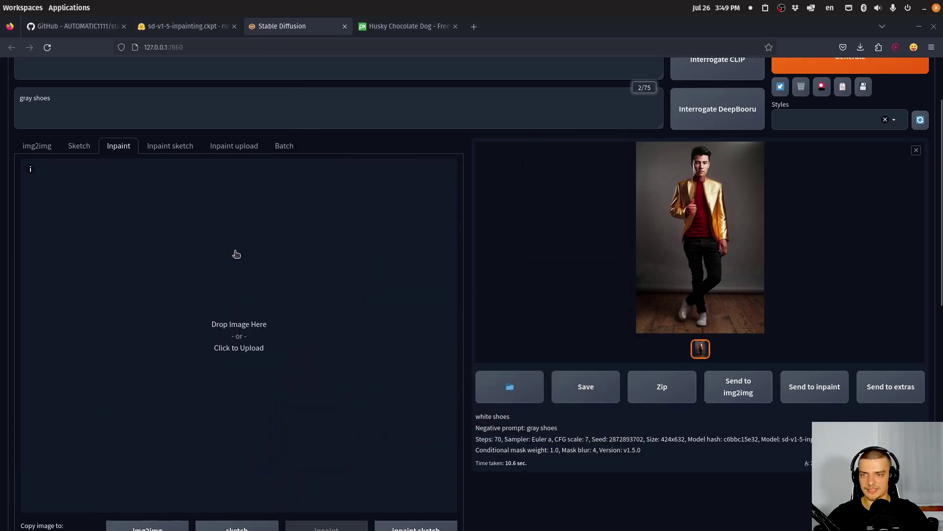
{"action": "left_click", "coordinate": [236, 253]}
{"action": "double_click", "coordinate": [326, 154]}
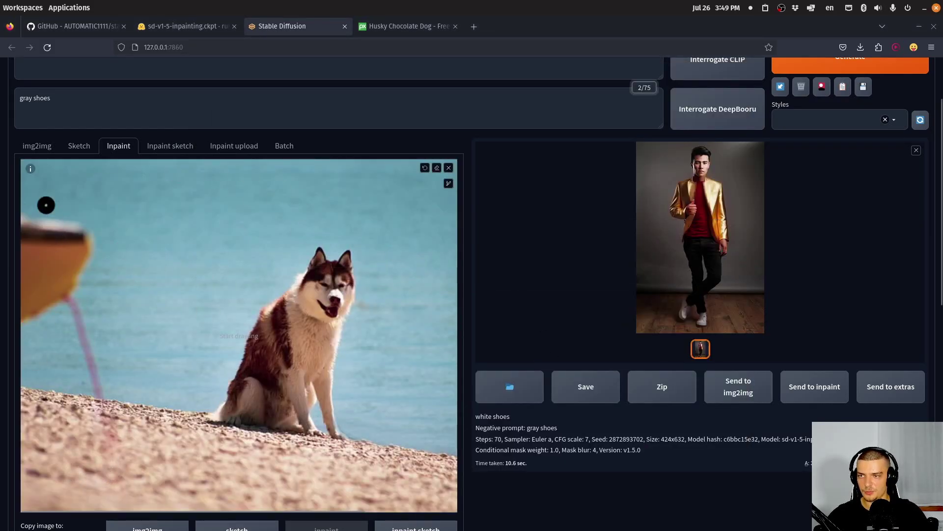
Step: Mask the yellow object beside the sea with a large brush and the pink line hanging below it with a smaller brush
{"action": "mouse_move", "coordinate": [449, 184]}
{"action": "left_click_drag", "start_coordinate": [417, 187], "coordinate": [434, 185]}
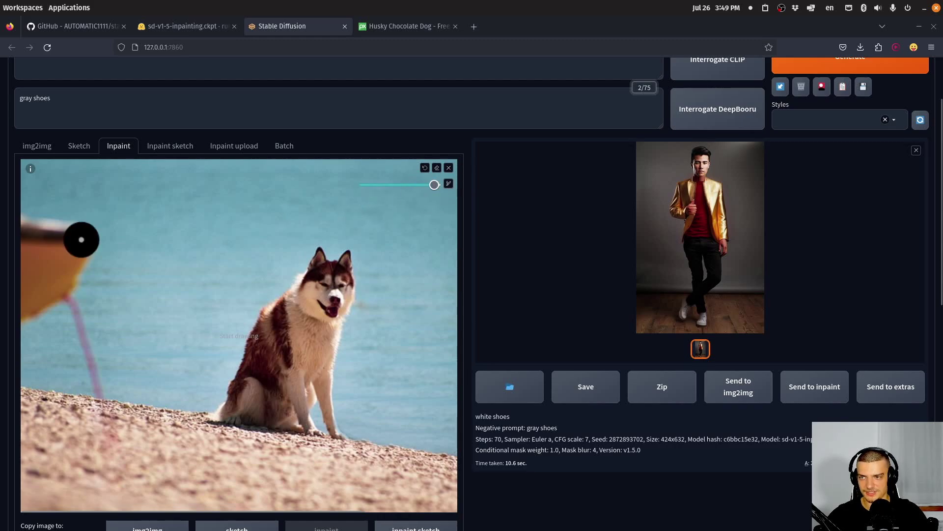
{"action": "mouse_move", "coordinate": [23, 222]}
{"action": "left_mouse_down"}
{"action": "mouse_move", "coordinate": [77, 234]}
{"action": "mouse_move", "coordinate": [78, 259]}
{"action": "mouse_move", "coordinate": [60, 290]}
{"action": "mouse_move", "coordinate": [29, 311]}
{"action": "mouse_move", "coordinate": [49, 257]}
{"action": "left_mouse_up"}
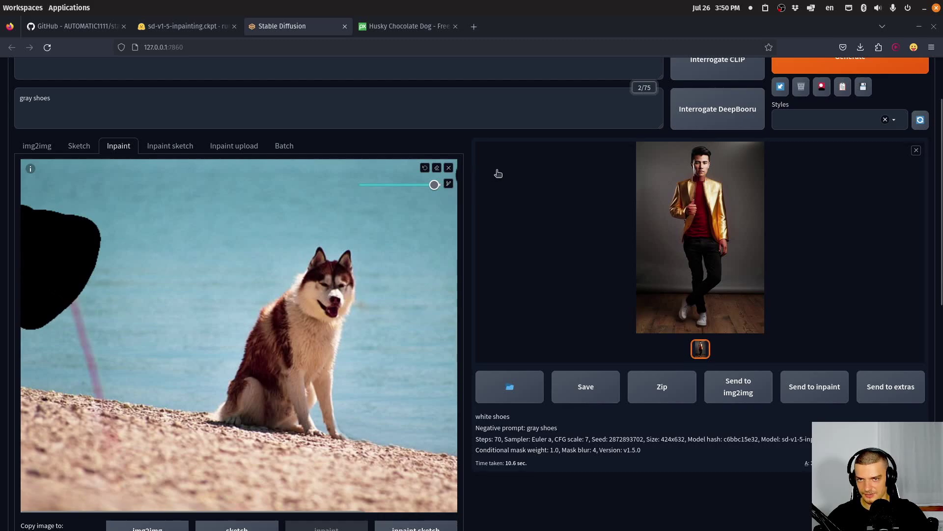
{"action": "left_click_drag", "start_coordinate": [435, 185], "coordinate": [391, 184]}
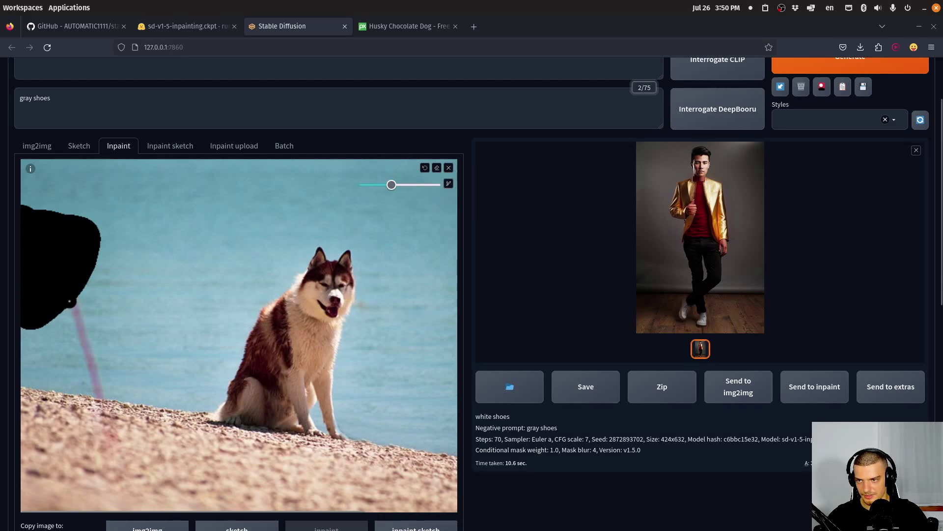
{"action": "mouse_move", "coordinate": [71, 301]}
{"action": "left_mouse_down"}
{"action": "mouse_move", "coordinate": [104, 411]}
{"action": "mouse_move", "coordinate": [109, 388]}
{"action": "mouse_move", "coordinate": [93, 354]}
{"action": "left_mouse_up"}
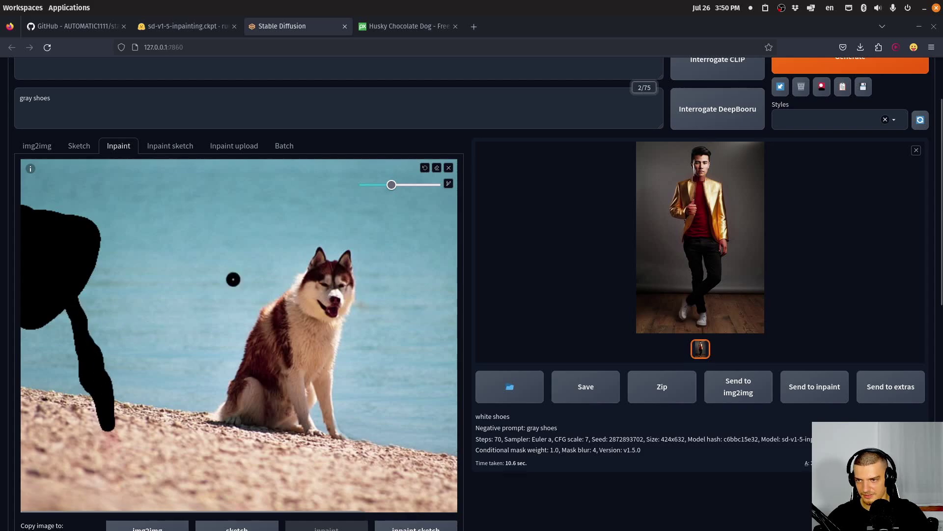
Step: Change the prompt to "dog at the beach, sea, sand" and the negative prompt to "yellow object"
{"action": "scroll", "coordinate": [95, 92], "scroll_direction": "up", "scroll_amount": 2}
{"action": "triple_click", "coordinate": [67, 139]}
{"action": "type", "text": "dog at the beach, sea, sand"}
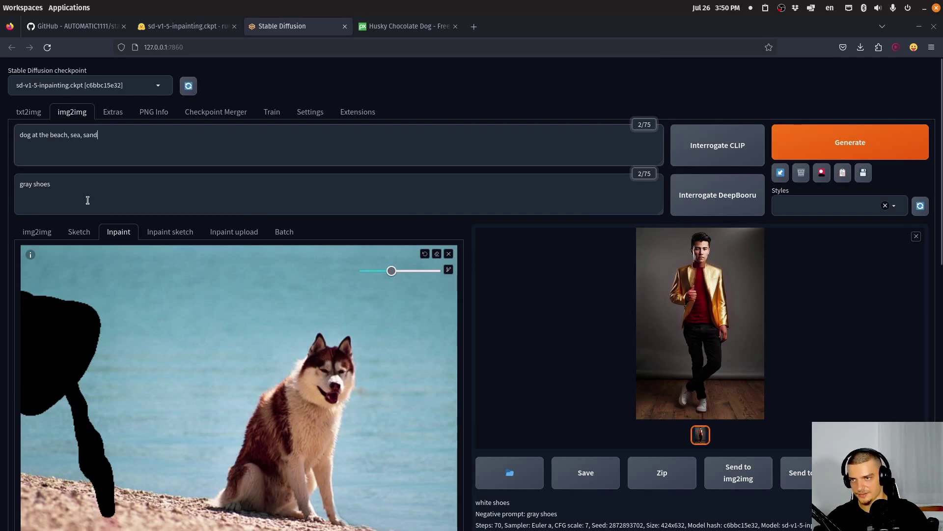
{"action": "key", "text": "Tab"}
{"action": "key", "text": "ctrl+a"}
{"action": "type", "text": "object"}
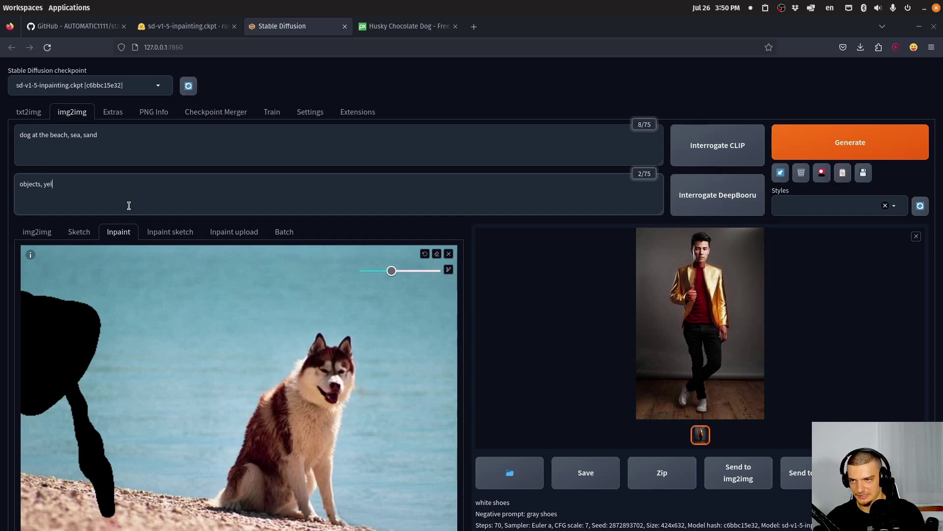
{"action": "type", "text": "s, yellow"}
{"action": "key", "text": "ctrl+a"}
{"action": "type", "text": "y"}
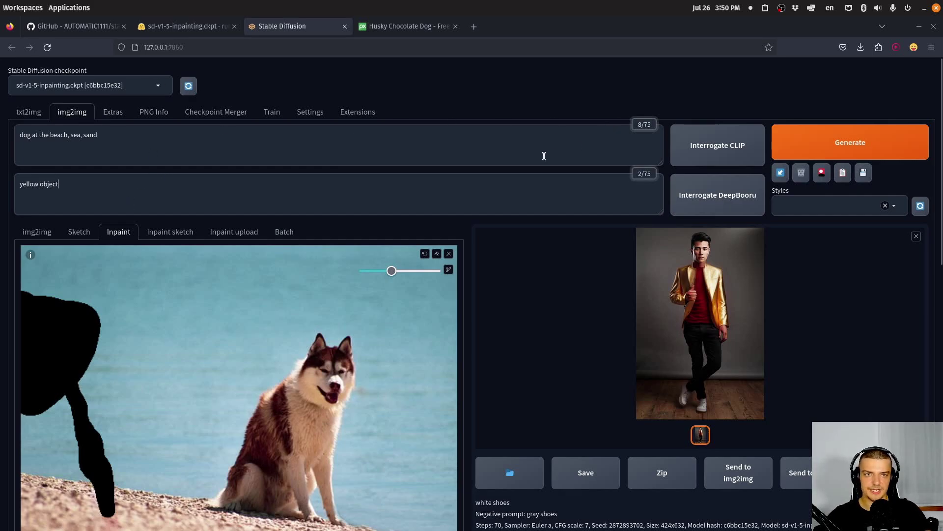
Step: Set the denoising strength to 0.8 and the sampling steps to 60
{"action": "scroll", "coordinate": [218, 257], "scroll_direction": "down", "scroll_amount": 7}
{"action": "scroll", "coordinate": [218, 258], "scroll_direction": "down", "scroll_amount": 4}
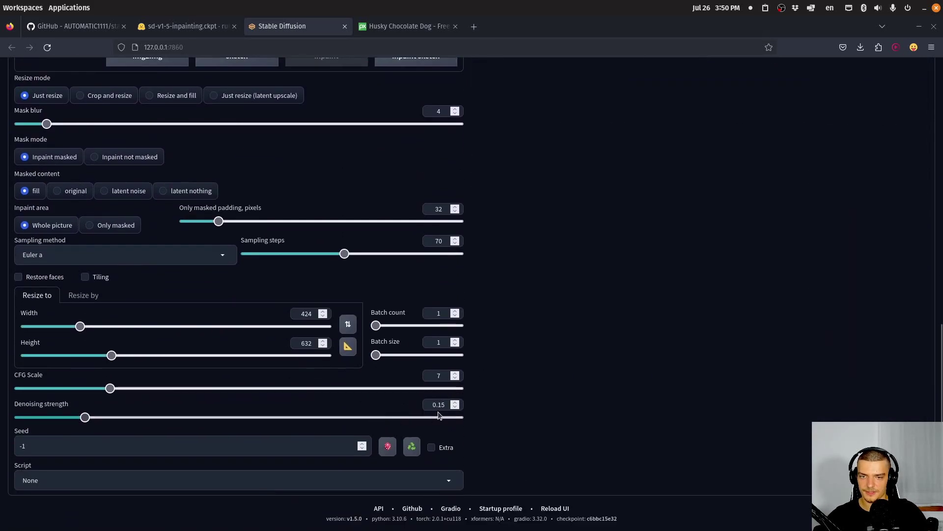
{"action": "left_click_drag", "start_coordinate": [444, 418], "coordinate": [371, 425]}
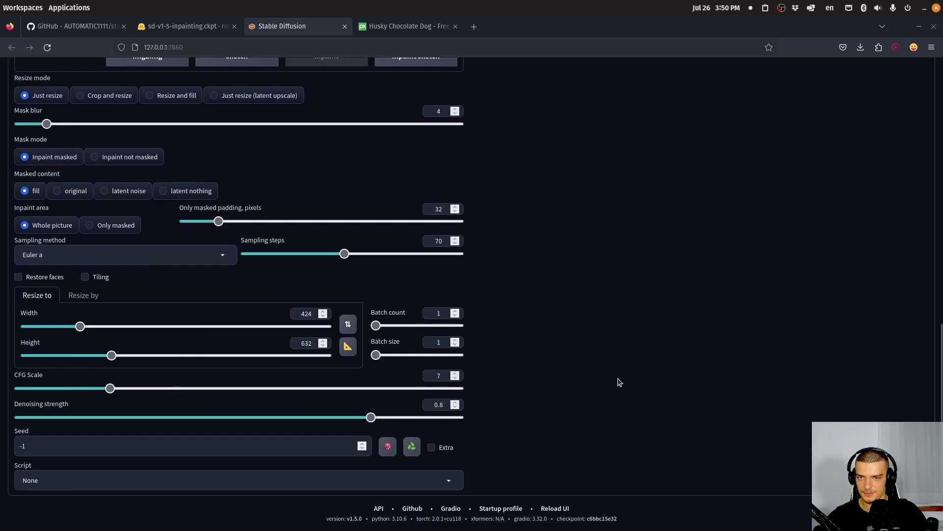
{"action": "scroll", "coordinate": [479, 339], "scroll_direction": "up", "scroll_amount": 1}
{"action": "scroll", "coordinate": [479, 338], "scroll_direction": "up", "scroll_amount": 3}
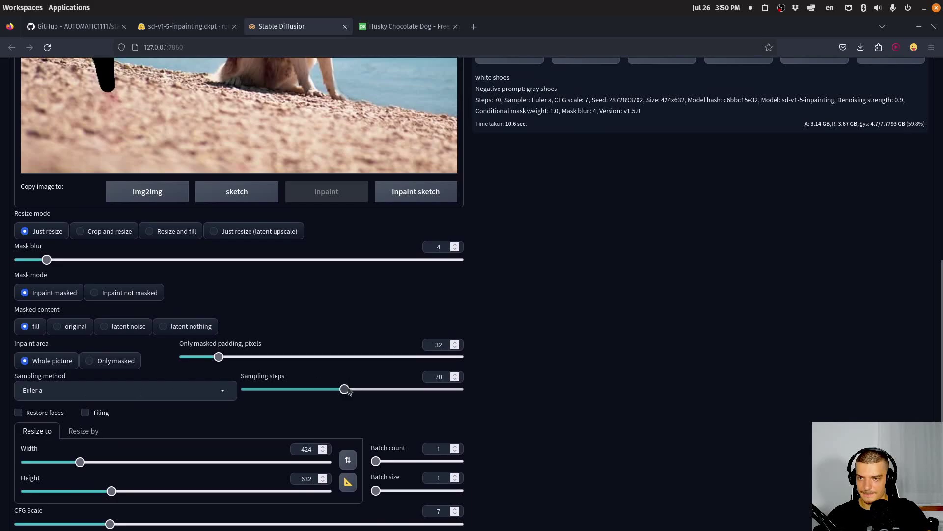
{"action": "left_click_drag", "start_coordinate": [344, 389], "coordinate": [332, 392]}
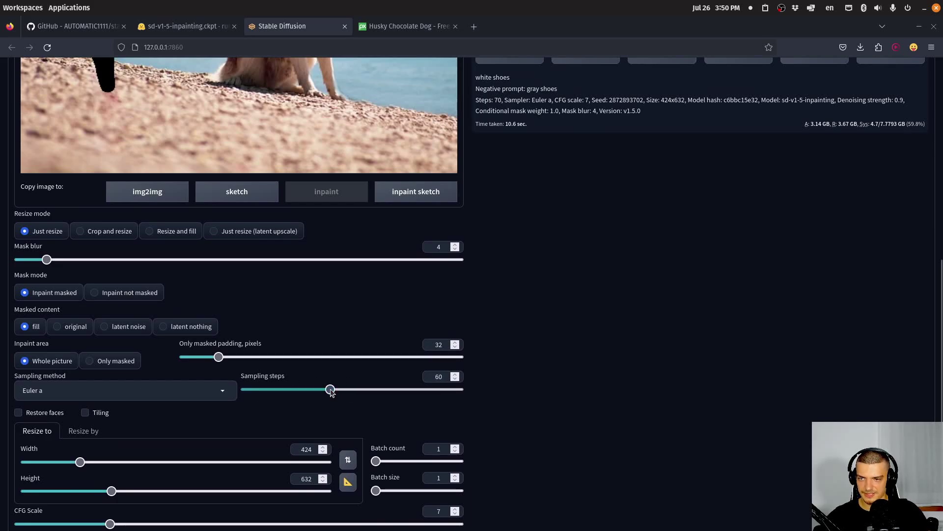
{"action": "scroll", "coordinate": [625, 347], "scroll_direction": "up", "scroll_amount": 1}
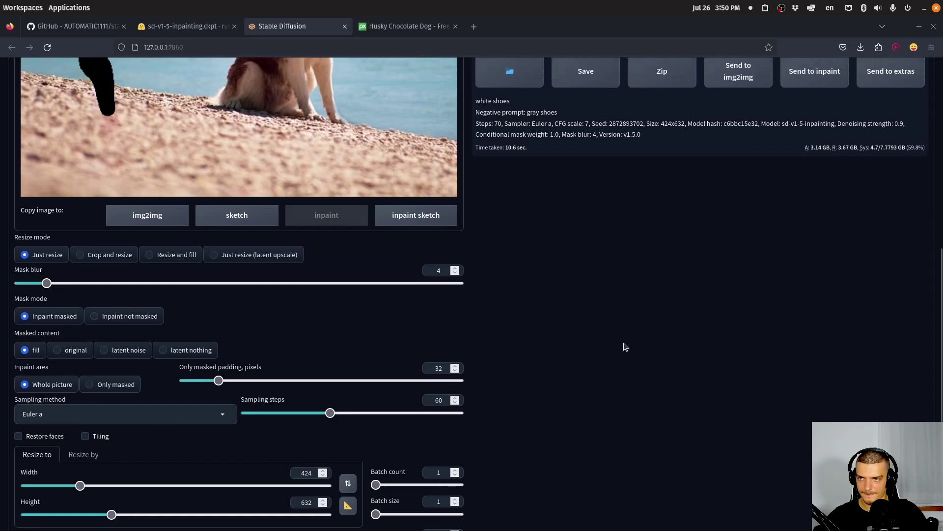
Step: Set the output size to 584 wide by 392 high and generate the husky beach image
{"action": "scroll", "coordinate": [625, 347], "scroll_direction": "up", "scroll_amount": 10}
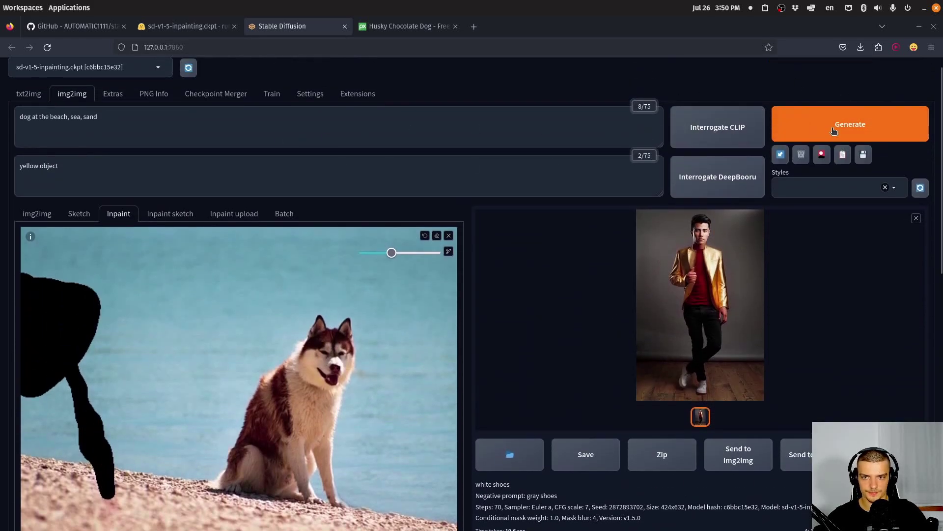
{"action": "scroll", "coordinate": [58, 396], "scroll_direction": "down", "scroll_amount": 12}
{"action": "left_click_drag", "start_coordinate": [80, 393], "coordinate": [105, 393]}
{"action": "left_click_drag", "start_coordinate": [112, 423], "coordinate": [76, 424]}
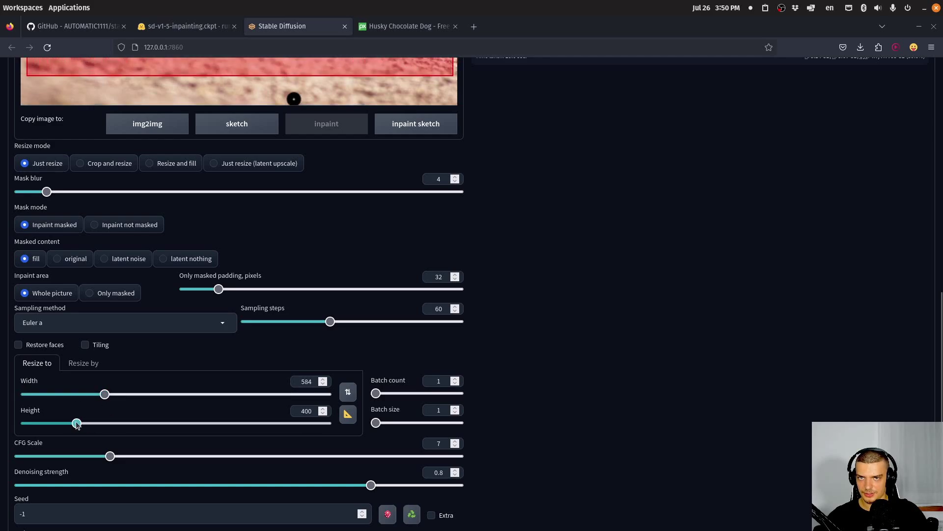
{"action": "scroll", "coordinate": [516, 406], "scroll_direction": "up", "scroll_amount": 10}
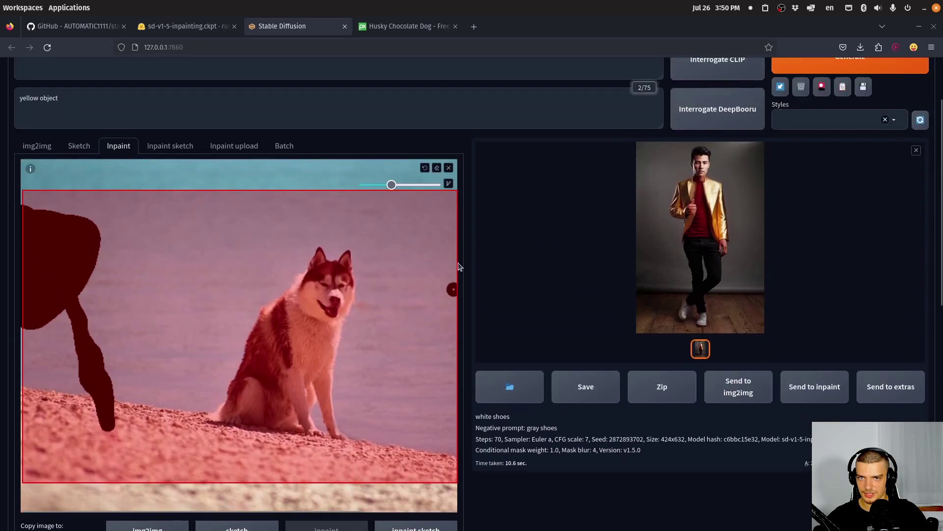
{"action": "left_click", "coordinate": [841, 71]}
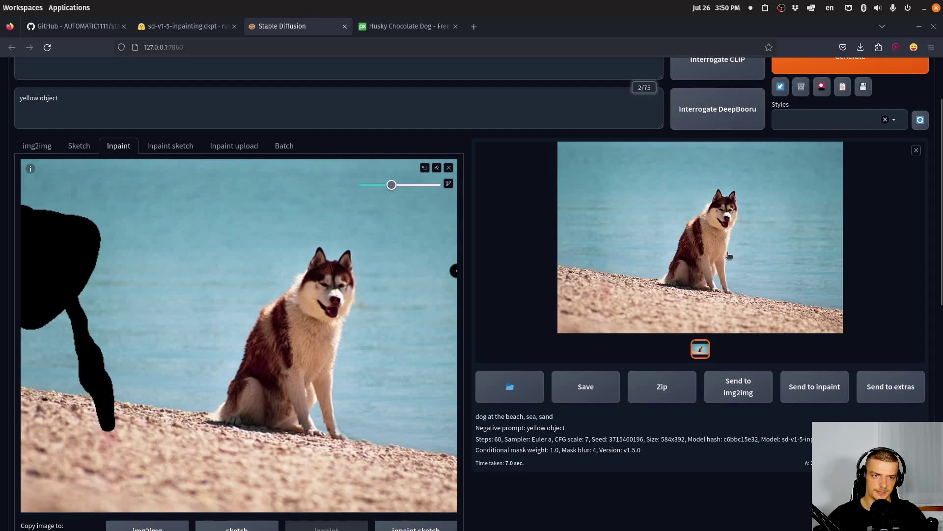
Step: Send the generated image back to inpainting and mask a large block at the shoreline beside the dog with a bigger brush
{"action": "left_click", "coordinate": [812, 385]}
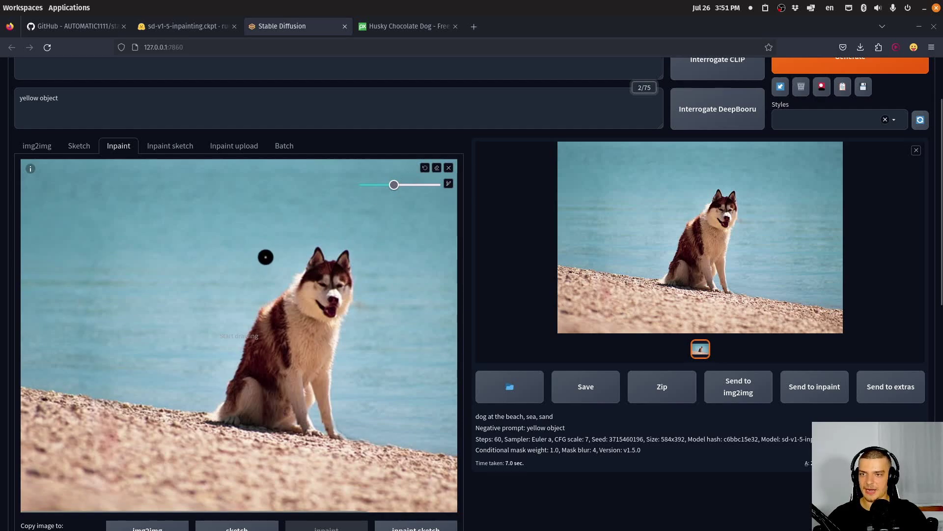
{"action": "scroll", "coordinate": [246, 256], "scroll_direction": "down", "scroll_amount": 2}
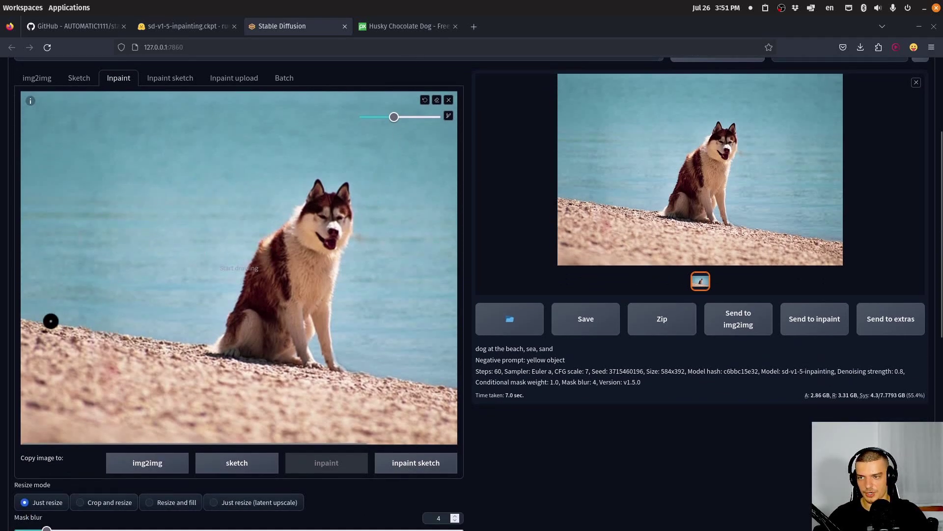
{"action": "mouse_move", "coordinate": [51, 321]}
{"action": "left_mouse_down"}
{"action": "mouse_move", "coordinate": [58, 237]}
{"action": "mouse_move", "coordinate": [185, 249]}
{"action": "mouse_move", "coordinate": [168, 338]}
{"action": "mouse_move", "coordinate": [62, 325]}
{"action": "left_mouse_up"}
{"action": "left_click_drag", "start_coordinate": [394, 117], "coordinate": [416, 117]}
{"action": "mouse_move", "coordinate": [70, 255]}
{"action": "left_mouse_down"}
{"action": "mouse_move", "coordinate": [162, 264]}
{"action": "mouse_move", "coordinate": [161, 297]}
{"action": "mouse_move", "coordinate": [156, 318]}
{"action": "mouse_move", "coordinate": [141, 323]}
{"action": "mouse_move", "coordinate": [61, 312]}
{"action": "mouse_move", "coordinate": [66, 271]}
{"action": "mouse_move", "coordinate": [87, 283]}
{"action": "mouse_move", "coordinate": [82, 306]}
{"action": "mouse_move", "coordinate": [134, 282]}
{"action": "left_mouse_up"}
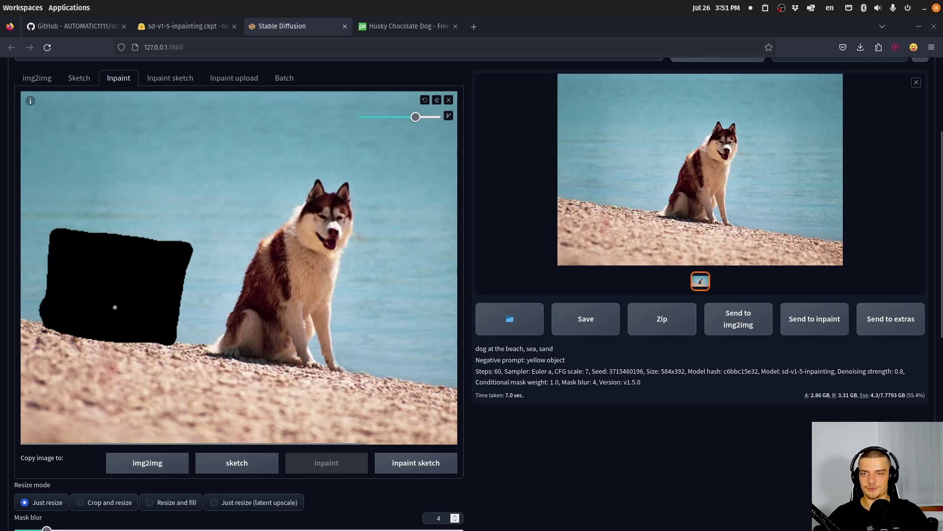
Step: Raise the denoising strength to 1 and the sampling steps to 80
{"action": "scroll", "coordinate": [126, 305], "scroll_direction": "down", "scroll_amount": 8}
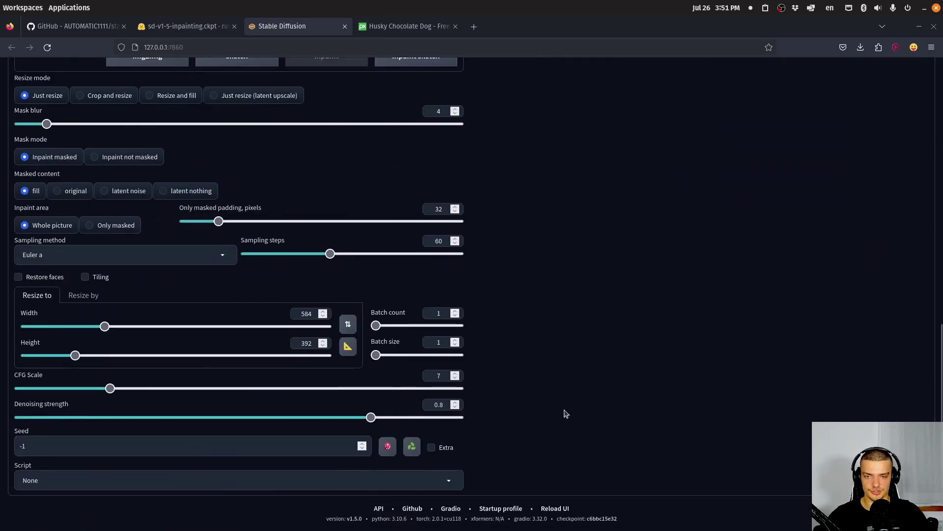
{"action": "left_click_drag", "start_coordinate": [374, 417], "coordinate": [516, 423]}
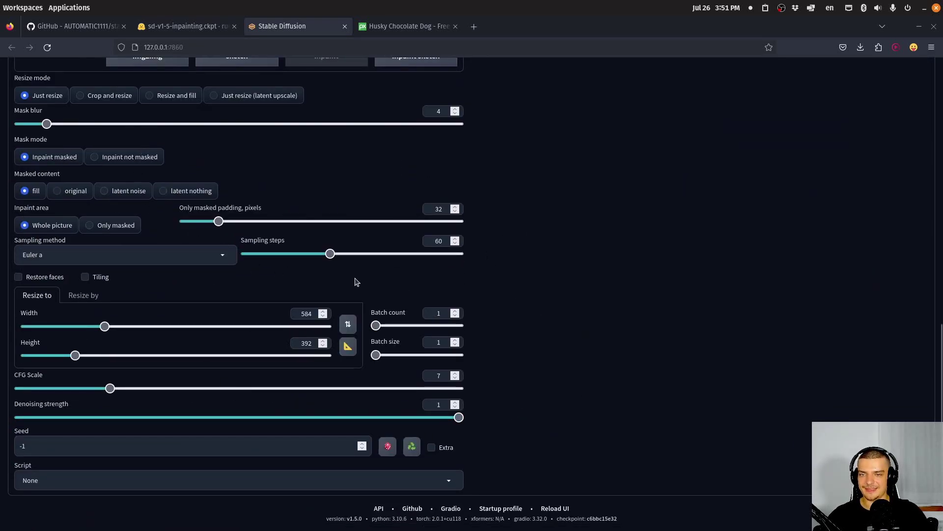
{"action": "left_click_drag", "start_coordinate": [330, 254], "coordinate": [357, 256]}
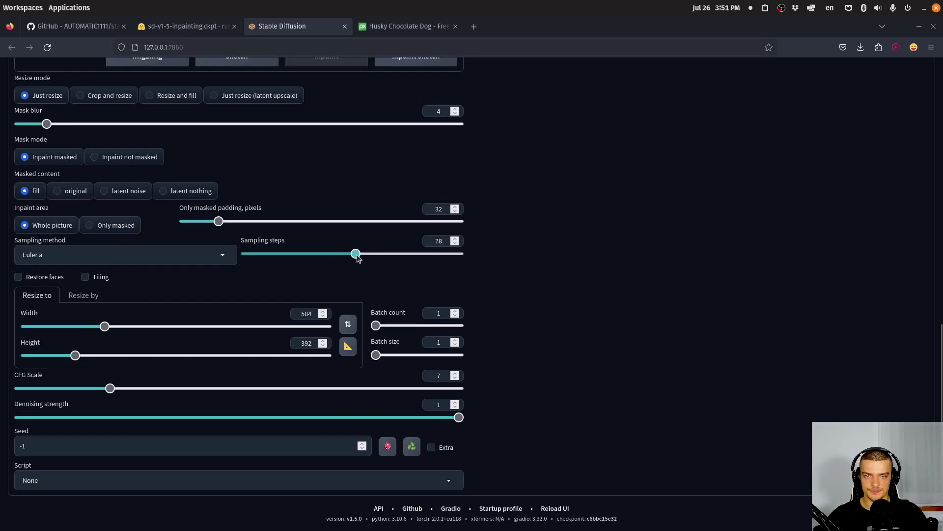
Step: Change the prompt to "treasure chest" and the negative prompt to "sea"
{"action": "scroll", "coordinate": [359, 258], "scroll_direction": "up", "scroll_amount": 15}
{"action": "left_click", "coordinate": [148, 151]}
{"action": "key", "text": "ctrl+a"}
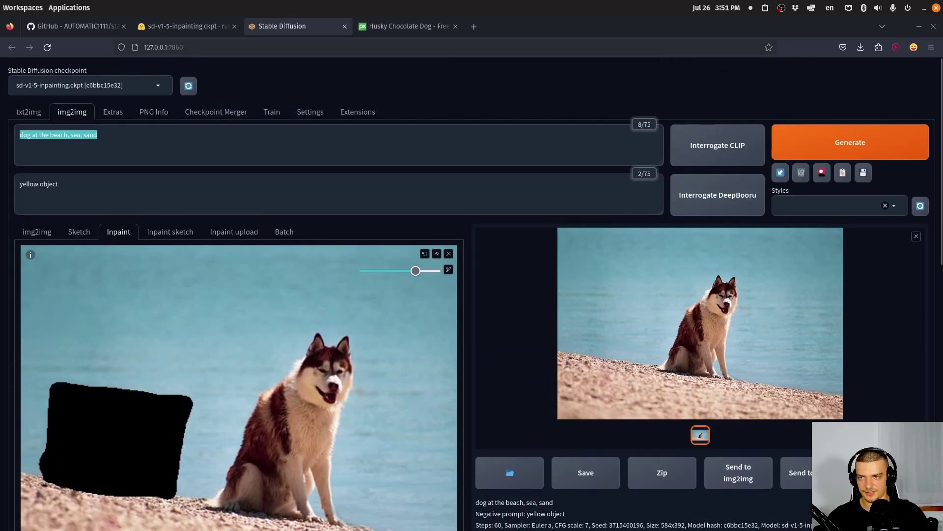
{"action": "type", "text": "treasure"}
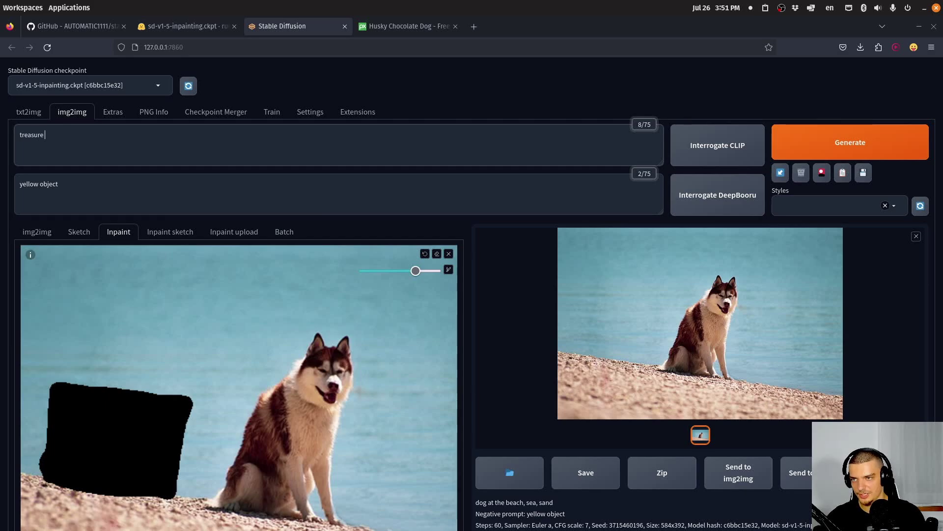
{"action": "type", "text": " chest"}
{"action": "left_click", "coordinate": [59, 184]}
{"action": "key", "text": "ctrl+a"}
{"action": "type", "text": "sea"}
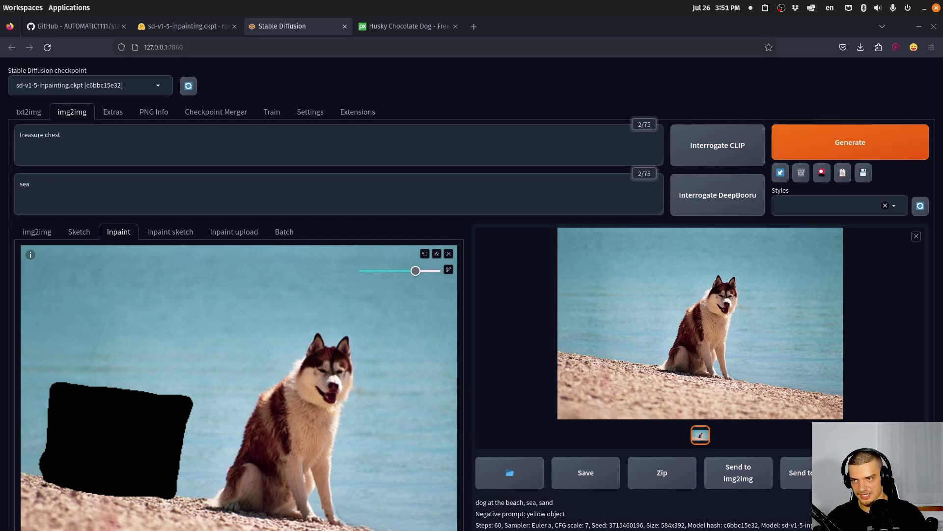
Step: Generate the treasure chest inpainting and run it a second time with the same settings
{"action": "left_click", "coordinate": [870, 142]}
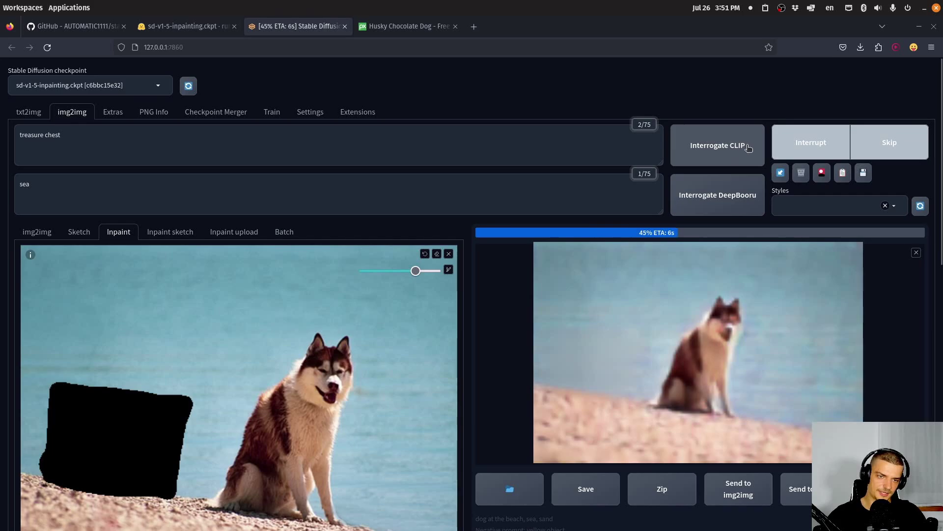
{"action": "left_click", "coordinate": [882, 148]}
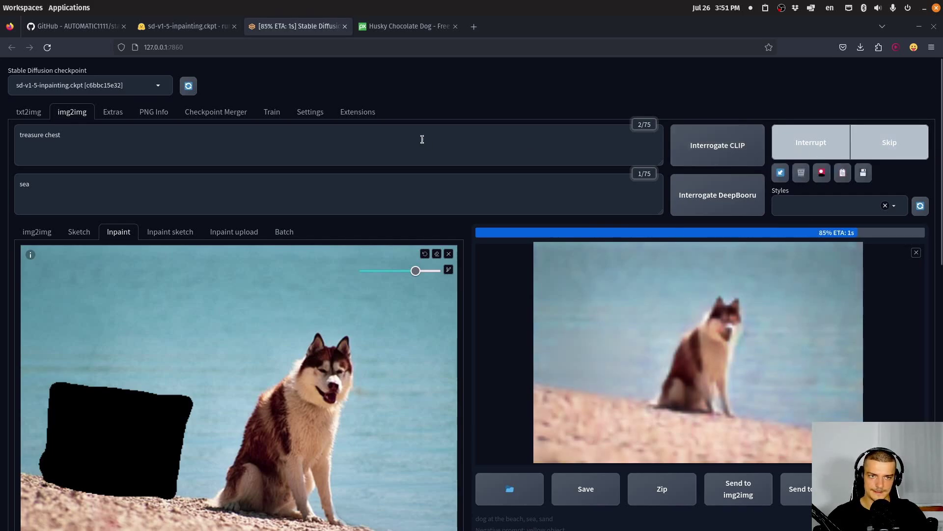
{"action": "left_click", "coordinate": [875, 143]}
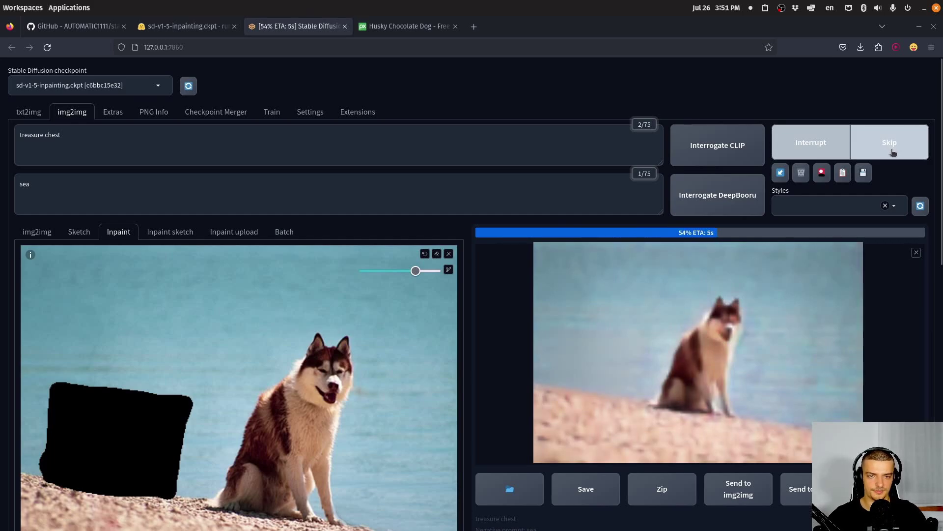
Step: Try a CFG scale of 18, generating the treasure chest image and regenerating it after skipping the first run
{"action": "scroll", "coordinate": [497, 210], "scroll_direction": "down", "scroll_amount": 10}
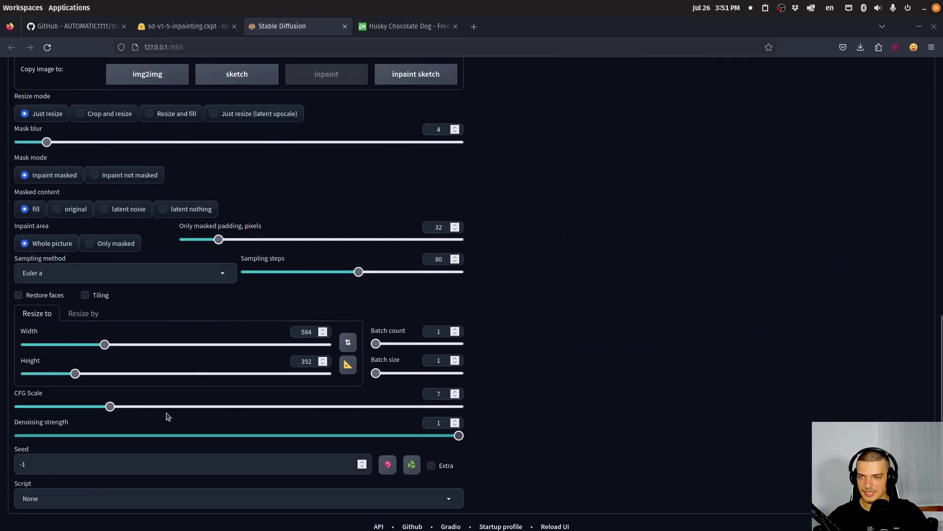
{"action": "left_click_drag", "start_coordinate": [168, 408], "coordinate": [274, 407]}
{"action": "scroll", "coordinate": [777, 309], "scroll_direction": "up", "scroll_amount": 10}
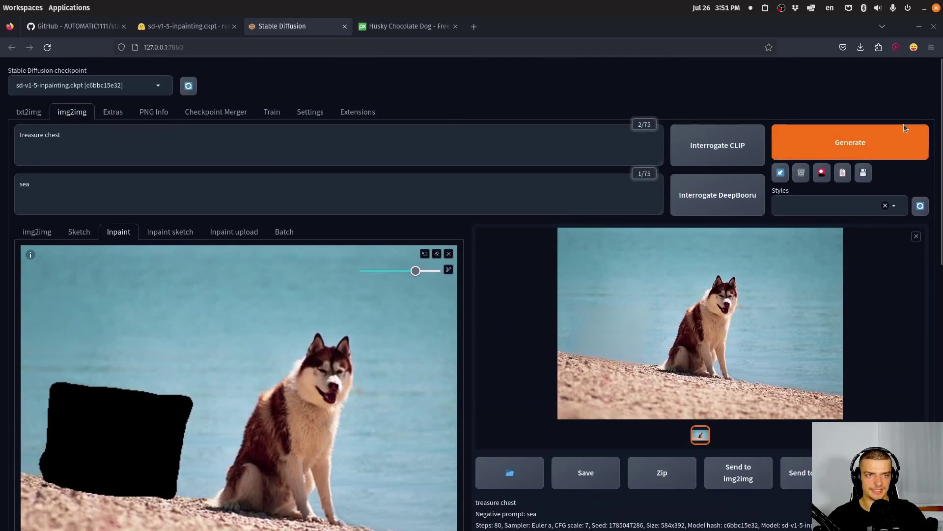
{"action": "left_click", "coordinate": [889, 142]}
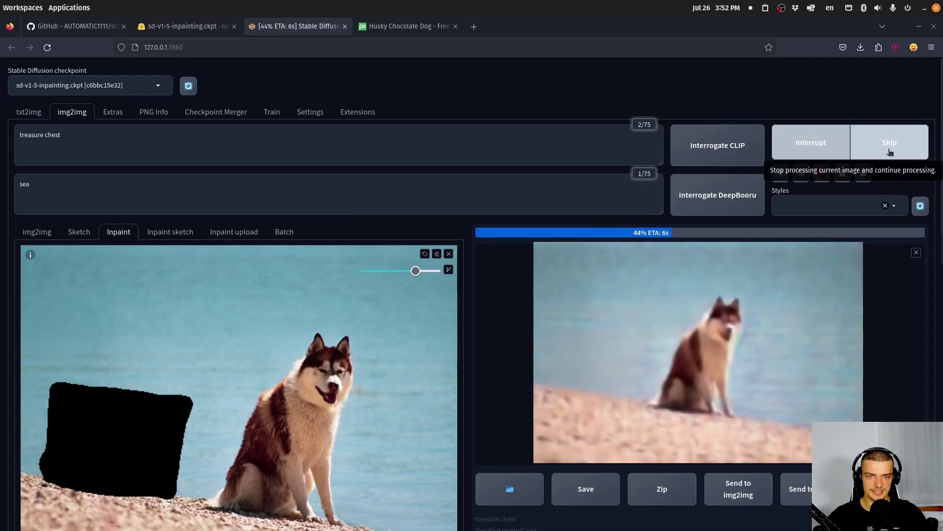
{"action": "left_click", "coordinate": [890, 152]}
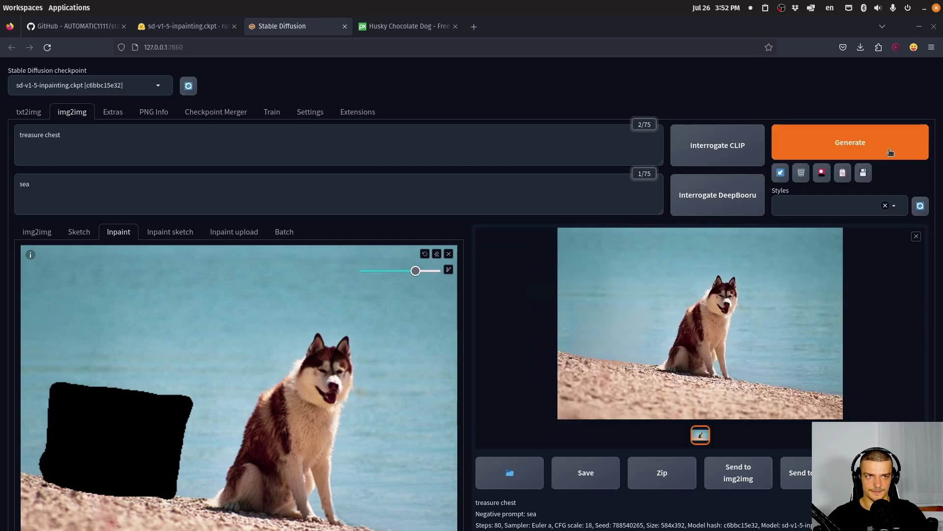
{"action": "left_click", "coordinate": [891, 152]}
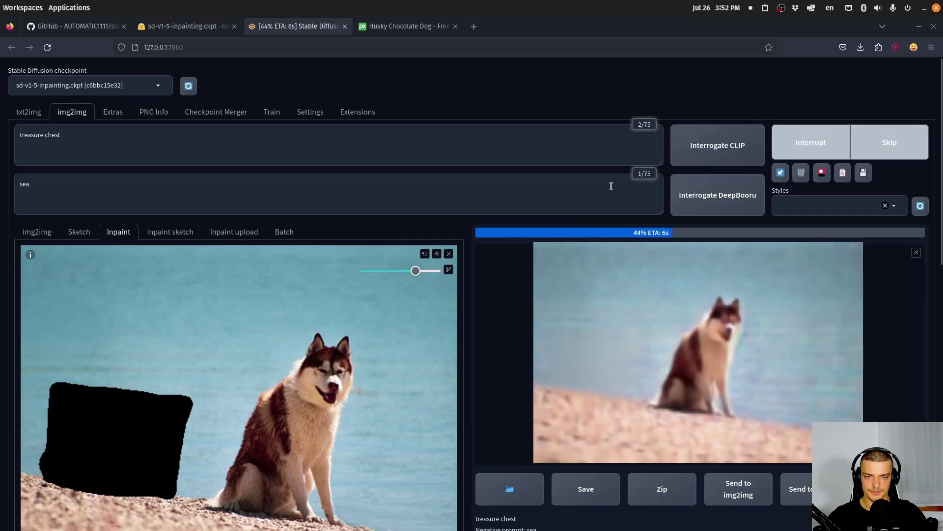
Step: Set the CFG scale to 7, start generating the treasure chest image and skip the run early
{"action": "scroll", "coordinate": [612, 184], "scroll_direction": "down", "scroll_amount": 8}
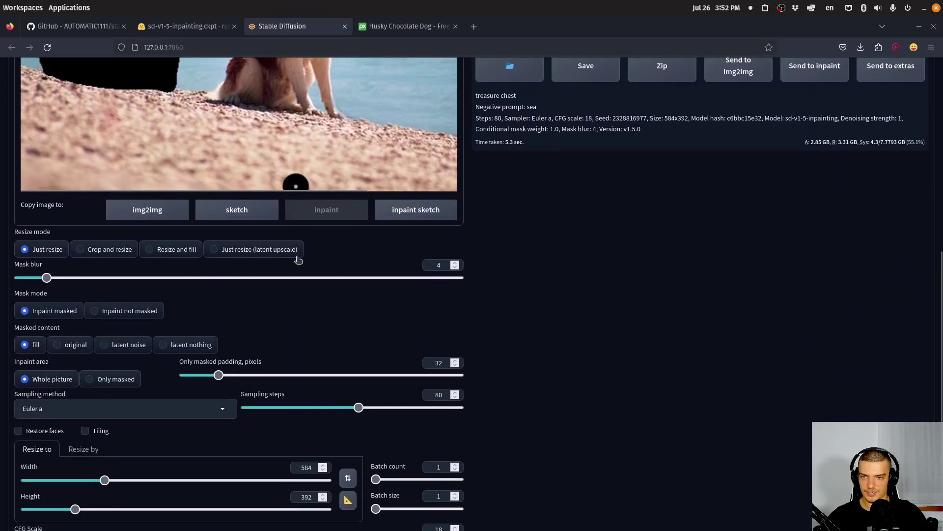
{"action": "scroll", "coordinate": [322, 381], "scroll_direction": "down", "scroll_amount": 3}
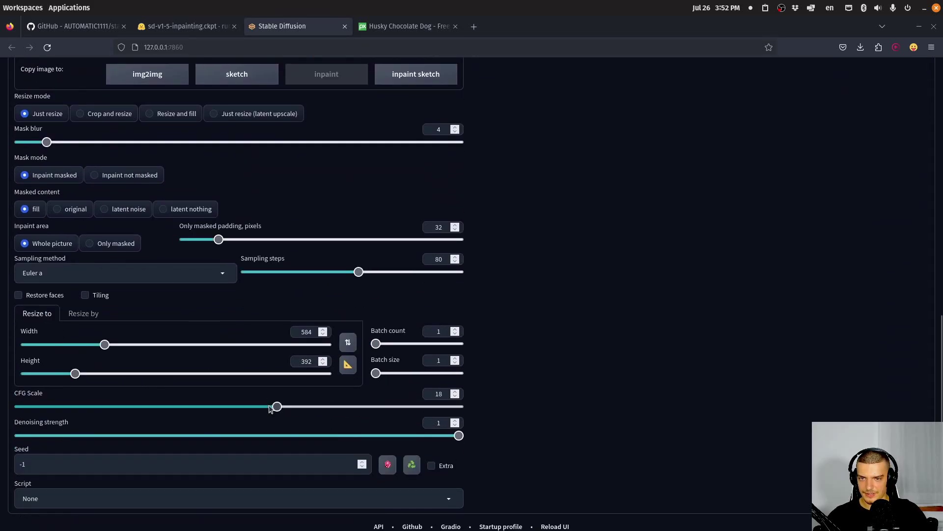
{"action": "left_click_drag", "start_coordinate": [275, 407], "coordinate": [132, 406]}
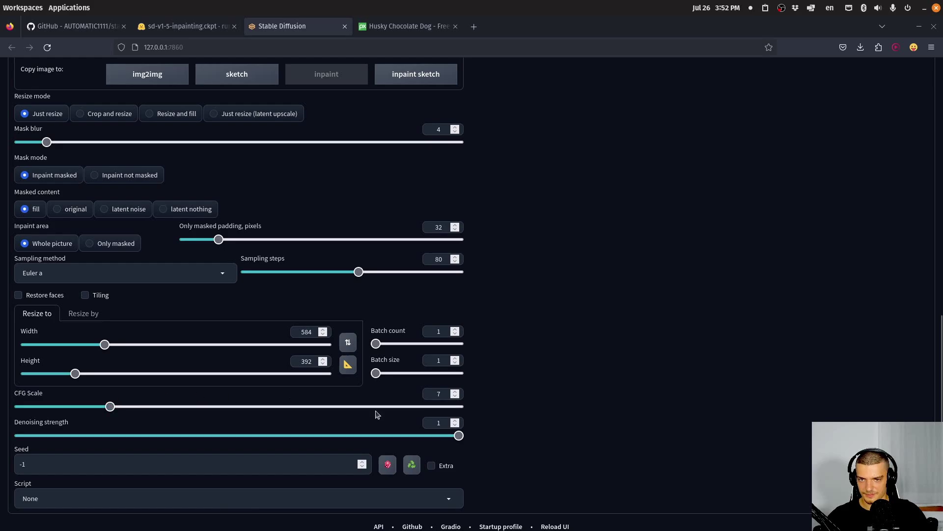
{"action": "scroll", "coordinate": [434, 396], "scroll_direction": "up", "scroll_amount": 5}
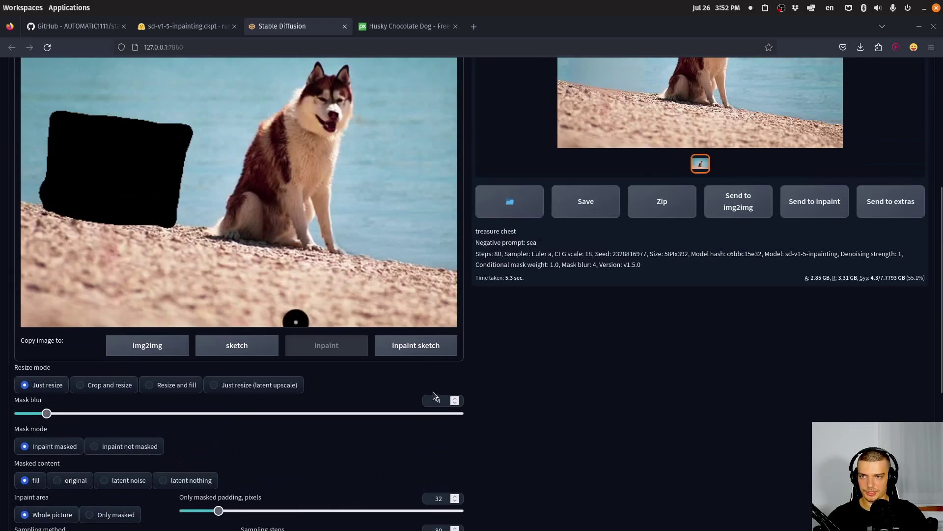
{"action": "scroll", "coordinate": [508, 450], "scroll_direction": "up", "scroll_amount": 5}
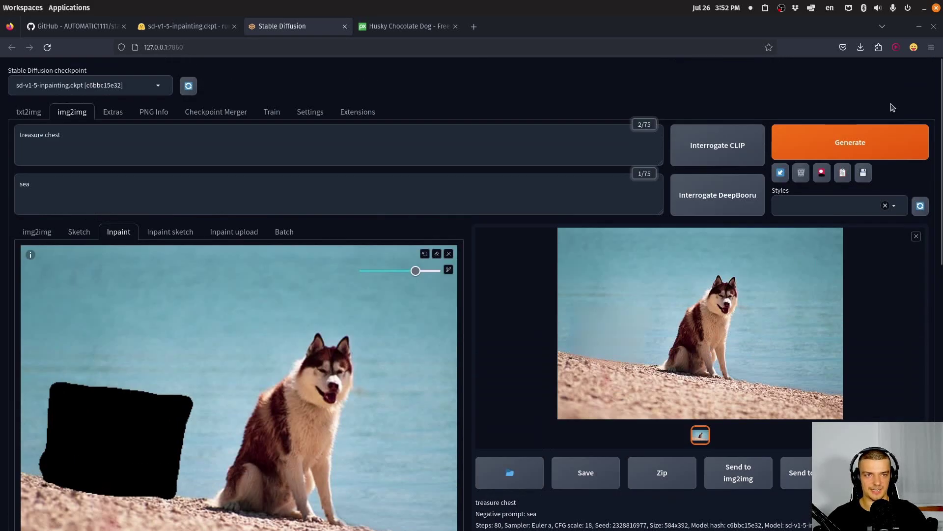
{"action": "left_click", "coordinate": [872, 125]}
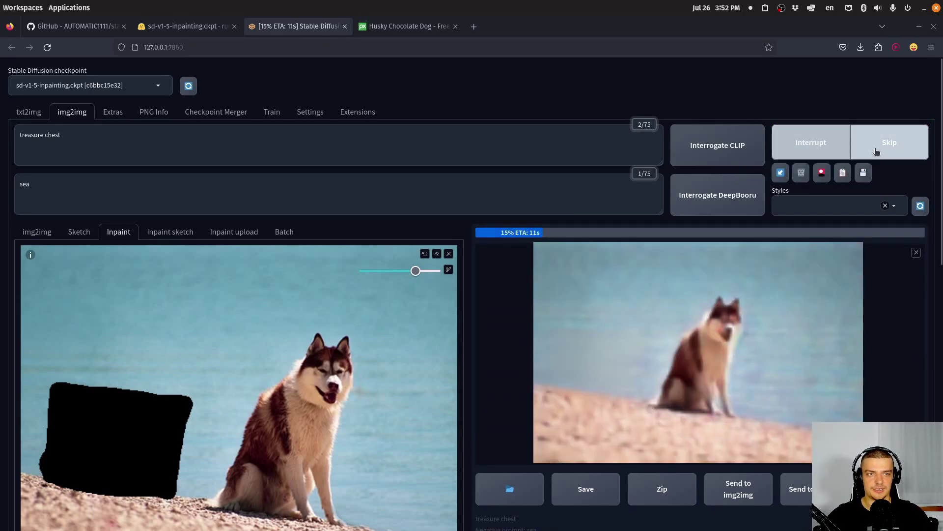
{"action": "left_click", "coordinate": [876, 151]}
Step: Enlarge the mask beside the dog on all sides and generate the treasure chest image
{"action": "scroll", "coordinate": [354, 305], "scroll_direction": "down", "scroll_amount": 8}
{"action": "scroll", "coordinate": [354, 304], "scroll_direction": "up", "scroll_amount": 5}
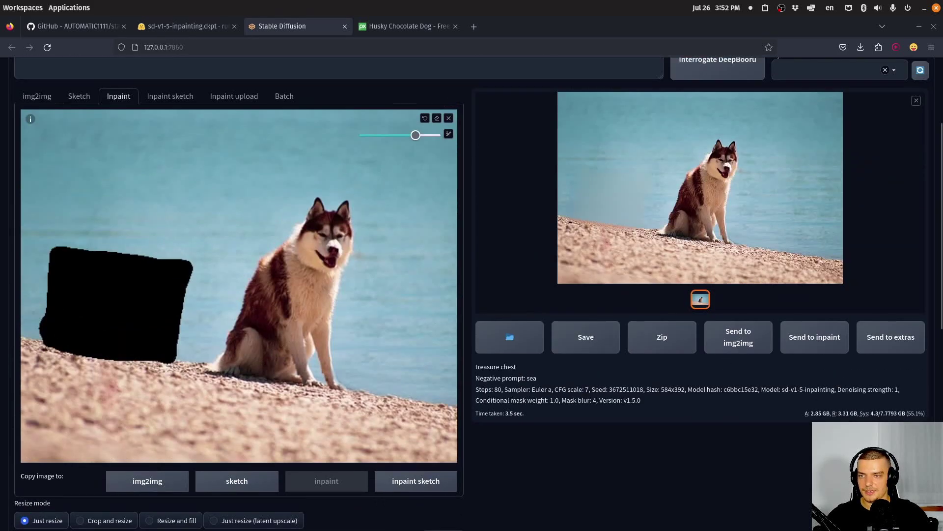
{"action": "mouse_move", "coordinate": [46, 295]}
{"action": "left_mouse_down"}
{"action": "mouse_move", "coordinate": [52, 261]}
{"action": "mouse_move", "coordinate": [36, 295]}
{"action": "mouse_move", "coordinate": [41, 358]}
{"action": "mouse_move", "coordinate": [154, 366]}
{"action": "mouse_move", "coordinate": [181, 352]}
{"action": "mouse_move", "coordinate": [196, 270]}
{"action": "mouse_move", "coordinate": [169, 253]}
{"action": "mouse_move", "coordinate": [83, 260]}
{"action": "left_mouse_up"}
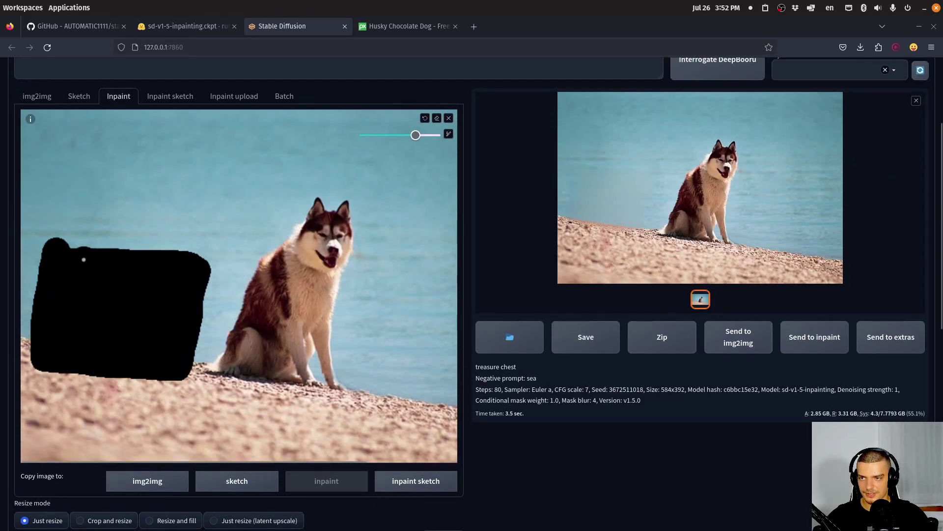
{"action": "scroll", "coordinate": [687, 158], "scroll_direction": "up", "scroll_amount": 3}
{"action": "left_click", "coordinate": [874, 142]}
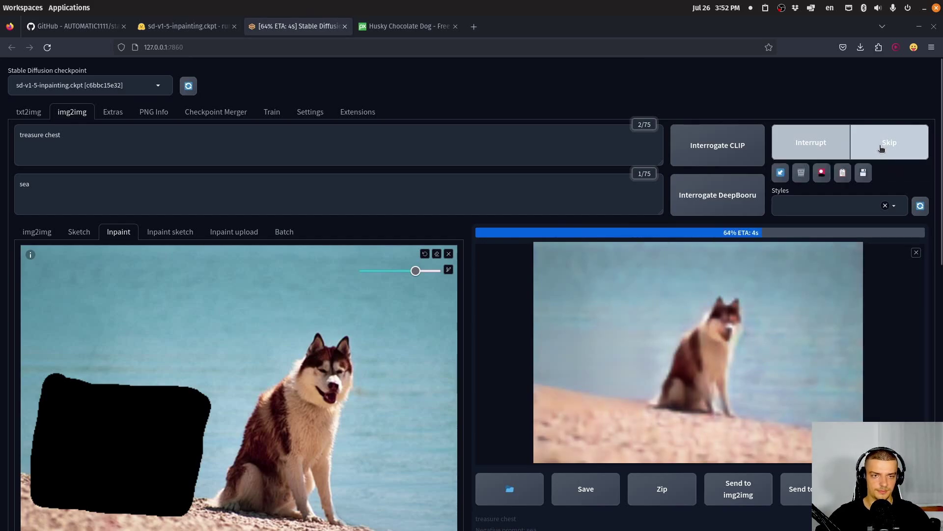
Step: Skip the running generation and regenerate the treasure chest image with the enlarged mask, repeating this once more
{"action": "left_click", "coordinate": [868, 149]}
{"action": "left_click", "coordinate": [870, 151]}
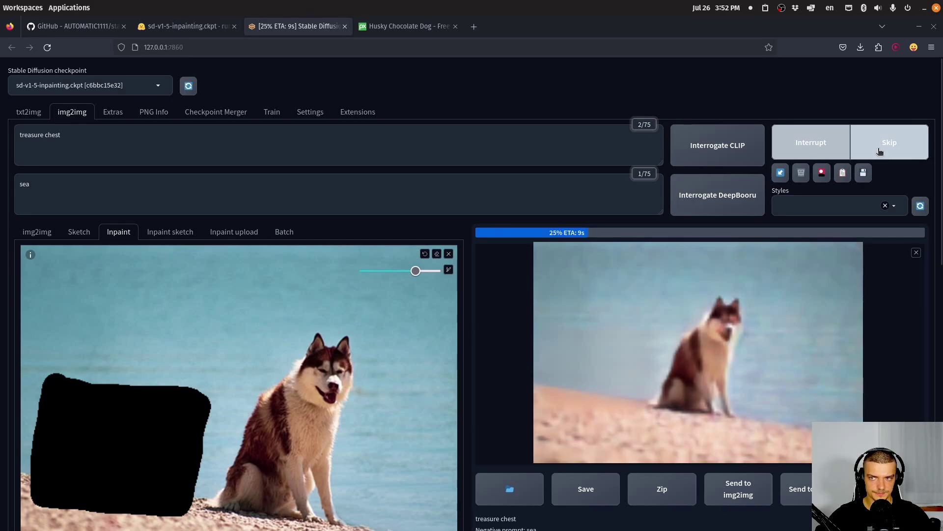
{"action": "left_click", "coordinate": [880, 149]}
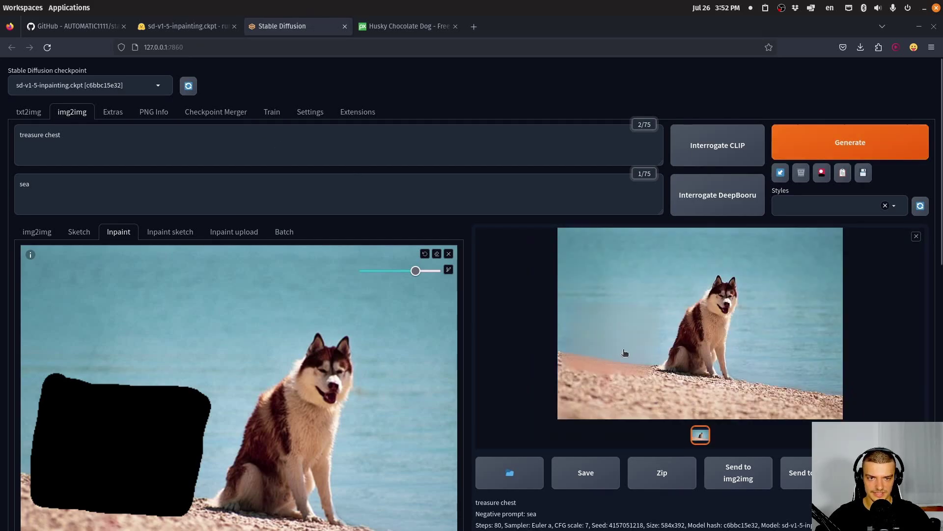
{"action": "key", "text": "ctrl+Return"}
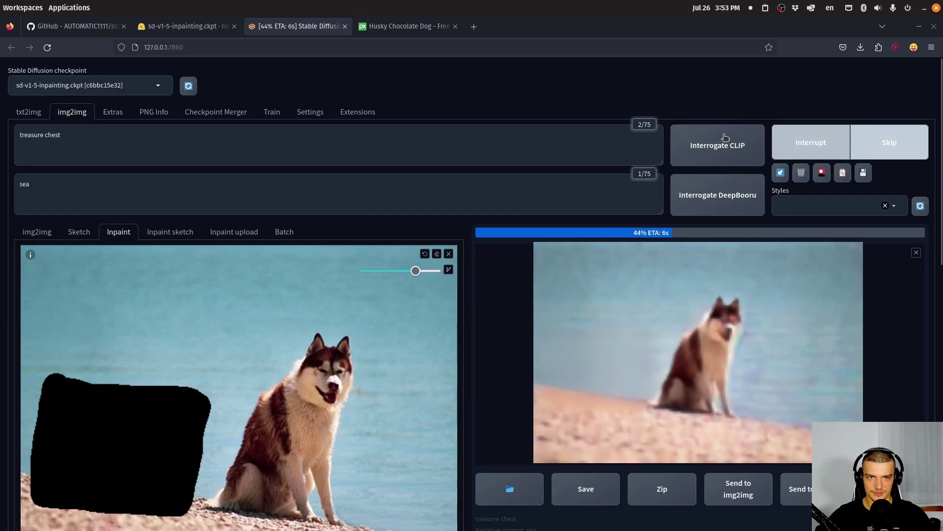
Step: Extend the prompt to "treasure chest, chest, treasure, wooden box" and the negative prompt to "sea, water, sand"
{"action": "left_click", "coordinate": [169, 144]}
{"action": "type", "text": ","}
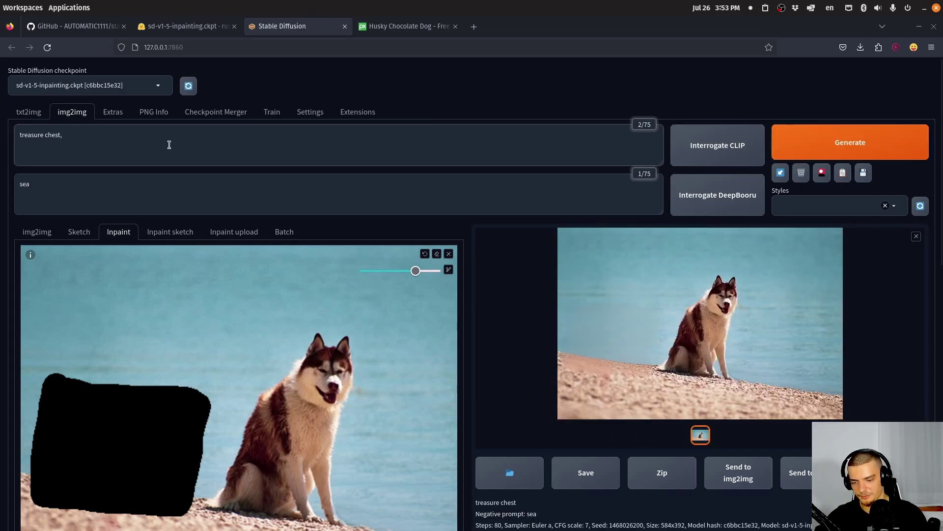
{"action": "type", "text": " chest, chest,"}
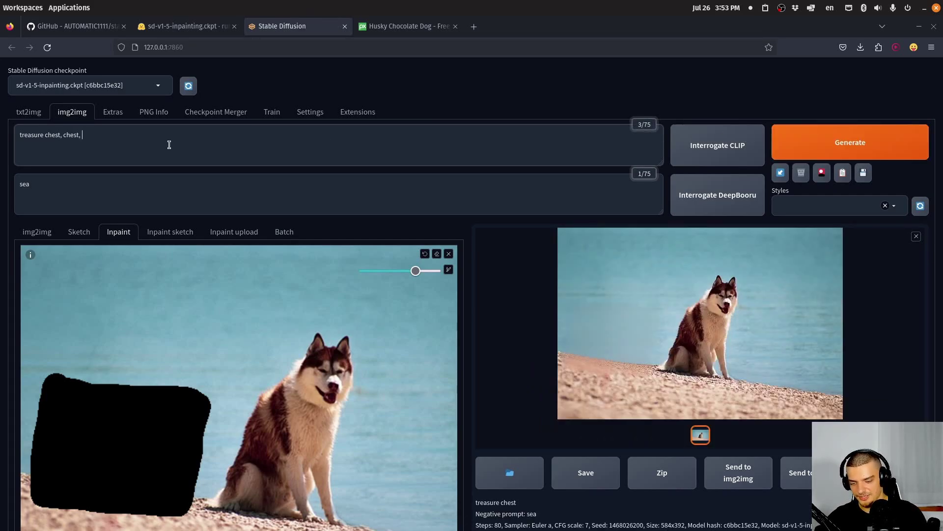
{"action": "type", "text": "treasure, woo"}
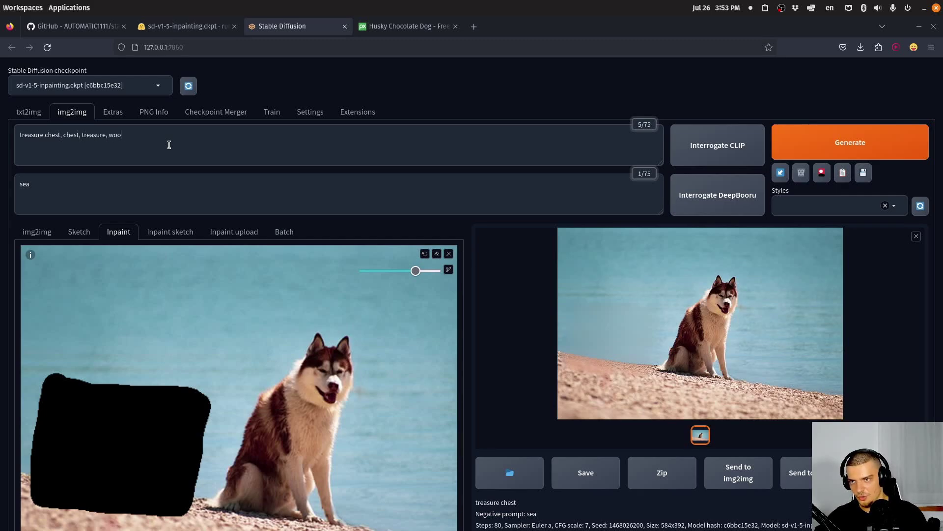
{"action": "type", "text": "den box"}
{"action": "left_click", "coordinate": [180, 185]}
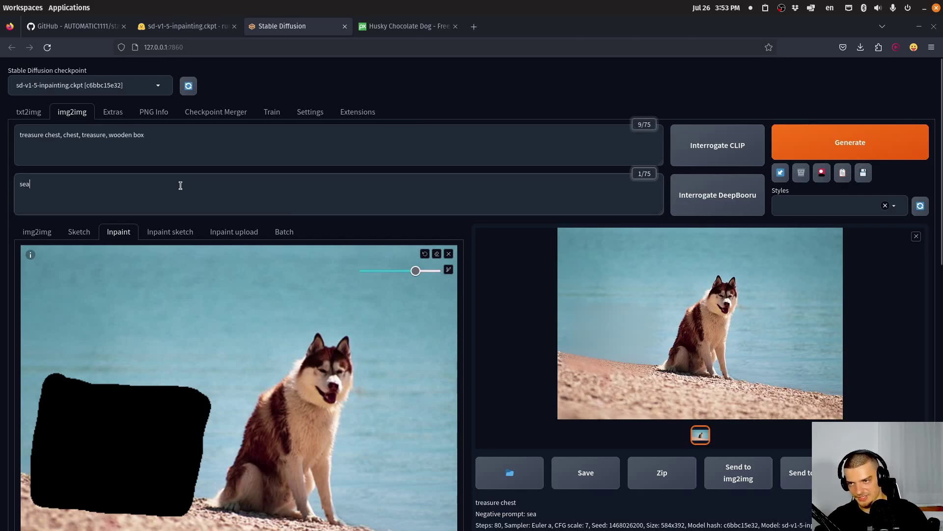
{"action": "type", "text": ", water, sand"}
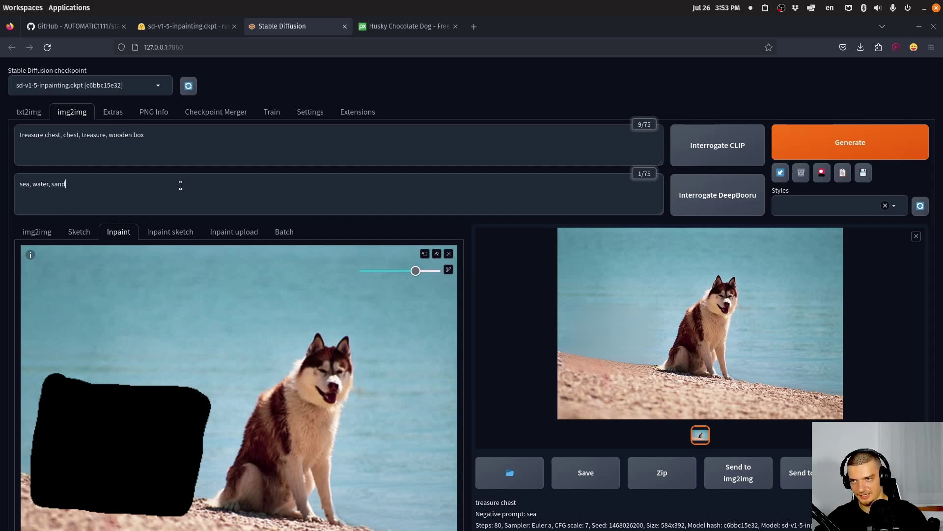
Step: Start generating the image with the extended prompts and skip the run early
{"action": "left_click", "coordinate": [836, 142]}
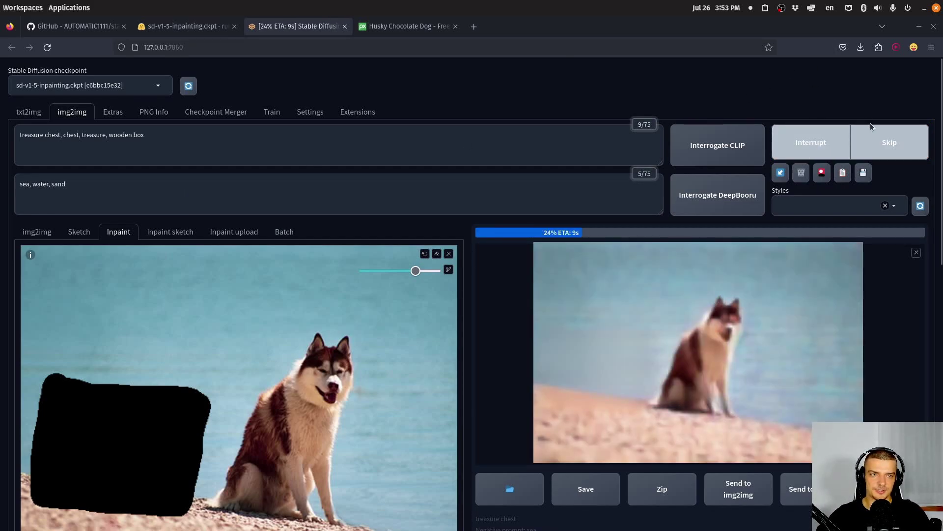
{"action": "left_click", "coordinate": [864, 147]}
{"action": "left_click", "coordinate": [865, 148]}
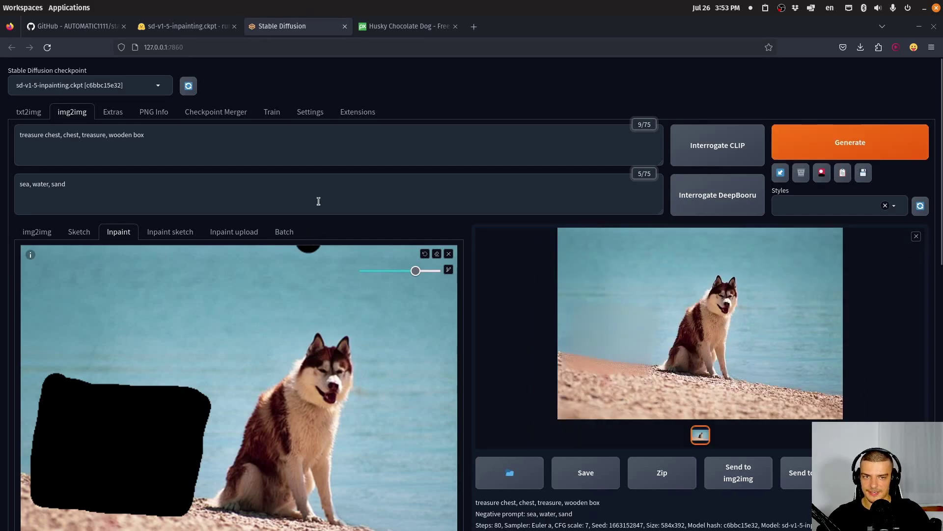
Step: Switch to Inpaint sketch and load dog.jpg from the Desktop as its source image
{"action": "left_click", "coordinate": [163, 232]}
{"action": "scroll", "coordinate": [349, 202], "scroll_direction": "down", "scroll_amount": 4}
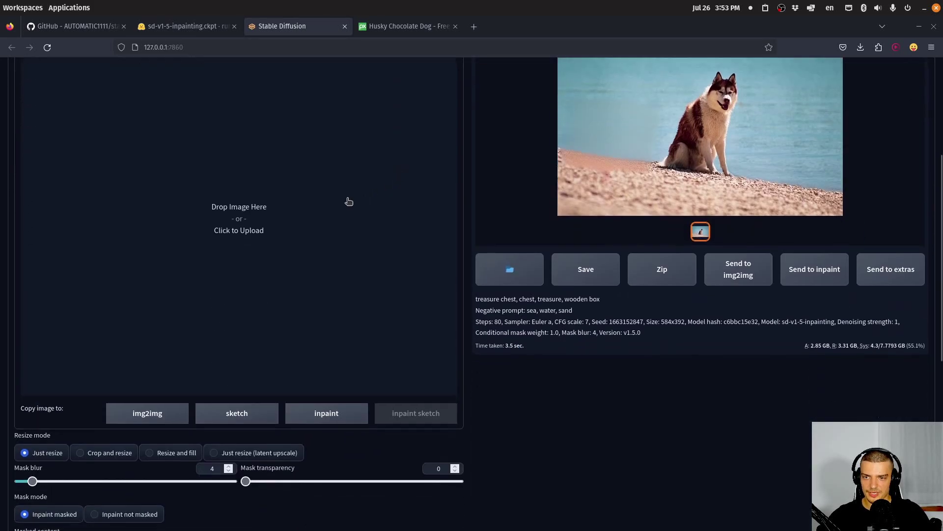
{"action": "left_click", "coordinate": [248, 195]}
{"action": "double_click", "coordinate": [323, 149]}
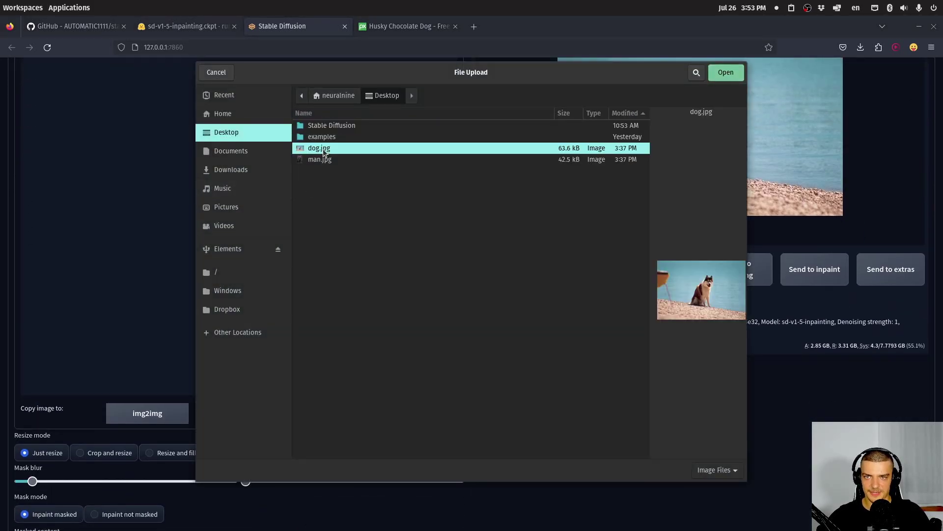
{"action": "scroll", "coordinate": [364, 294], "scroll_direction": "up", "scroll_amount": 3}
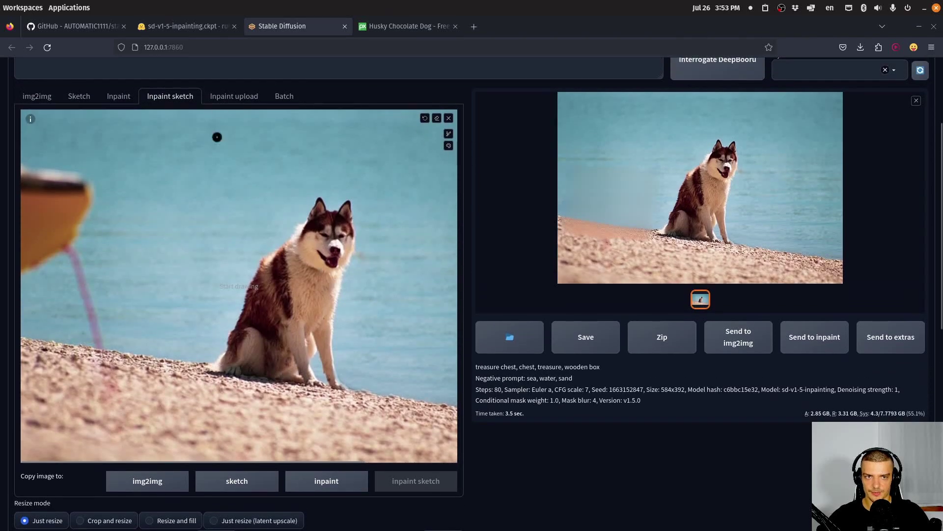
{"action": "scroll", "coordinate": [367, 368], "scroll_direction": "up", "scroll_amount": 3}
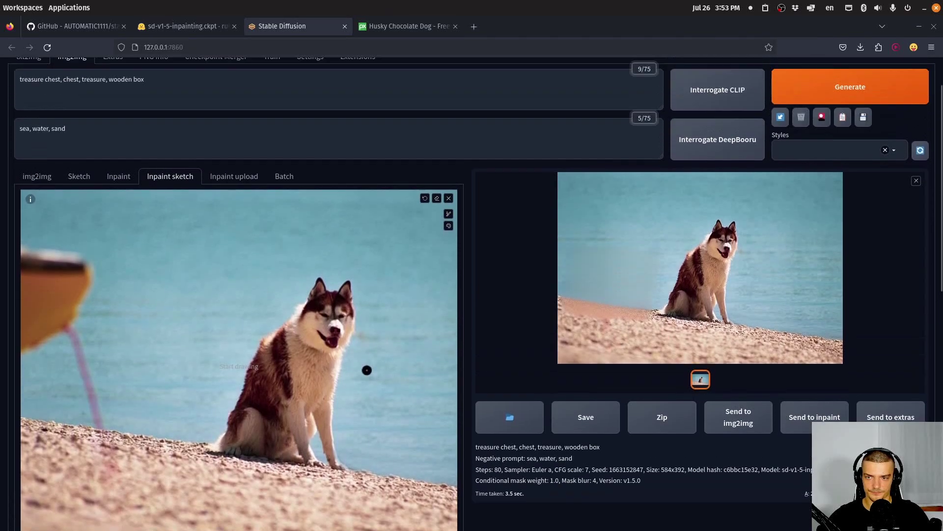
{"action": "scroll", "coordinate": [366, 257], "scroll_direction": "down", "scroll_amount": 3}
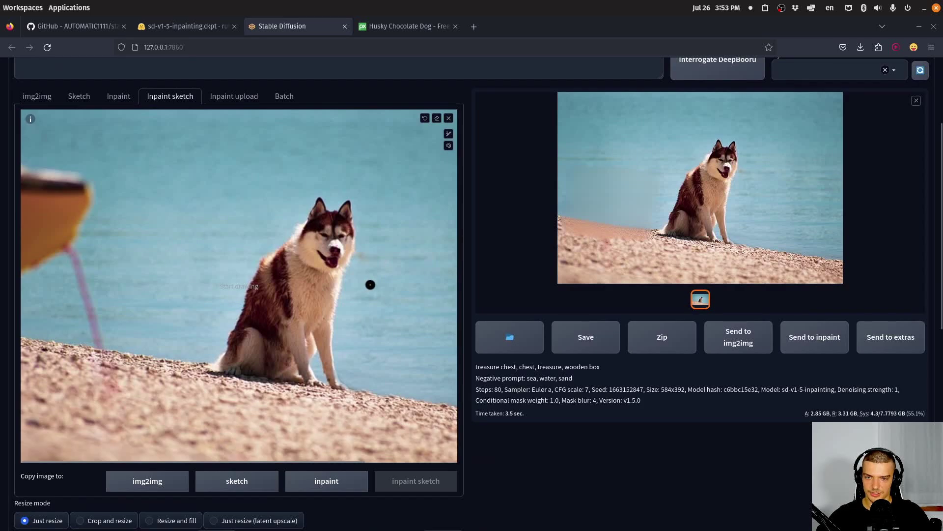
Step: Try to transfer the generated dog image to inpaint and copy it from there to the inpaint sketch canvas
{"action": "left_click", "coordinate": [815, 337]}
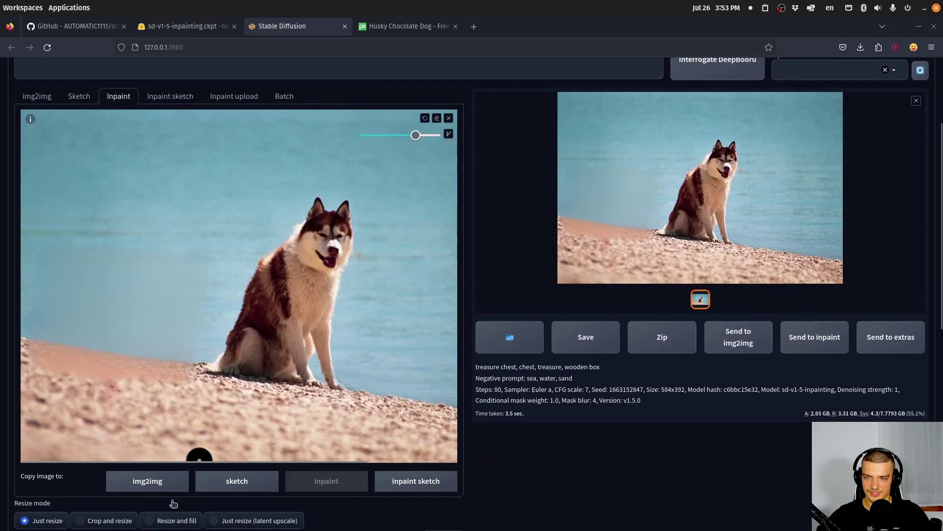
{"action": "left_click", "coordinate": [416, 481]}
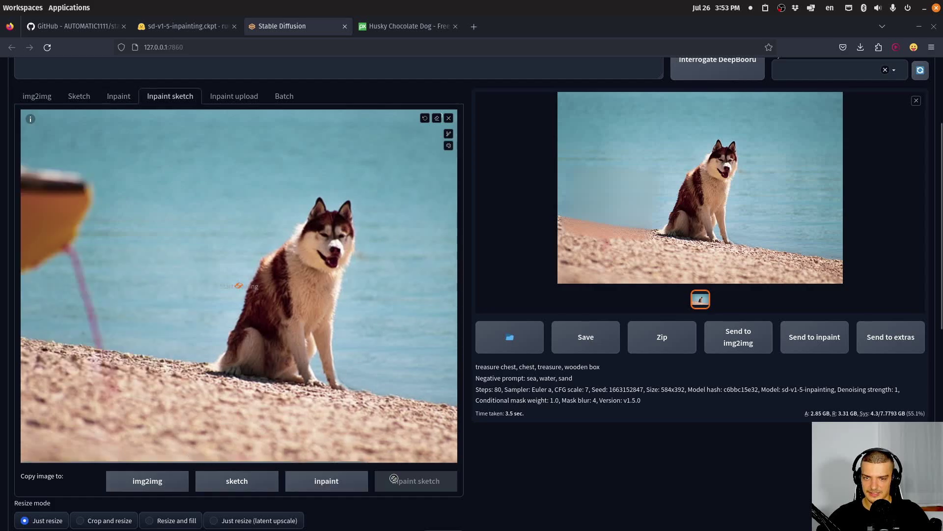
{"action": "left_click", "coordinate": [332, 488]}
{"action": "left_click", "coordinate": [416, 480]}
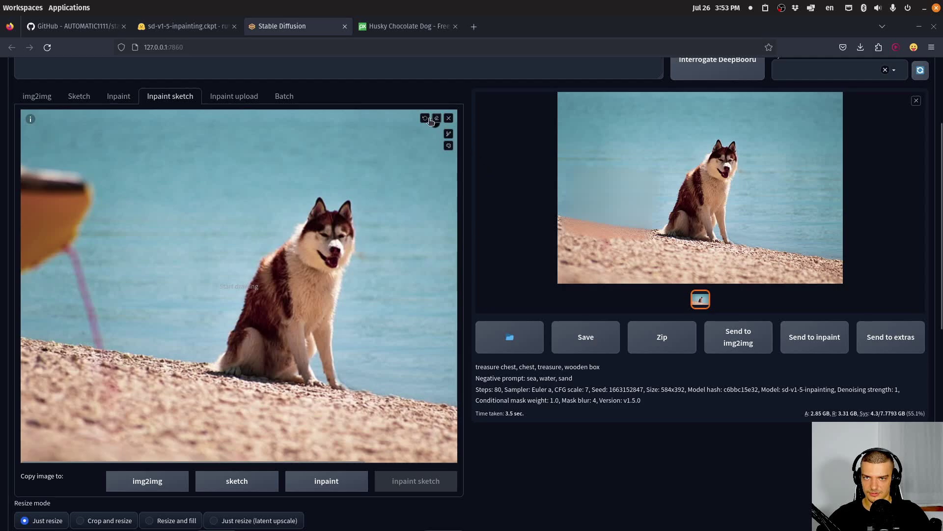
{"action": "scroll", "coordinate": [587, 338], "scroll_direction": "up", "scroll_amount": 2}
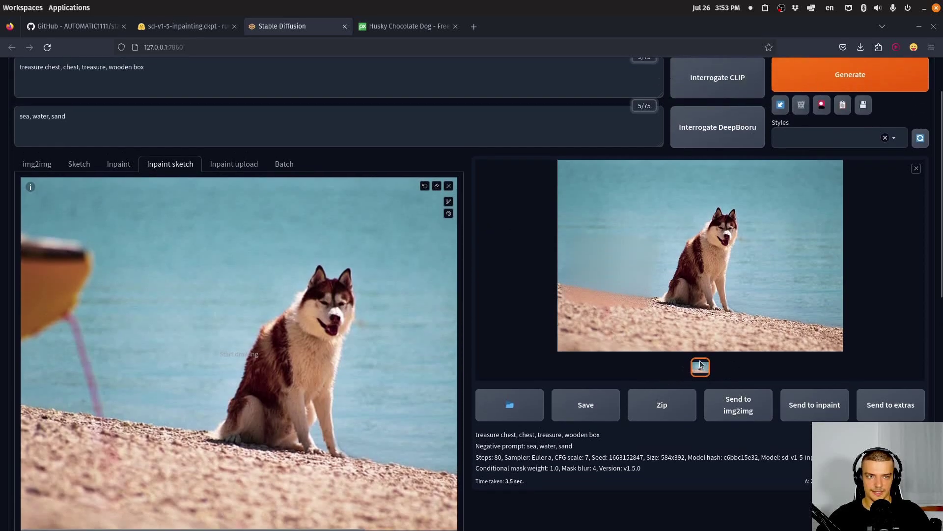
Step: Remove the inpaint sketch image and browse for a replacement in the web UI's outputs folder img2img-images/2023-07-26
{"action": "left_click", "coordinate": [449, 186]}
{"action": "left_click", "coordinate": [298, 302]}
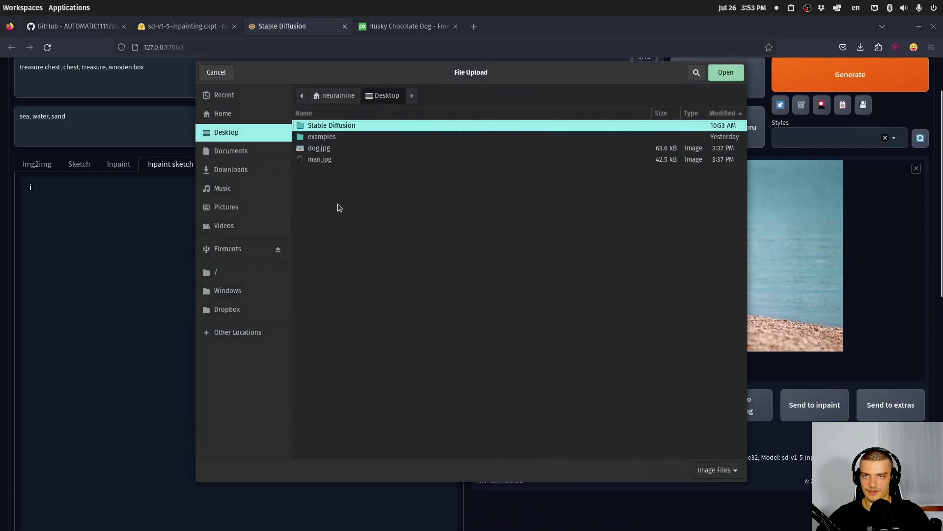
{"action": "double_click", "coordinate": [343, 126]}
{"action": "double_click", "coordinate": [341, 127]}
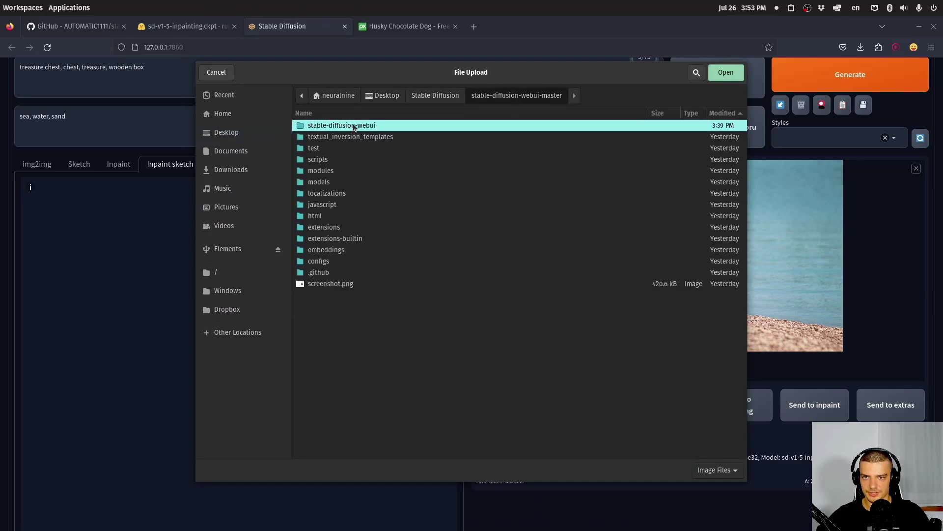
{"action": "double_click", "coordinate": [353, 126]}
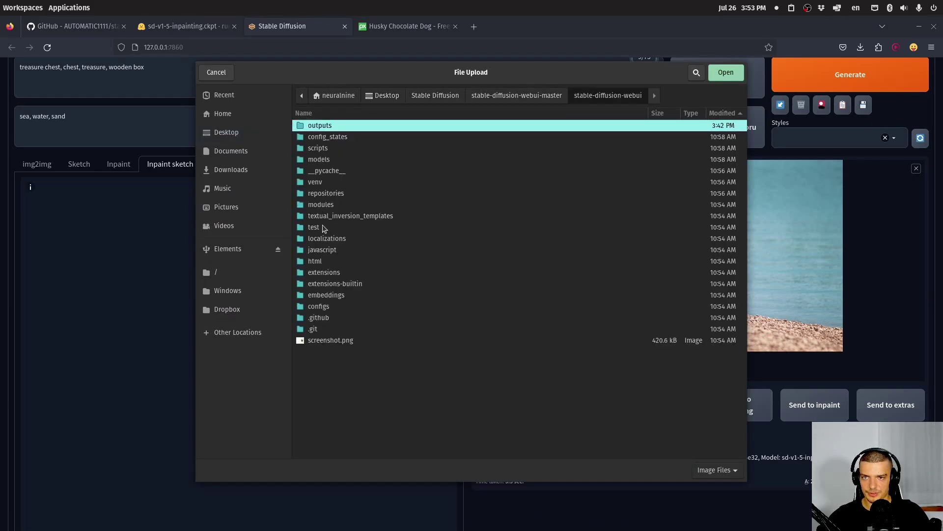
{"action": "double_click", "coordinate": [329, 127]}
{"action": "double_click", "coordinate": [337, 127]}
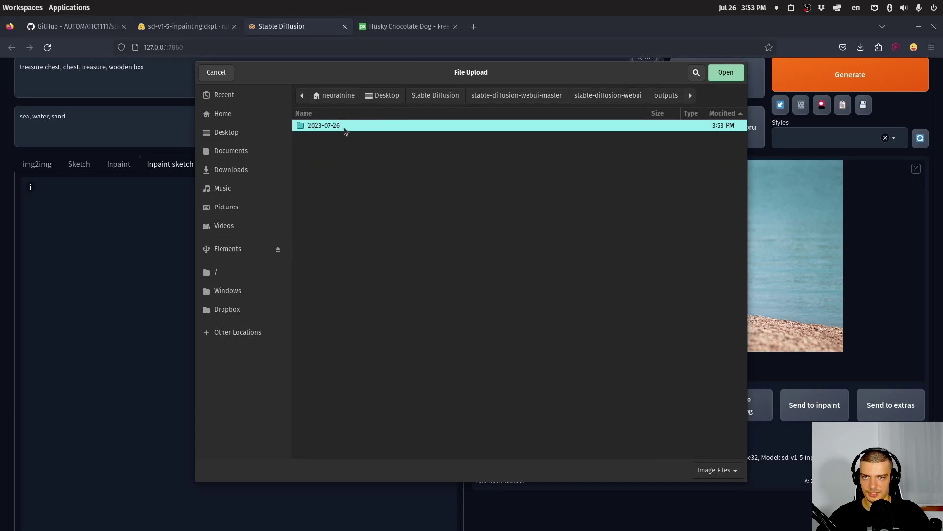
{"action": "double_click", "coordinate": [346, 126]}
Step: Preview the earlier generated images and load 00022-3715460196.png, the dog photo without the yellow object, into the inpaint sketch canvas
{"action": "scroll", "coordinate": [366, 150], "scroll_direction": "down", "scroll_amount": 1}
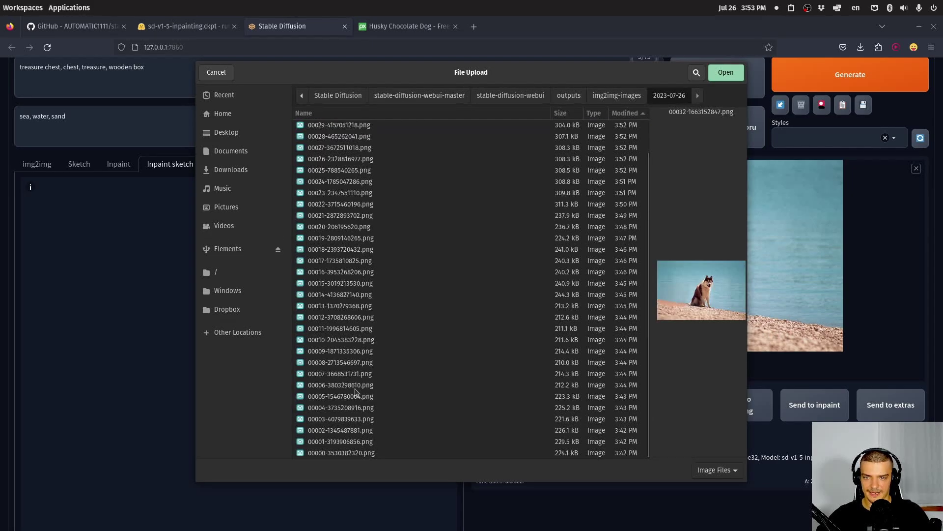
{"action": "left_click", "coordinate": [389, 340]}
{"action": "left_click", "coordinate": [390, 272]}
{"action": "left_click", "coordinate": [393, 249]}
{"action": "scroll", "coordinate": [406, 228], "scroll_direction": "up", "scroll_amount": 1}
{"action": "left_click", "coordinate": [406, 227]}
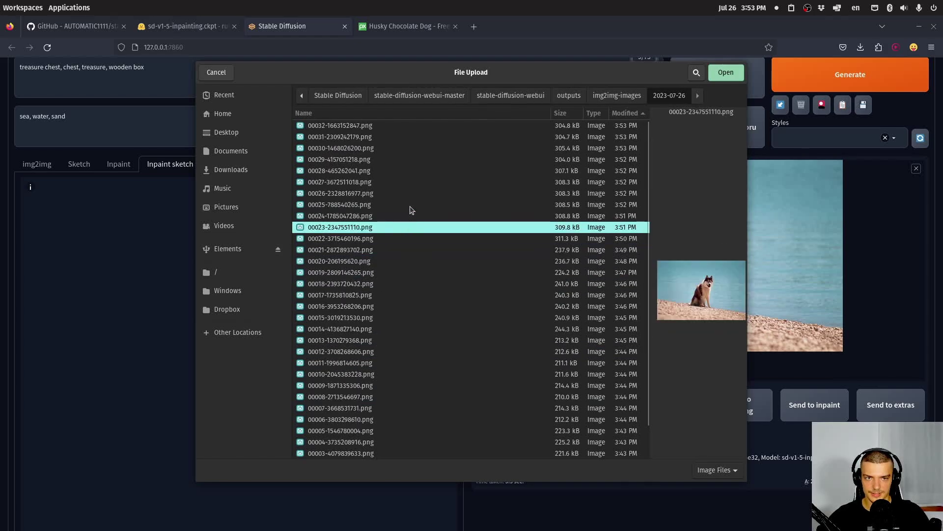
{"action": "left_click", "coordinate": [360, 249]}
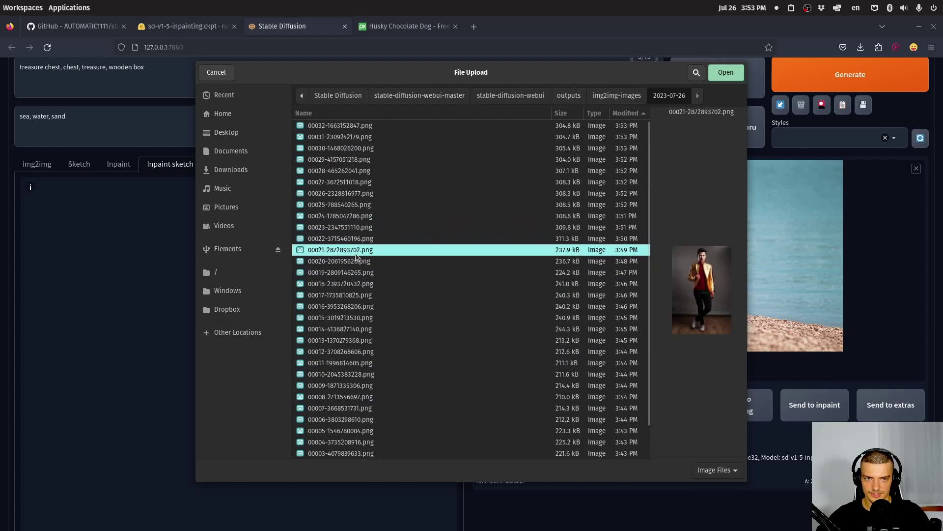
{"action": "left_click", "coordinate": [361, 238]}
{"action": "left_click", "coordinate": [361, 249]}
{"action": "left_click", "coordinate": [363, 239]}
{"action": "left_click", "coordinate": [362, 231]}
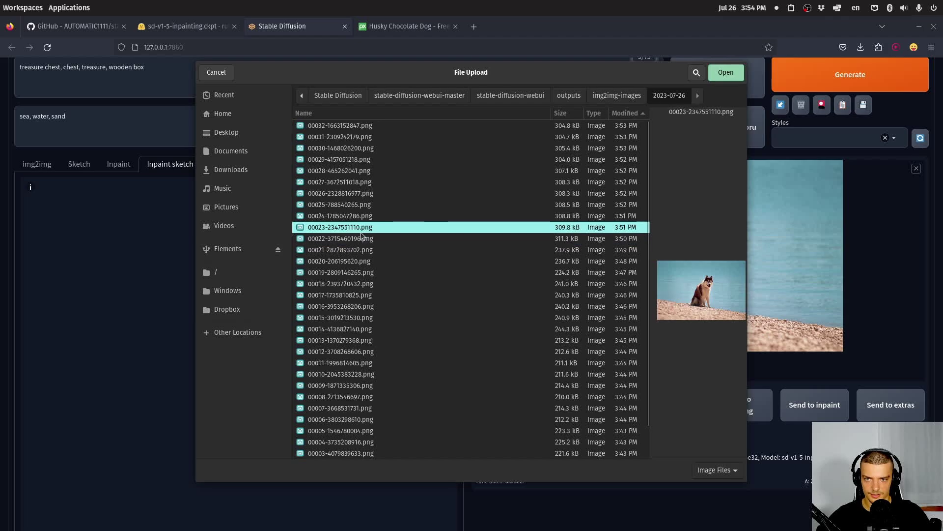
{"action": "left_click", "coordinate": [362, 238]}
{"action": "double_click", "coordinate": [362, 239]}
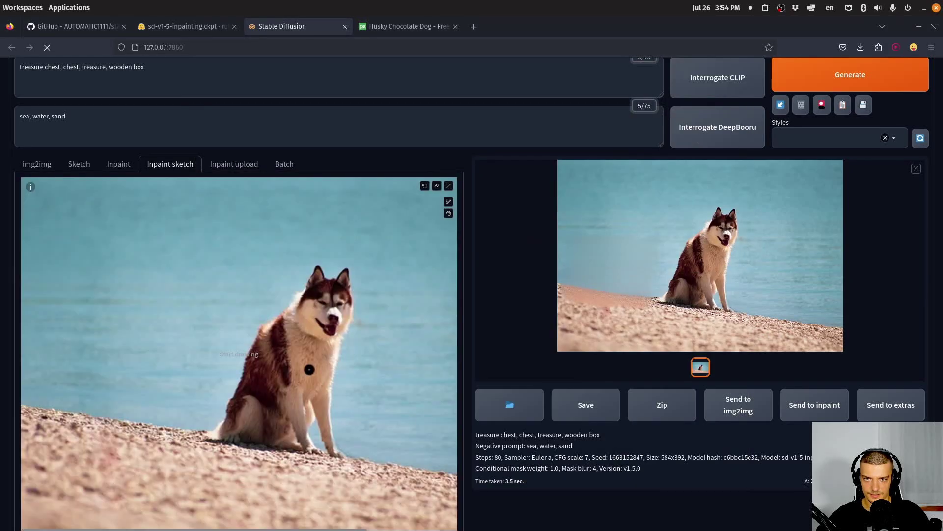
Step: Set the brush colour to the darkest brown and sketch a box outline on the beach beside the dog
{"action": "scroll", "coordinate": [349, 255], "scroll_direction": "down", "scroll_amount": 2}
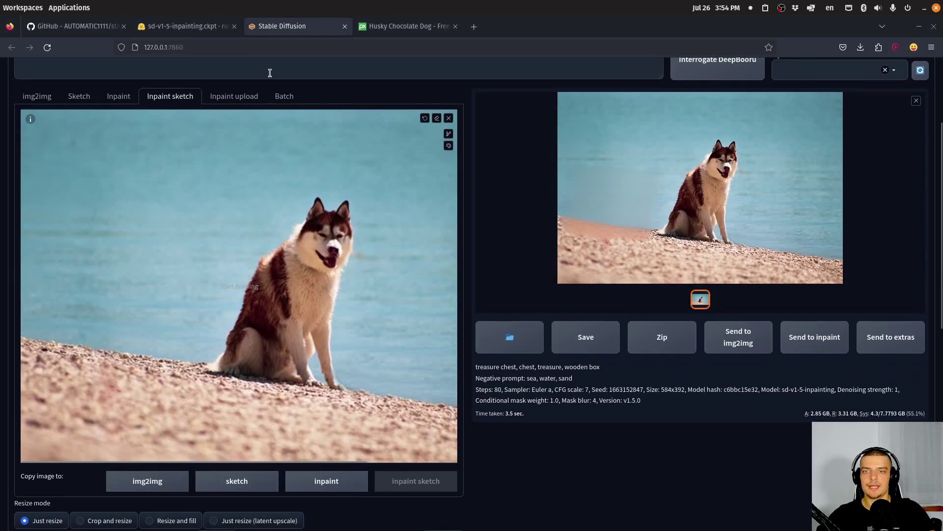
{"action": "left_click", "coordinate": [449, 145]}
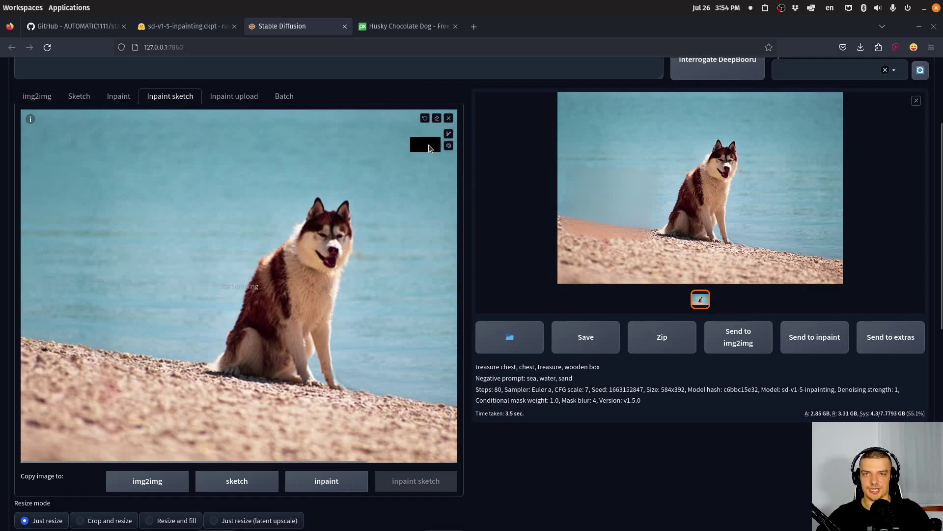
{"action": "left_click", "coordinate": [425, 144]}
{"action": "left_click", "coordinate": [521, 299]}
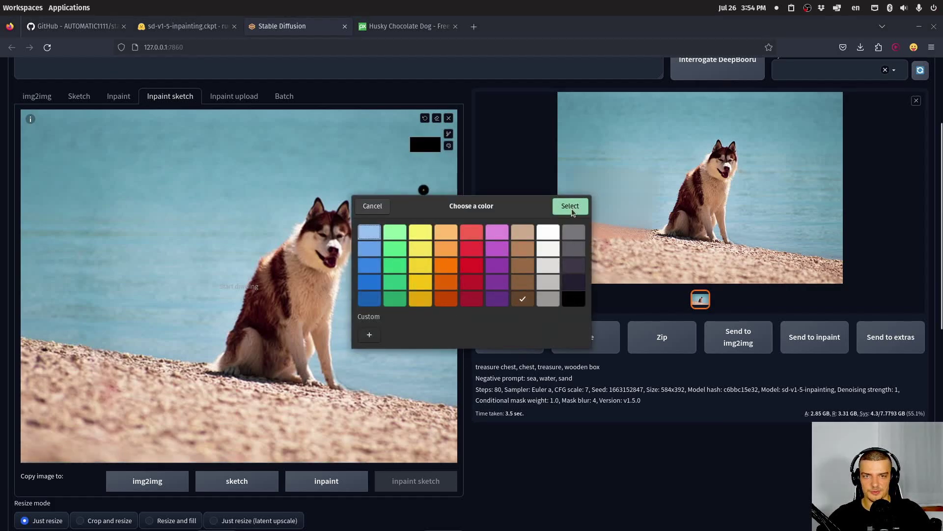
{"action": "left_click", "coordinate": [570, 206]}
{"action": "mouse_move", "coordinate": [73, 346]}
{"action": "left_mouse_down"}
{"action": "mouse_move", "coordinate": [61, 343]}
{"action": "mouse_move", "coordinate": [78, 239]}
{"action": "mouse_move", "coordinate": [197, 248]}
{"action": "mouse_move", "coordinate": [165, 364]}
{"action": "mouse_move", "coordinate": [73, 347]}
{"action": "left_mouse_up"}
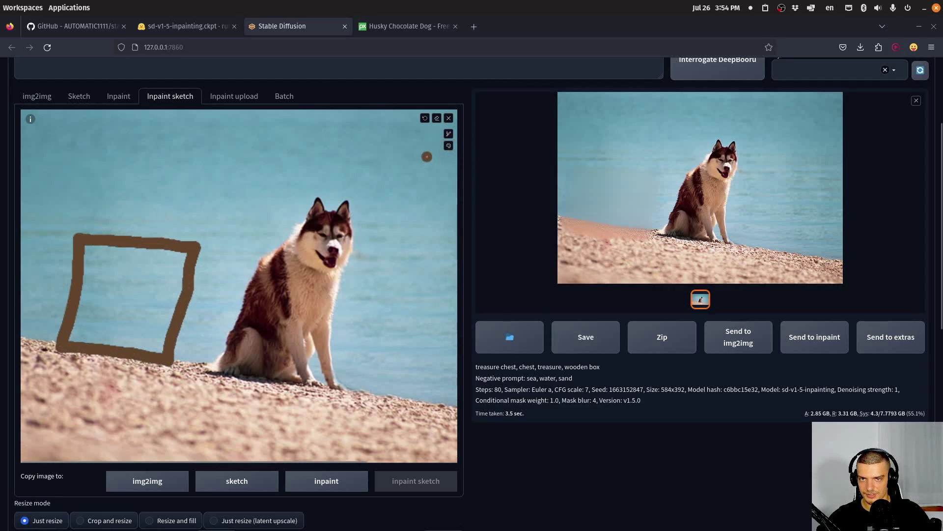
Step: Enlarge the brush and fill the box outline beside the dog with solid brown
{"action": "left_click", "coordinate": [448, 134]}
{"action": "left_click_drag", "start_coordinate": [388, 136], "coordinate": [435, 135]}
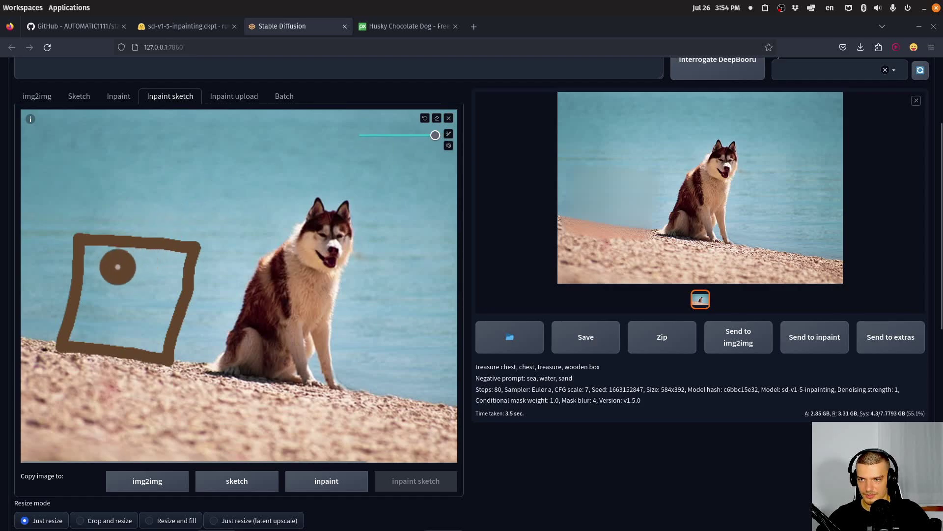
{"action": "mouse_move", "coordinate": [101, 256]}
{"action": "left_mouse_down"}
{"action": "mouse_move", "coordinate": [85, 321]}
{"action": "mouse_move", "coordinate": [136, 340]}
{"action": "mouse_move", "coordinate": [172, 267]}
{"action": "mouse_move", "coordinate": [108, 250]}
{"action": "mouse_move", "coordinate": [140, 278]}
{"action": "left_mouse_up"}
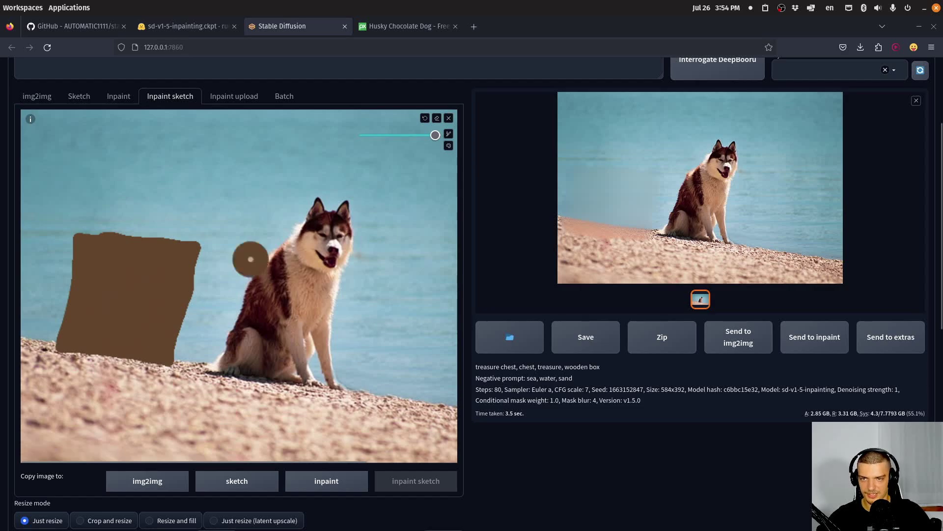
Step: Set a smaller dark yellow brush and paint a U-shaped stroke and a wavy band across the brown box
{"action": "left_click", "coordinate": [448, 145]}
{"action": "left_click", "coordinate": [437, 147]}
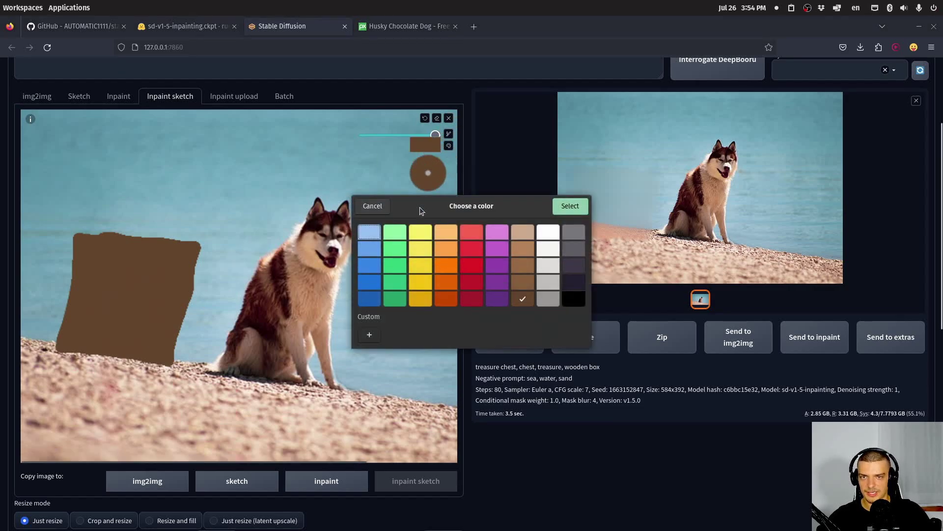
{"action": "left_click", "coordinate": [570, 206]}
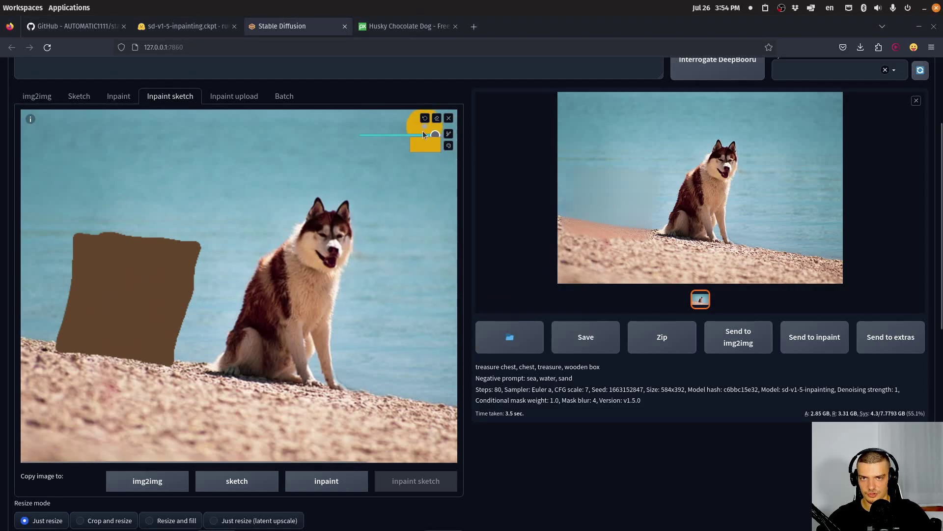
{"action": "left_click_drag", "start_coordinate": [436, 135], "coordinate": [397, 135]}
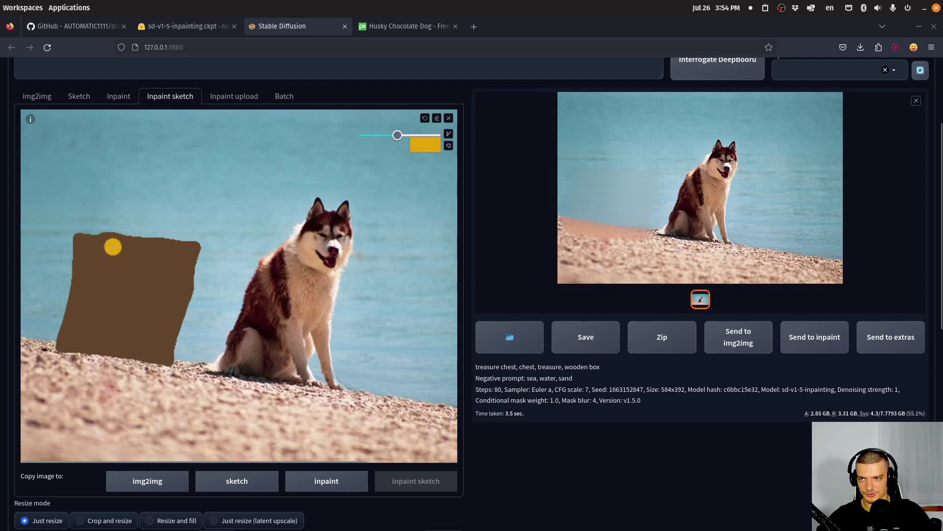
{"action": "mouse_move", "coordinate": [112, 237]}
{"action": "left_mouse_down"}
{"action": "mouse_move", "coordinate": [112, 265]}
{"action": "mouse_move", "coordinate": [147, 269]}
{"action": "mouse_move", "coordinate": [160, 248]}
{"action": "left_mouse_up"}
{"action": "mouse_move", "coordinate": [82, 294]}
{"action": "left_mouse_down"}
{"action": "mouse_move", "coordinate": [75, 289]}
{"action": "mouse_move", "coordinate": [106, 324]}
{"action": "mouse_move", "coordinate": [164, 317]}
{"action": "left_mouse_up"}
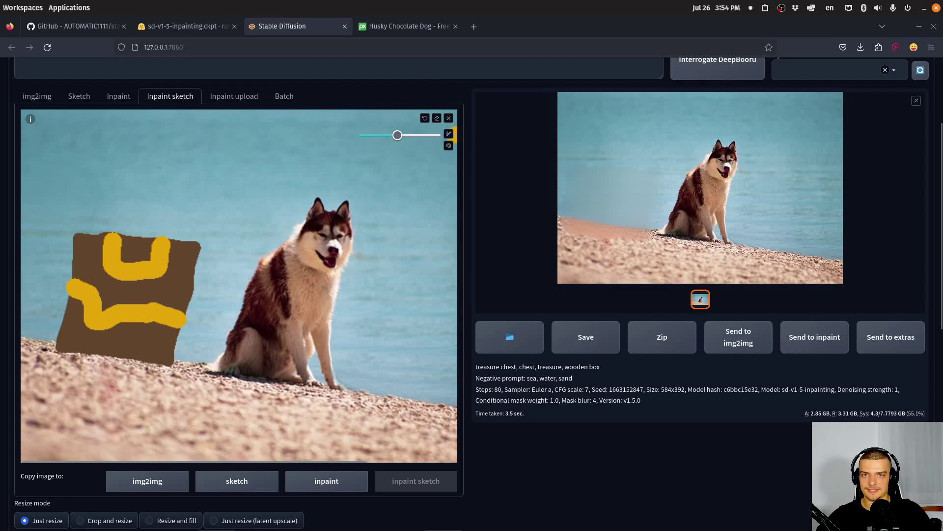
Step: Set the CFG scale to 9 and generate the inpaint sketch of the brown and yellow box
{"action": "scroll", "coordinate": [259, 281], "scroll_direction": "down", "scroll_amount": 8}
{"action": "scroll", "coordinate": [259, 281], "scroll_direction": "up", "scroll_amount": 3}
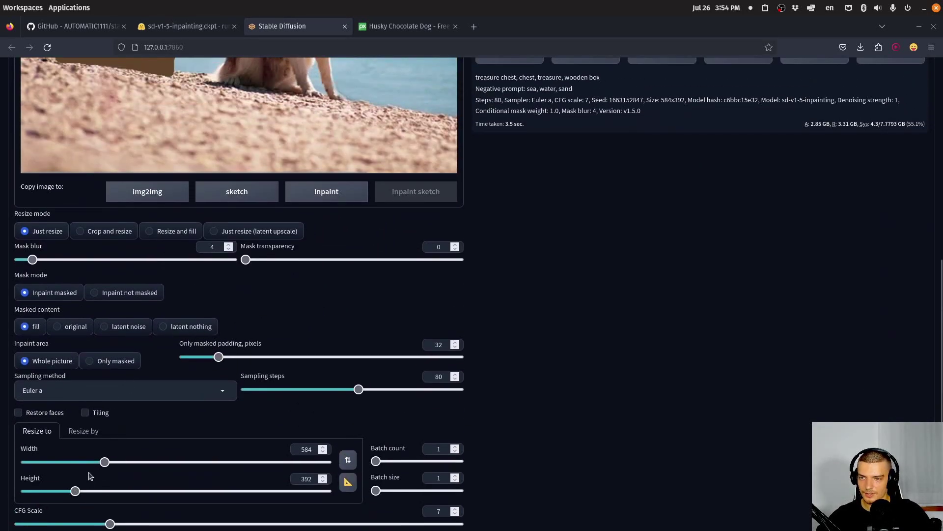
{"action": "mouse_move", "coordinate": [106, 462]}
{"action": "left_mouse_down"}
{"action": "mouse_move", "coordinate": [116, 462]}
{"action": "mouse_move", "coordinate": [98, 467]}
{"action": "mouse_move", "coordinate": [104, 461]}
{"action": "left_mouse_up"}
{"action": "scroll", "coordinate": [448, 414], "scroll_direction": "down", "scroll_amount": 2}
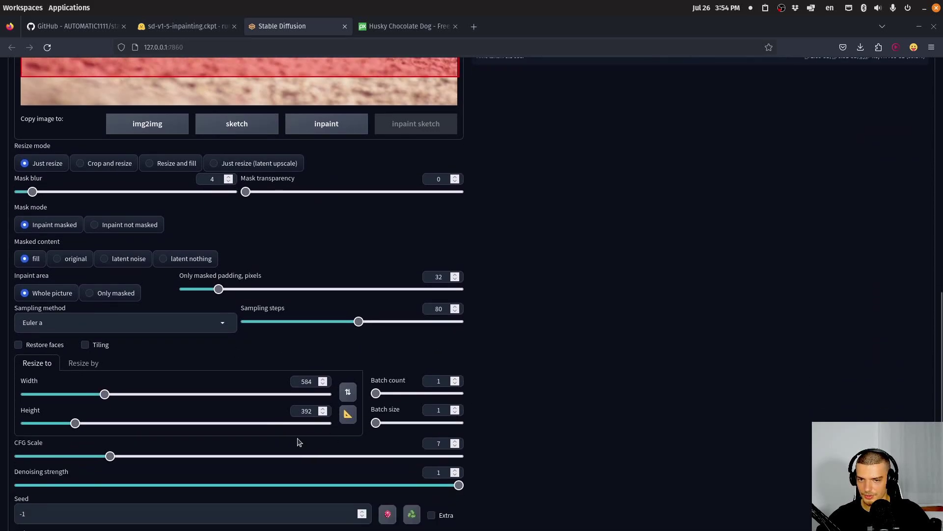
{"action": "left_click", "coordinate": [136, 456]}
{"action": "scroll", "coordinate": [742, 343], "scroll_direction": "up", "scroll_amount": 10}
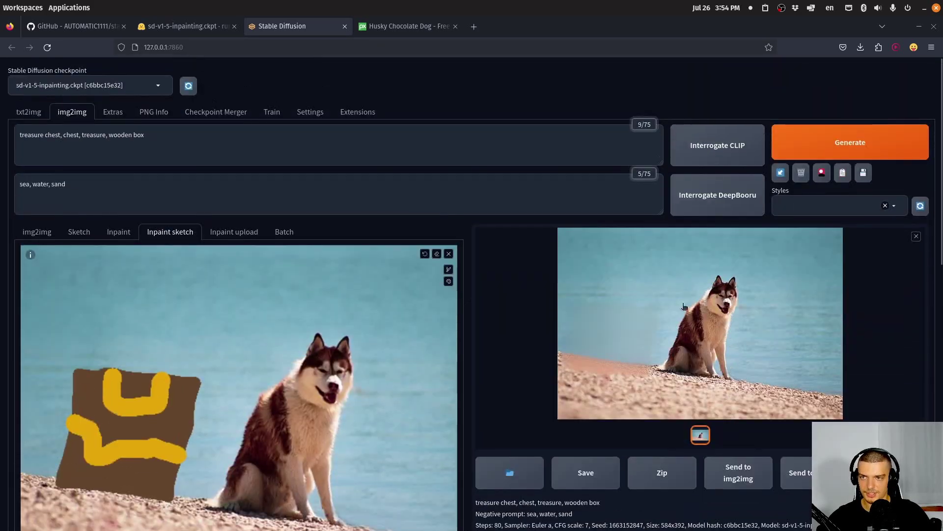
{"action": "left_click", "coordinate": [827, 140]}
{"action": "scroll", "coordinate": [370, 116], "scroll_direction": "down", "scroll_amount": 4}
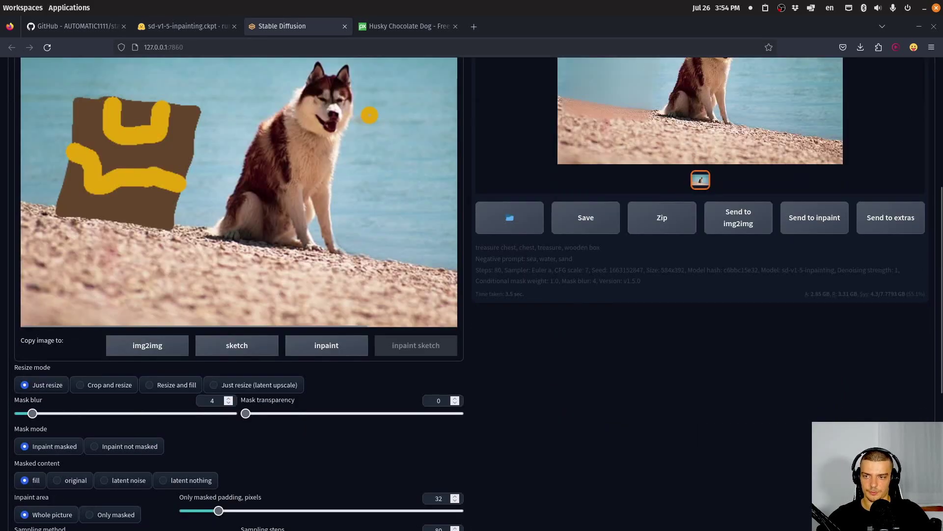
{"action": "scroll", "coordinate": [762, 254], "scroll_direction": "up", "scroll_amount": 4}
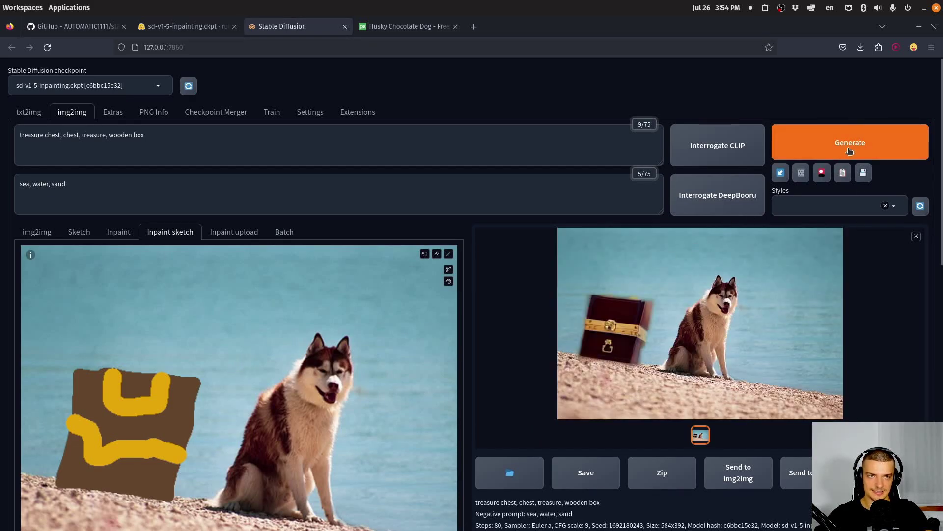
Step: Generate another version of the sketched chest and send the result to the inpaint canvas
{"action": "left_click", "coordinate": [851, 150]}
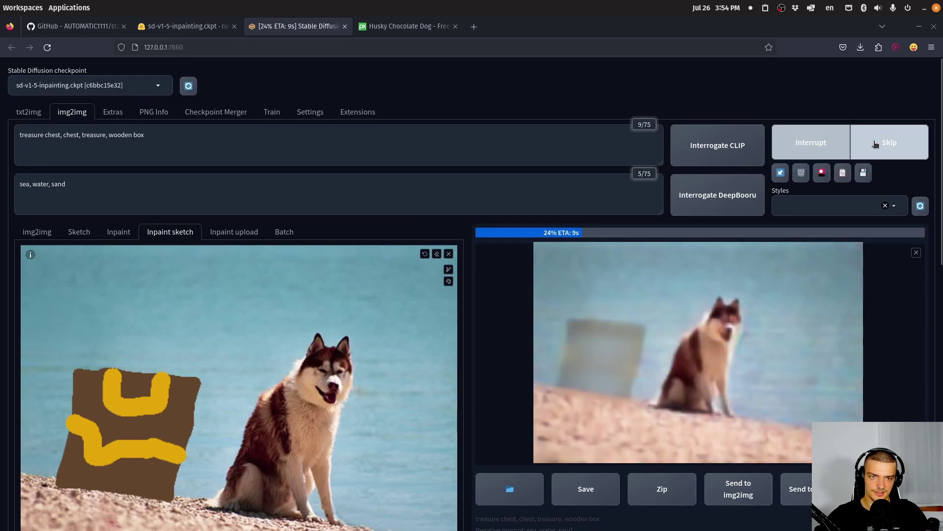
{"action": "scroll", "coordinate": [917, 145], "scroll_direction": "down", "scroll_amount": 1}
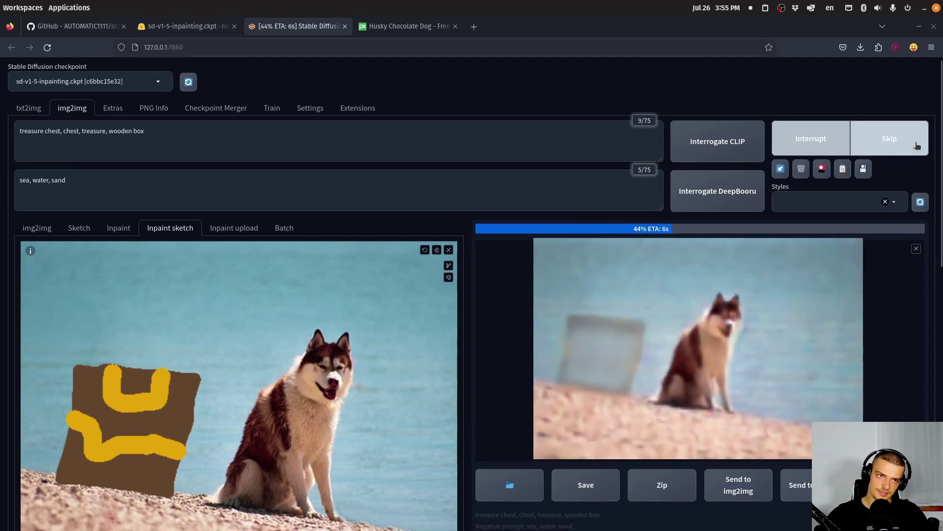
{"action": "left_click", "coordinate": [917, 146]}
{"action": "left_click", "coordinate": [898, 141]}
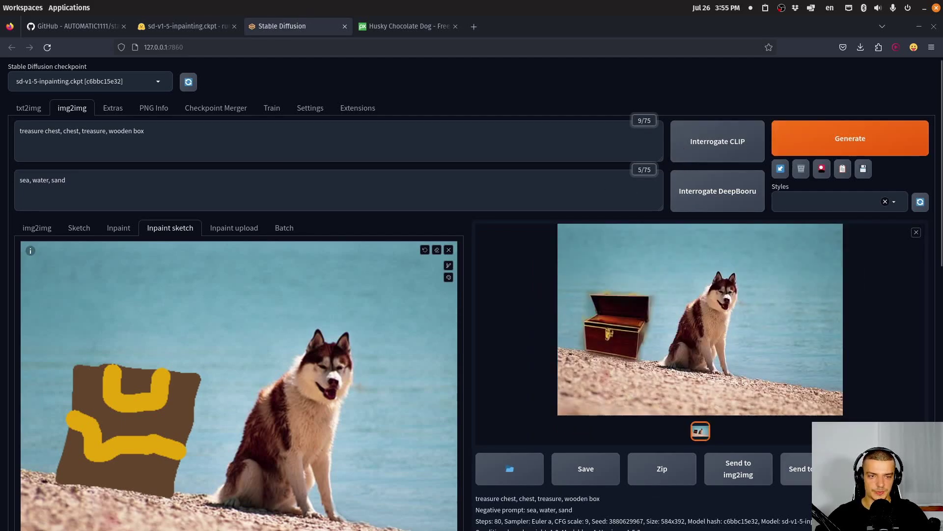
{"action": "left_click", "coordinate": [796, 469]}
{"action": "scroll", "coordinate": [197, 275], "scroll_direction": "down", "scroll_amount": 3}
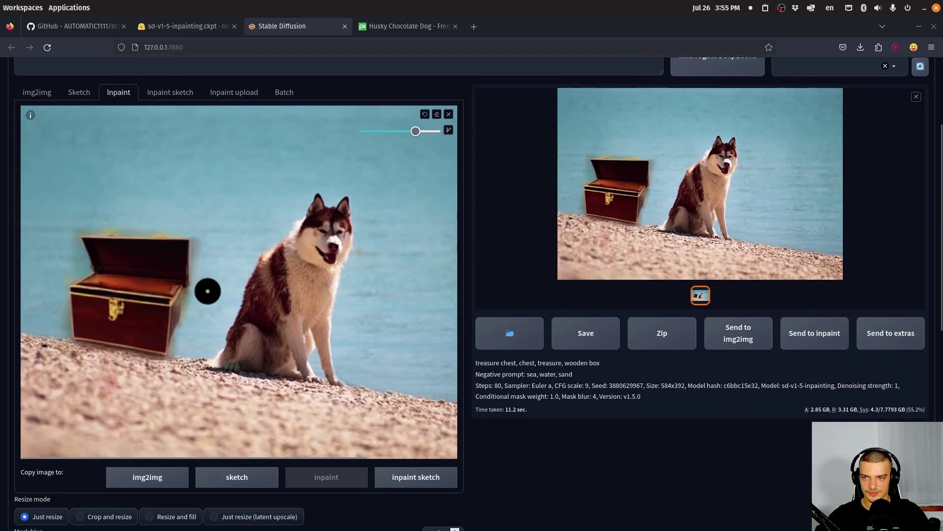
{"action": "mouse_move", "coordinate": [80, 249]}
{"action": "left_mouse_down"}
{"action": "mouse_move", "coordinate": [201, 249]}
{"action": "mouse_move", "coordinate": [189, 354]}
{"action": "mouse_move", "coordinate": [155, 355]}
{"action": "mouse_move", "coordinate": [69, 337]}
{"action": "mouse_move", "coordinate": [87, 246]}
{"action": "mouse_move", "coordinate": [88, 339]}
{"action": "mouse_move", "coordinate": [114, 247]}
{"action": "mouse_move", "coordinate": [126, 290]}
{"action": "mouse_move", "coordinate": [115, 325]}
{"action": "left_mouse_up"}
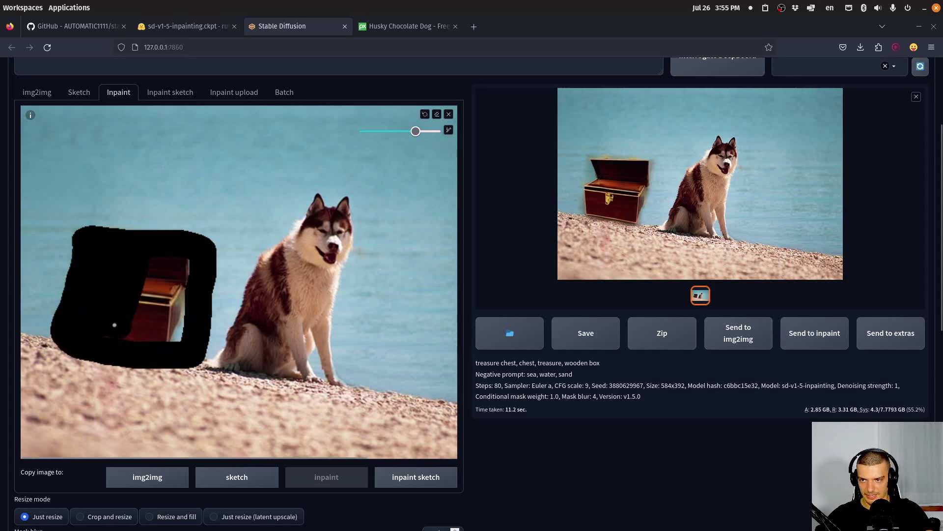
{"action": "mouse_move", "coordinate": [139, 280]}
{"action": "left_mouse_down"}
{"action": "mouse_move", "coordinate": [162, 290]}
{"action": "mouse_move", "coordinate": [169, 321]}
{"action": "left_mouse_up"}
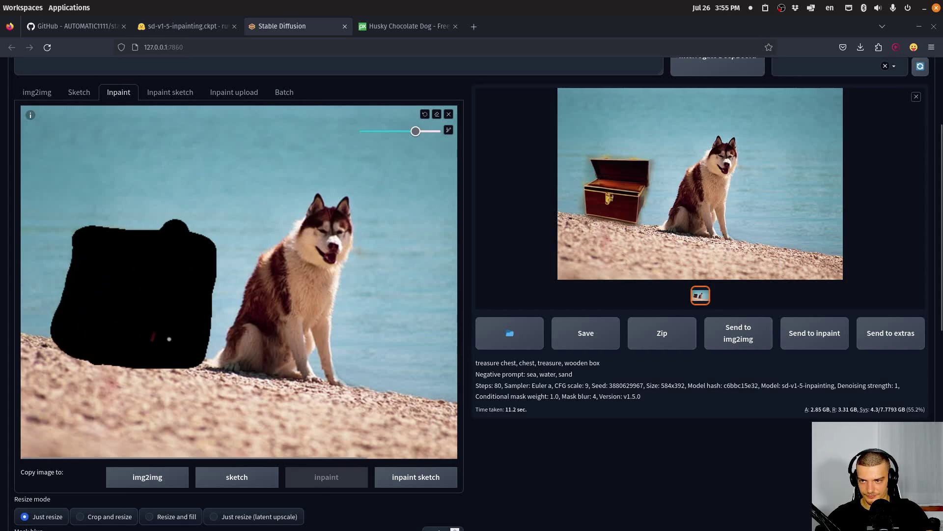
{"action": "left_click", "coordinate": [437, 114]}
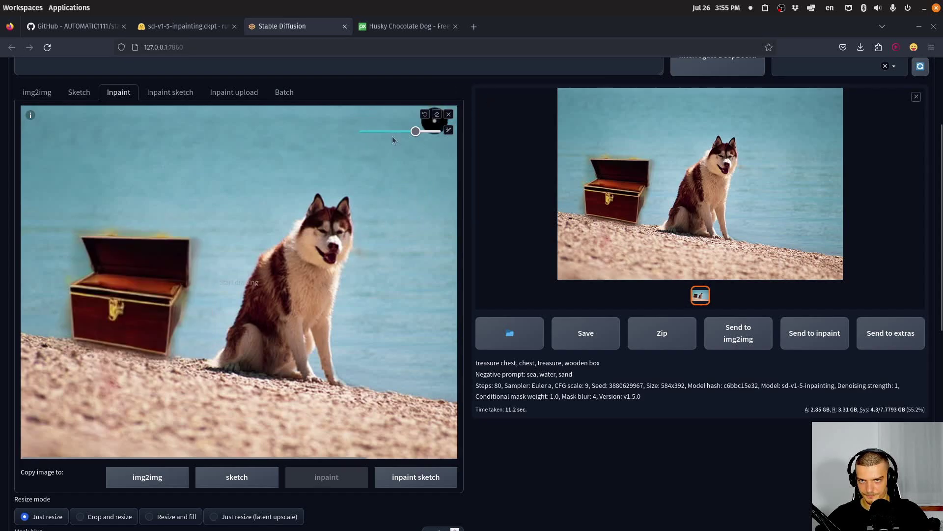
Step: Mask the entire treasure chest and its edges beside the dog, and set the masked content to original
{"action": "mouse_move", "coordinate": [80, 233]}
{"action": "left_mouse_down"}
{"action": "mouse_move", "coordinate": [196, 238]}
{"action": "mouse_move", "coordinate": [194, 337]}
{"action": "mouse_move", "coordinate": [191, 356]}
{"action": "mouse_move", "coordinate": [72, 337]}
{"action": "mouse_move", "coordinate": [81, 242]}
{"action": "mouse_move", "coordinate": [166, 252]}
{"action": "mouse_move", "coordinate": [177, 285]}
{"action": "mouse_move", "coordinate": [171, 323]}
{"action": "mouse_move", "coordinate": [97, 328]}
{"action": "mouse_move", "coordinate": [99, 272]}
{"action": "mouse_move", "coordinate": [135, 265]}
{"action": "mouse_move", "coordinate": [160, 296]}
{"action": "left_mouse_up"}
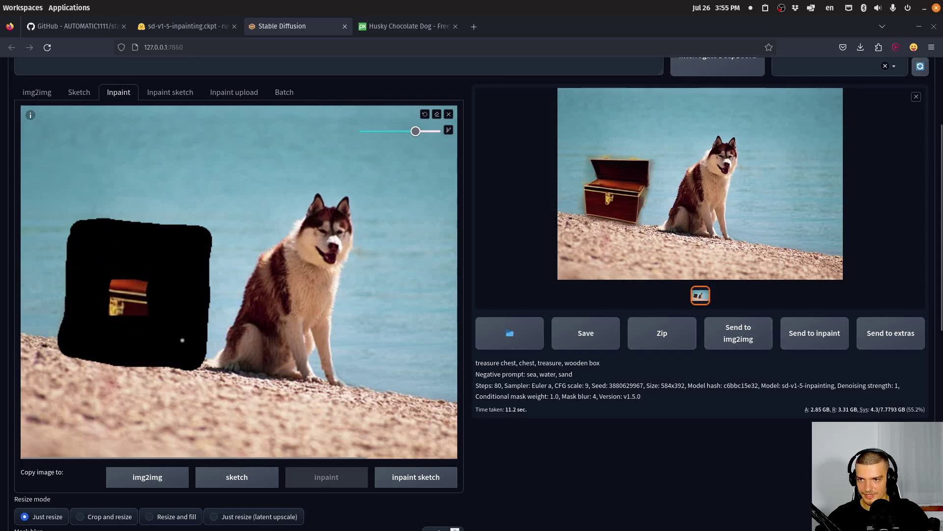
{"action": "mouse_move", "coordinate": [183, 339]}
{"action": "left_mouse_down"}
{"action": "mouse_move", "coordinate": [139, 304]}
{"action": "mouse_move", "coordinate": [140, 278]}
{"action": "mouse_move", "coordinate": [105, 315]}
{"action": "left_mouse_up"}
{"action": "scroll", "coordinate": [105, 316], "scroll_direction": "down", "scroll_amount": 5}
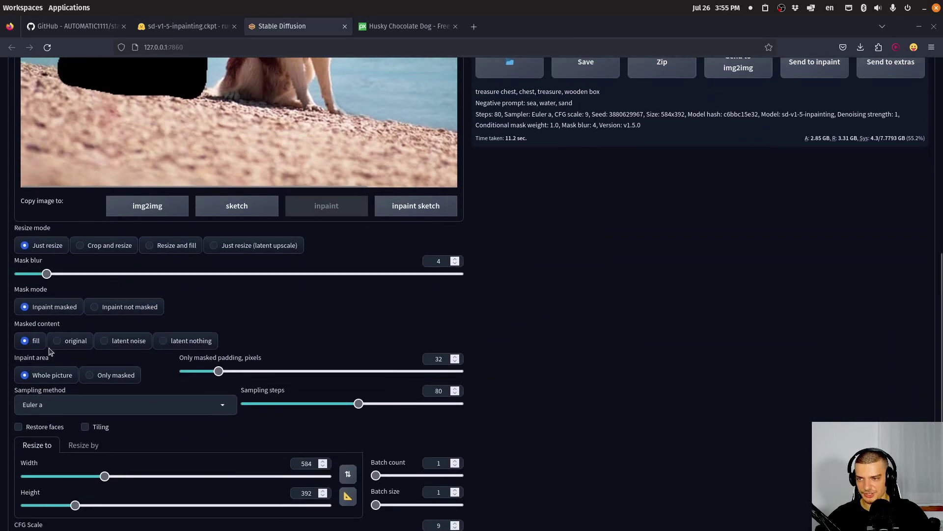
{"action": "scroll", "coordinate": [58, 347], "scroll_direction": "down", "scroll_amount": 3}
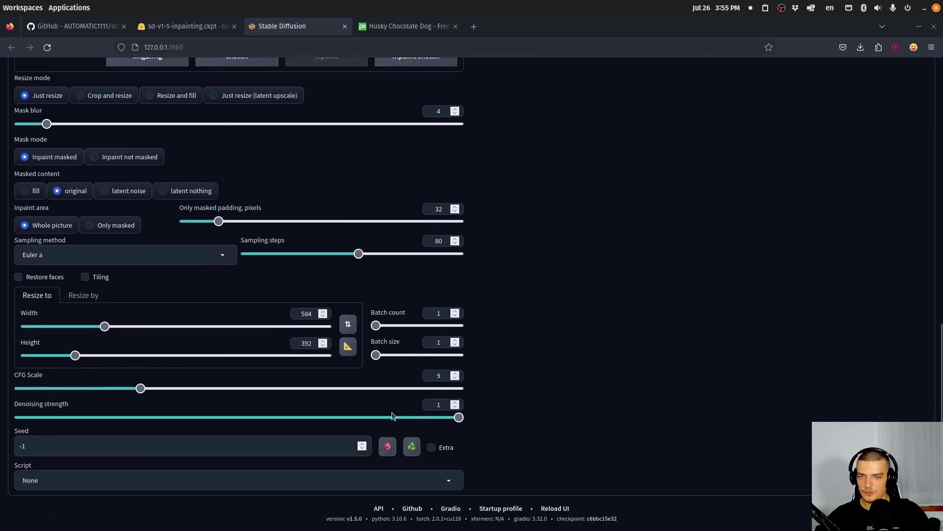
Step: Set the denoising strength to 0.4 and generate the inpainted chest
{"action": "left_click_drag", "start_coordinate": [371, 417], "coordinate": [199, 411]}
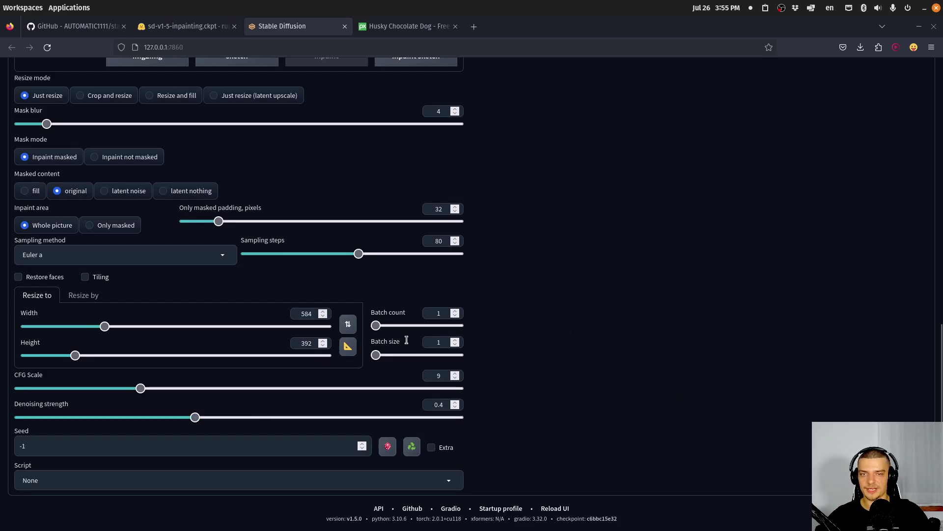
{"action": "scroll", "coordinate": [651, 295], "scroll_direction": "up", "scroll_amount": 1}
{"action": "scroll", "coordinate": [651, 295], "scroll_direction": "up", "scroll_amount": 13}
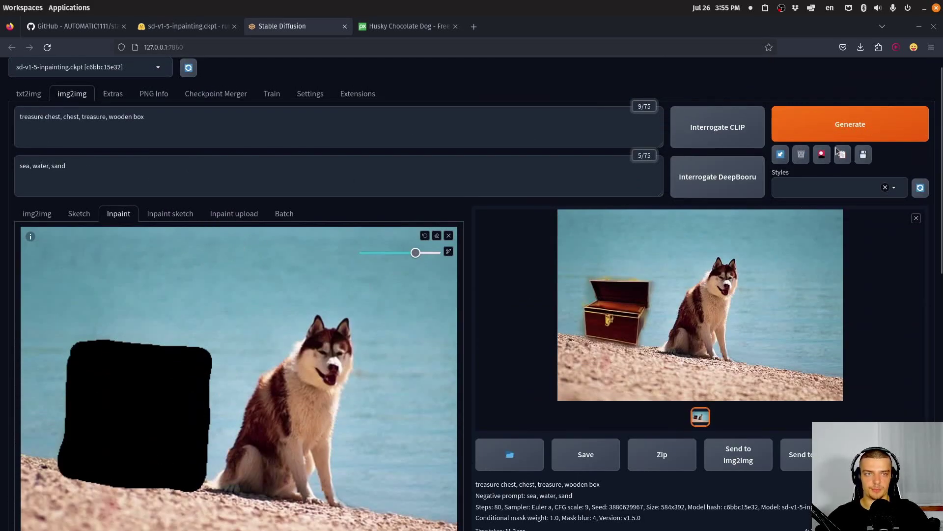
{"action": "left_click", "coordinate": [847, 122]}
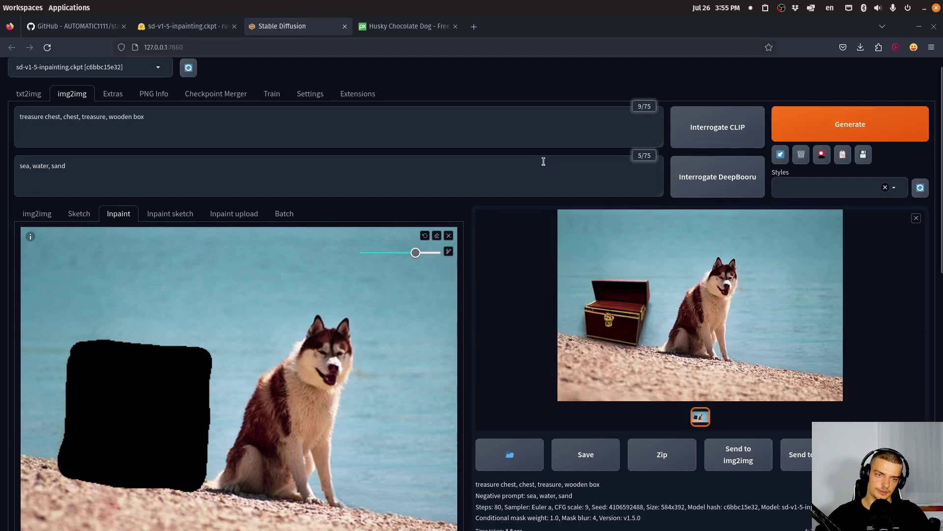
Step: Raise the denoising strength to 0.55 and generate the chest again
{"action": "scroll", "coordinate": [627, 265], "scroll_direction": "down", "scroll_amount": 10}
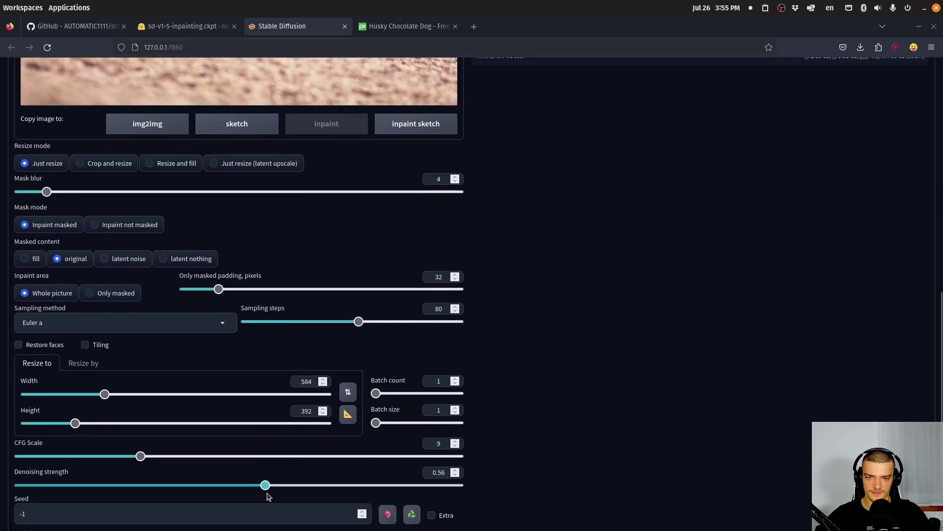
{"action": "scroll", "coordinate": [260, 497], "scroll_direction": "up", "scroll_amount": 15}
{"action": "left_click", "coordinate": [867, 133]}
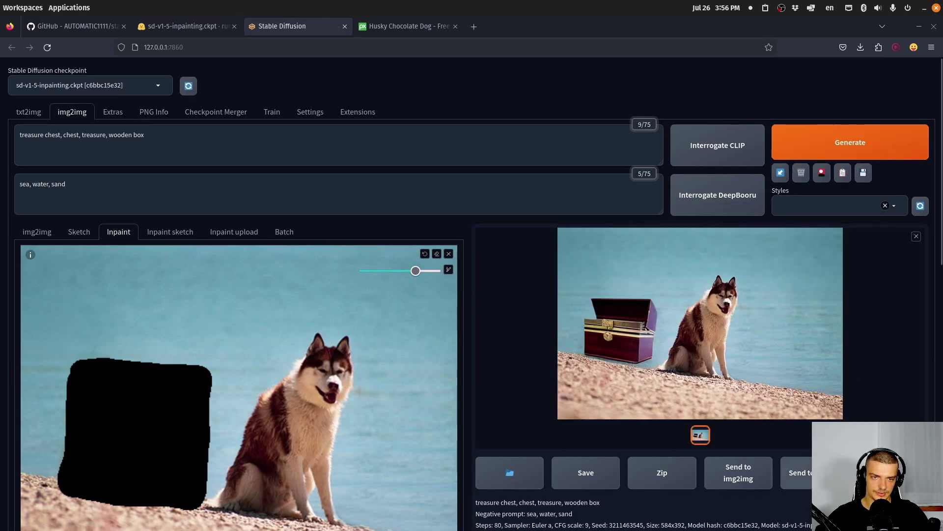
Step: Send the newest chest image to the inpaint canvas and mask the whole chest with the area around it
{"action": "left_click", "coordinate": [805, 474]}
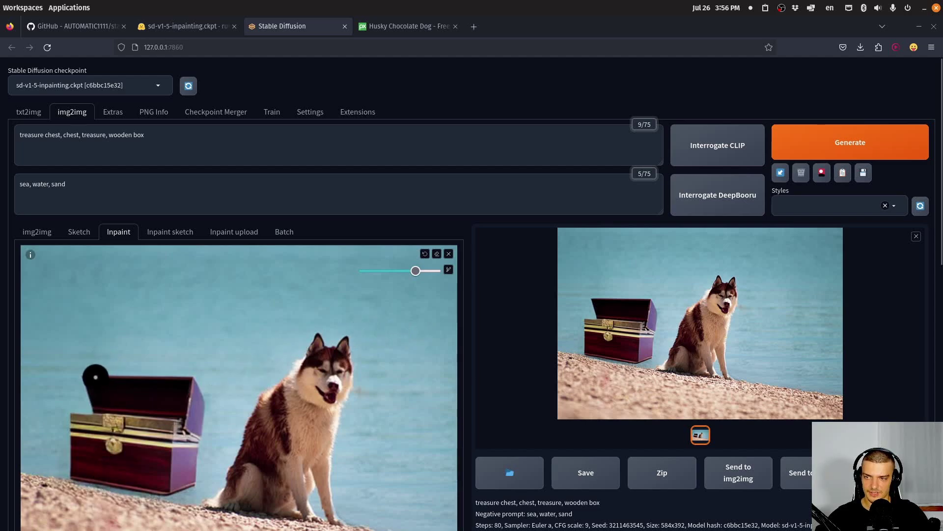
{"action": "mouse_move", "coordinate": [96, 377]}
{"action": "left_mouse_down"}
{"action": "mouse_move", "coordinate": [73, 421]}
{"action": "mouse_move", "coordinate": [71, 482]}
{"action": "mouse_move", "coordinate": [89, 500]}
{"action": "mouse_move", "coordinate": [179, 506]}
{"action": "mouse_move", "coordinate": [197, 498]}
{"action": "mouse_move", "coordinate": [201, 375]}
{"action": "mouse_move", "coordinate": [141, 367]}
{"action": "mouse_move", "coordinate": [93, 383]}
{"action": "mouse_move", "coordinate": [93, 498]}
{"action": "mouse_move", "coordinate": [159, 497]}
{"action": "mouse_move", "coordinate": [182, 476]}
{"action": "mouse_move", "coordinate": [183, 395]}
{"action": "mouse_move", "coordinate": [111, 388]}
{"action": "mouse_move", "coordinate": [105, 457]}
{"action": "mouse_move", "coordinate": [123, 504]}
{"action": "mouse_move", "coordinate": [171, 482]}
{"action": "mouse_move", "coordinate": [169, 410]}
{"action": "mouse_move", "coordinate": [115, 400]}
{"action": "mouse_move", "coordinate": [121, 456]}
{"action": "mouse_move", "coordinate": [151, 482]}
{"action": "mouse_move", "coordinate": [159, 438]}
{"action": "mouse_move", "coordinate": [135, 417]}
{"action": "mouse_move", "coordinate": [147, 453]}
{"action": "left_mouse_up"}
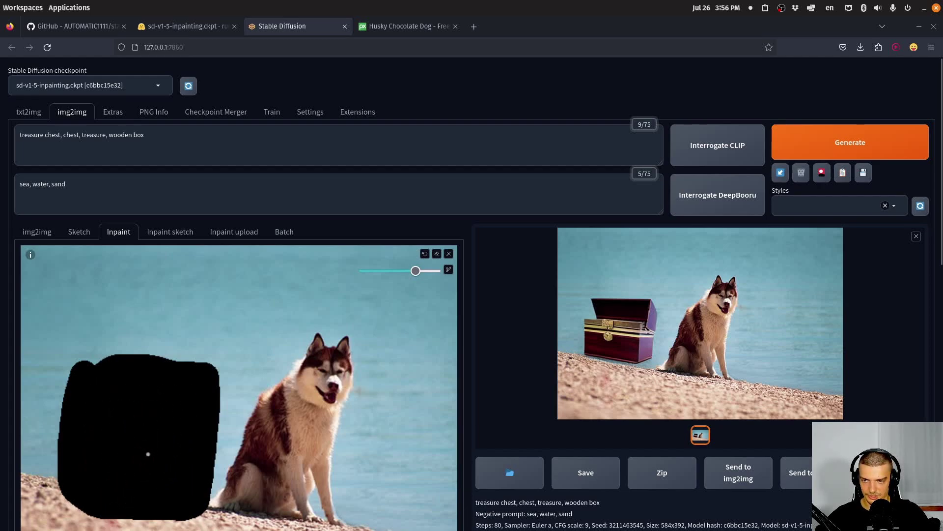
Step: Remove "sand" from the negative prompt and append ", chest in sand" to the positive prompt
{"action": "left_click", "coordinate": [49, 191]}
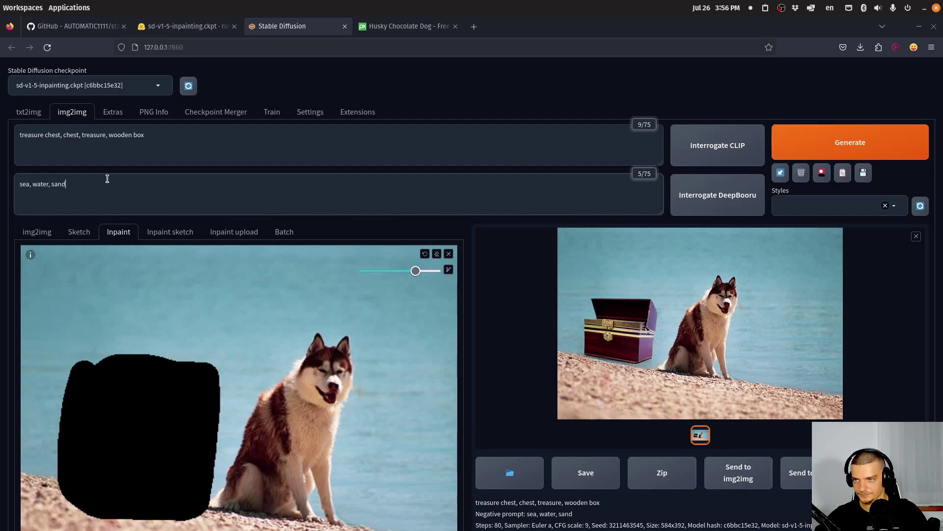
{"action": "left_click", "coordinate": [252, 150]}
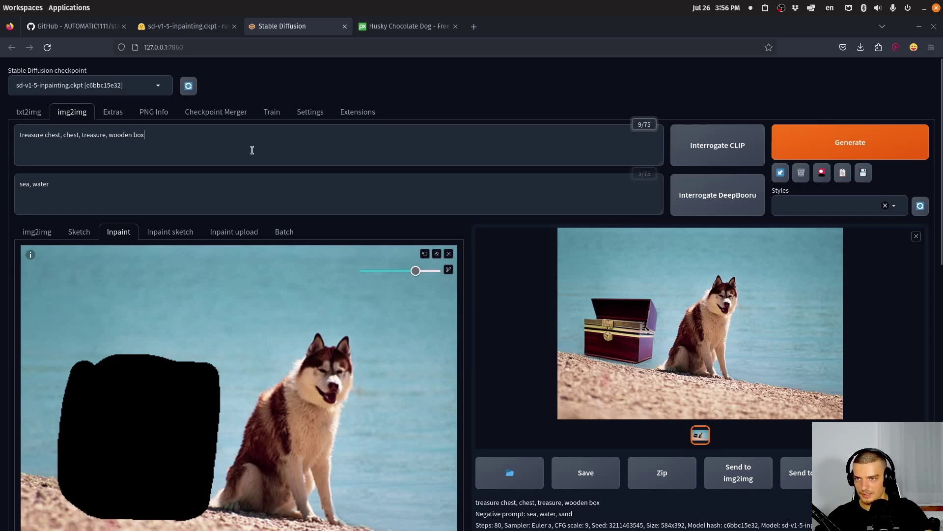
{"action": "type", "text": ", chest in sand"}
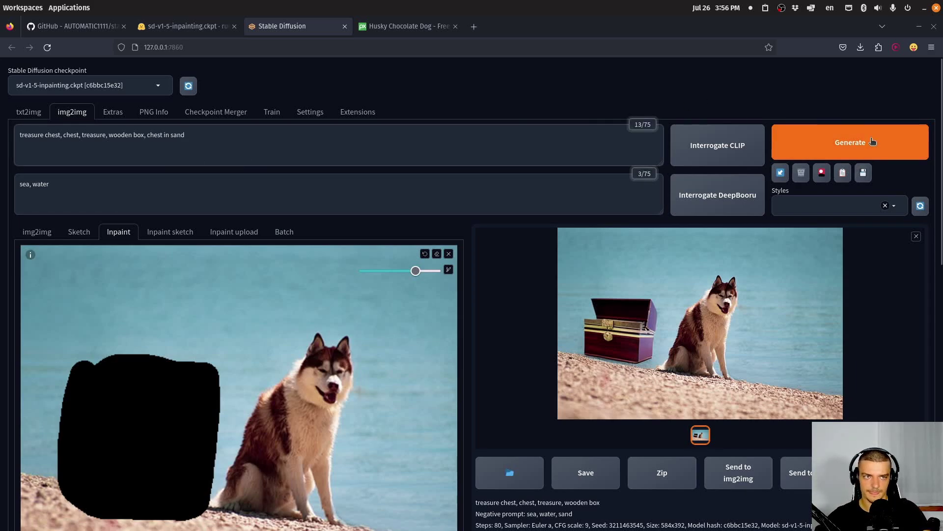
Step: Generate the image from the revised prompts and inspect the result in the enlarged preview
{"action": "left_click", "coordinate": [850, 142]}
{"action": "scroll", "coordinate": [739, 270], "scroll_direction": "down", "scroll_amount": 3}
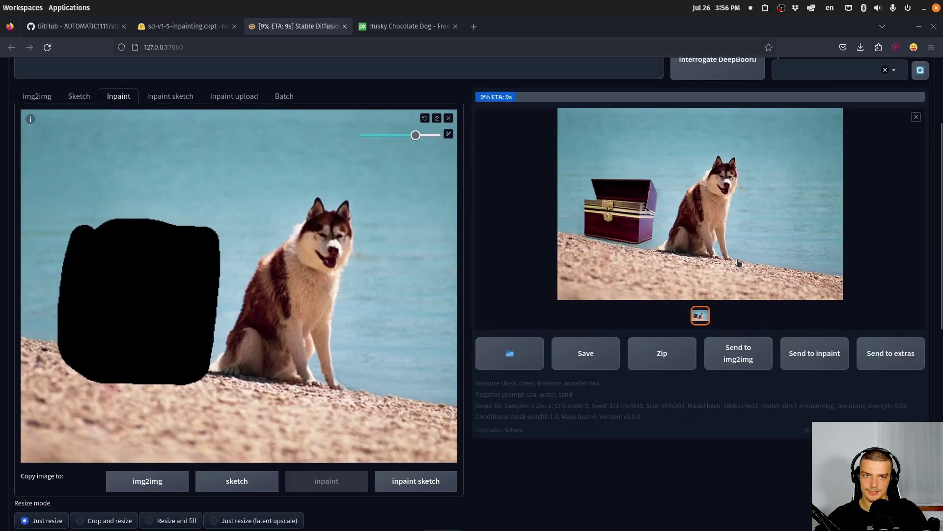
{"action": "scroll", "coordinate": [737, 255], "scroll_direction": "up", "scroll_amount": 2}
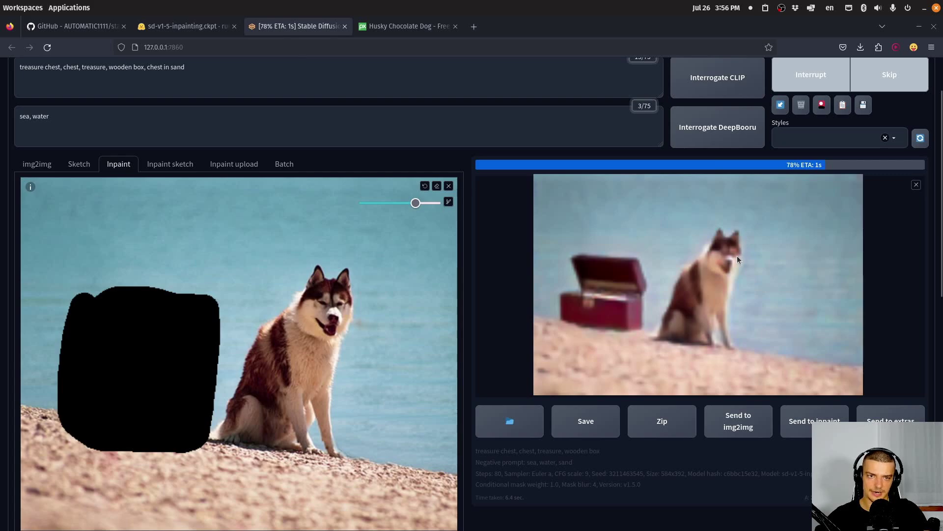
{"action": "left_click", "coordinate": [703, 266]}
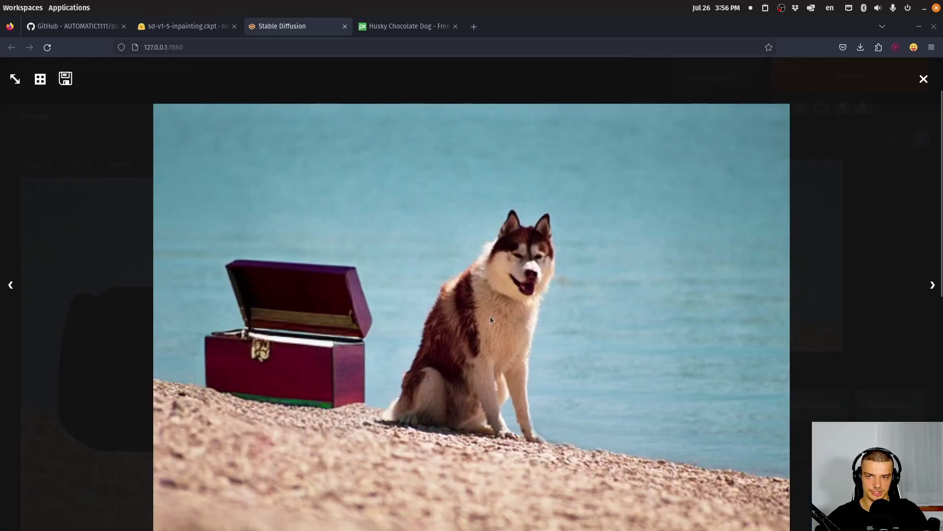
{"action": "left_click", "coordinate": [827, 278]}
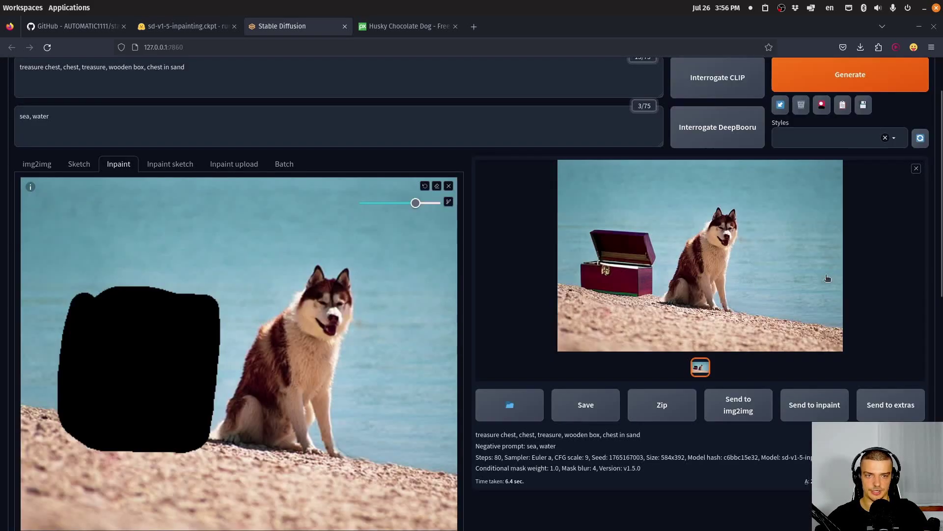
Step: Send the result to the inpaint canvas and mask the entire sea background around the chest and dog
{"action": "left_click", "coordinate": [811, 405]}
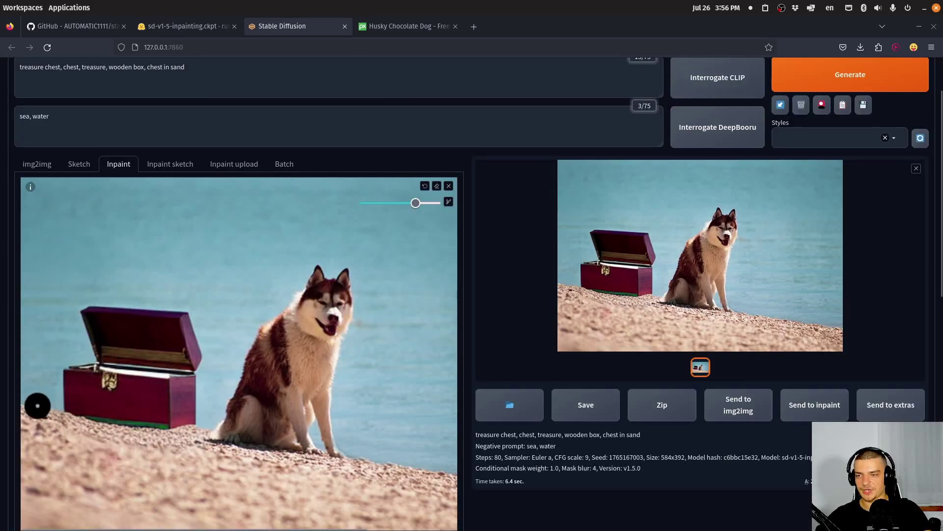
{"action": "mouse_move", "coordinate": [27, 400]}
{"action": "left_mouse_down"}
{"action": "mouse_move", "coordinate": [50, 403]}
{"action": "mouse_move", "coordinate": [59, 364]}
{"action": "mouse_move", "coordinate": [85, 353]}
{"action": "mouse_move", "coordinate": [68, 319]}
{"action": "mouse_move", "coordinate": [79, 296]}
{"action": "mouse_move", "coordinate": [200, 299]}
{"action": "mouse_move", "coordinate": [207, 422]}
{"action": "mouse_move", "coordinate": [241, 334]}
{"action": "left_mouse_up"}
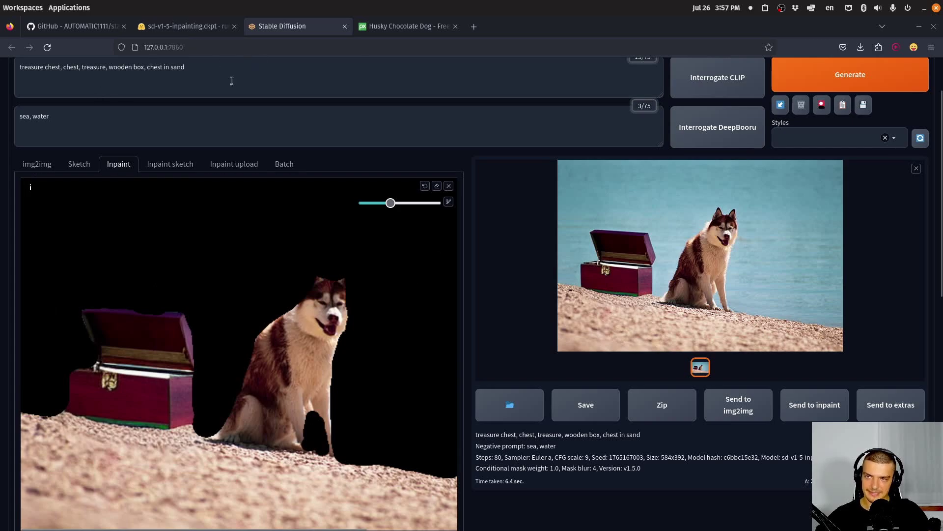
{"action": "left_click", "coordinate": [228, 81]}
{"action": "key", "text": "ctrl+a"}
{"action": "type", "text": "sea"}
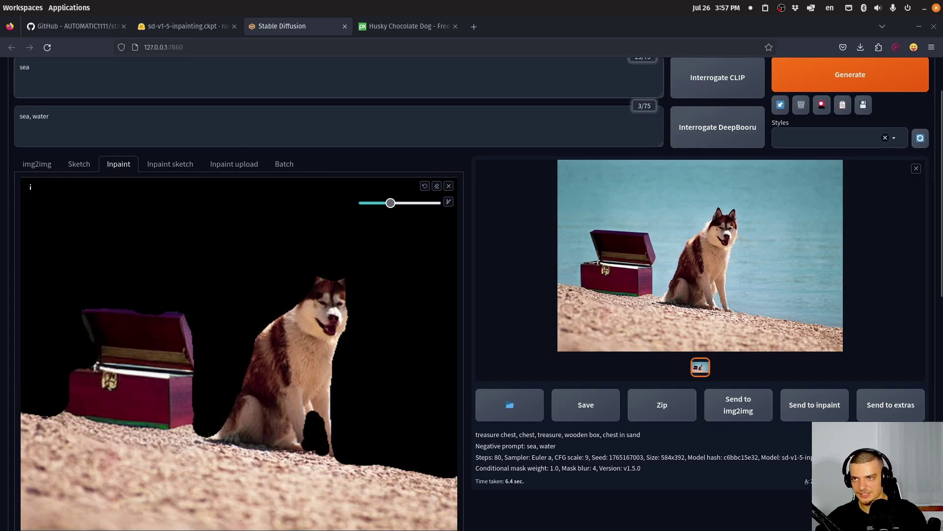
{"action": "type", "text": ", be"}
{"action": "key", "text": "ctrl+a"}
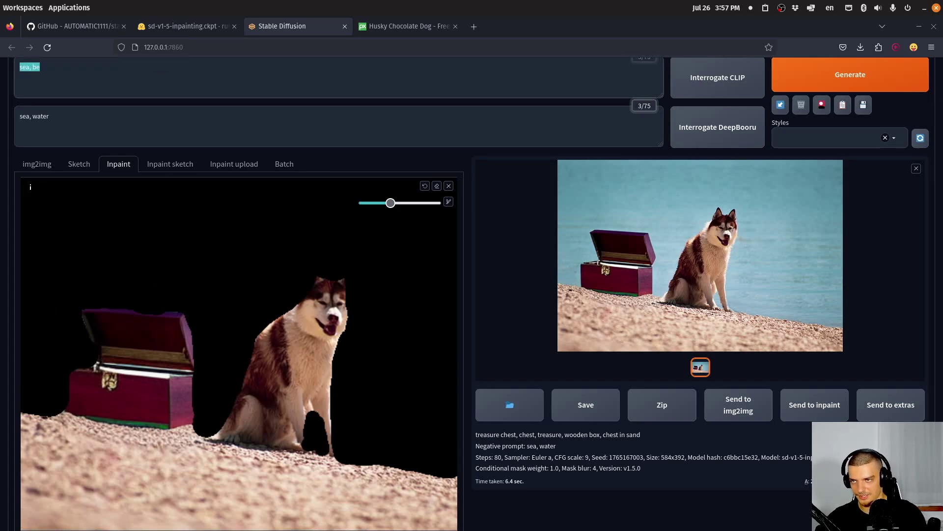
Step: Append ", ocean, beach" to the negative prompt and replace the positive prompt with "sunset, blue sky"
{"action": "double_click", "coordinate": [146, 122]}
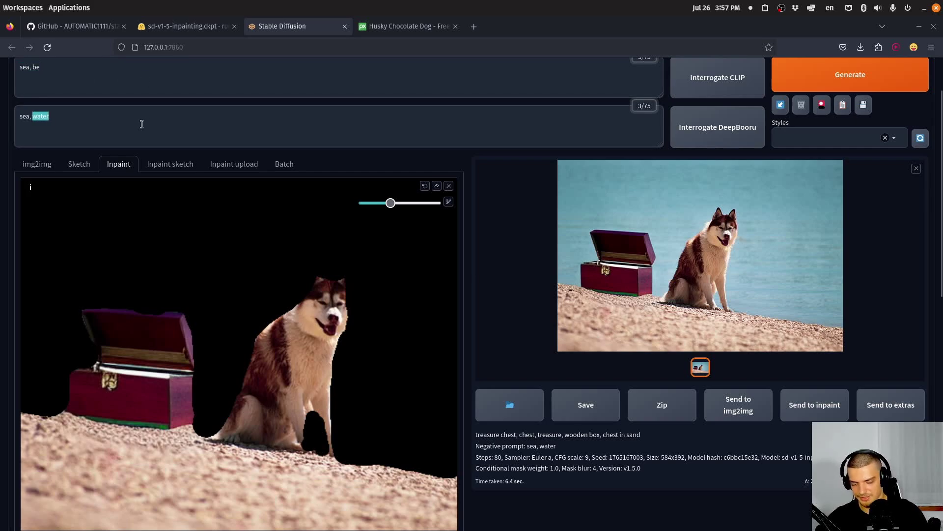
{"action": "type", "text": ", ocean"}
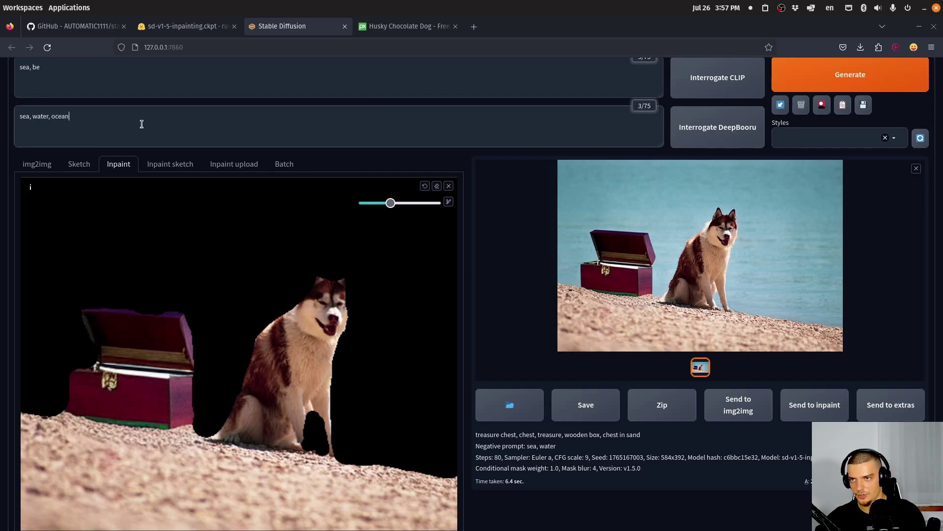
{"action": "left_click", "coordinate": [62, 66]}
{"action": "key", "text": "ctrl+a"}
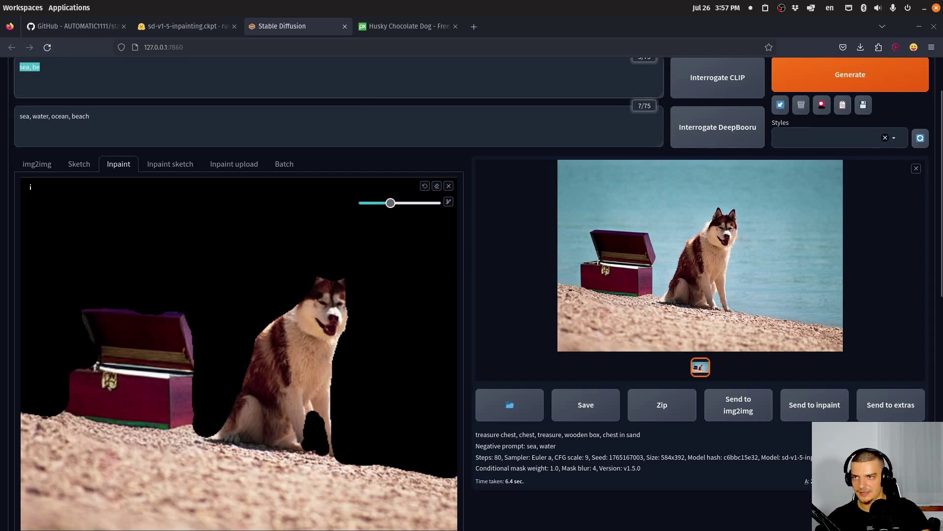
{"action": "type", "text": "dog in fron"}
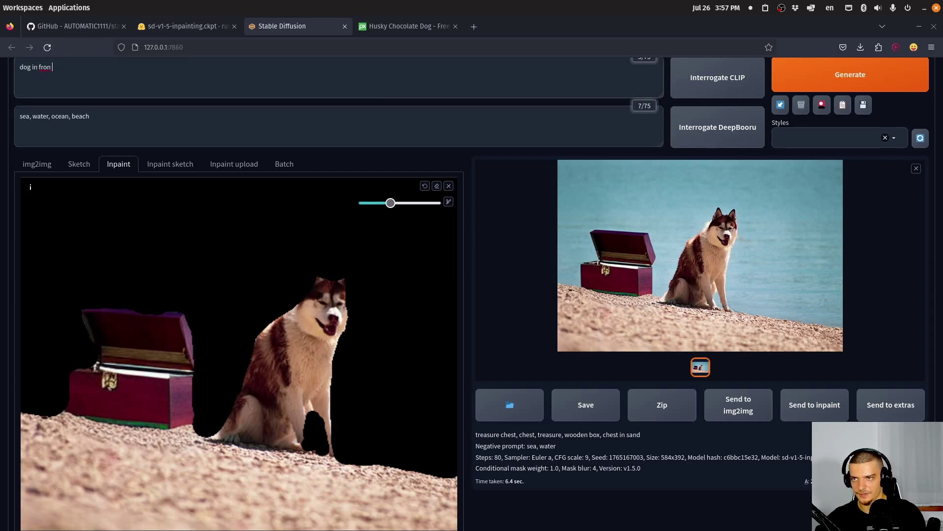
{"action": "key", "text": "ctrl+a"}
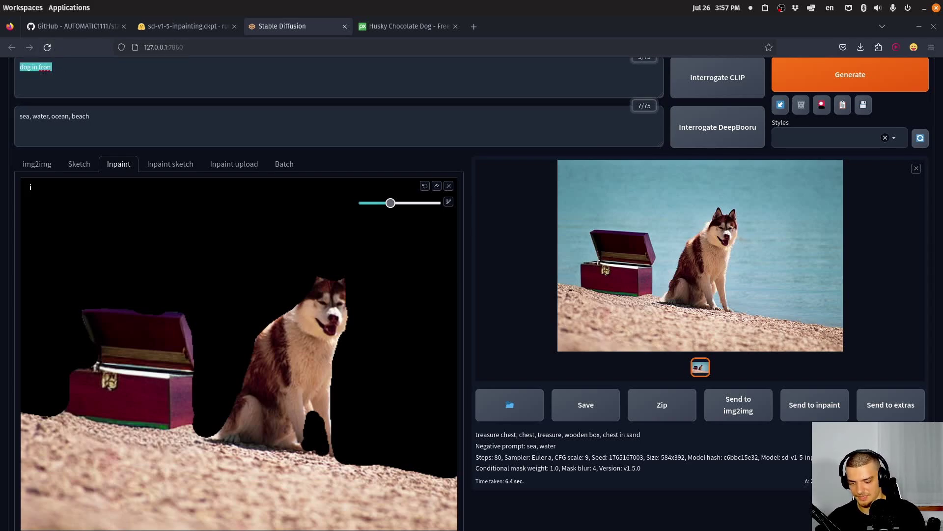
{"action": "type", "text": "sunset, blue sky"}
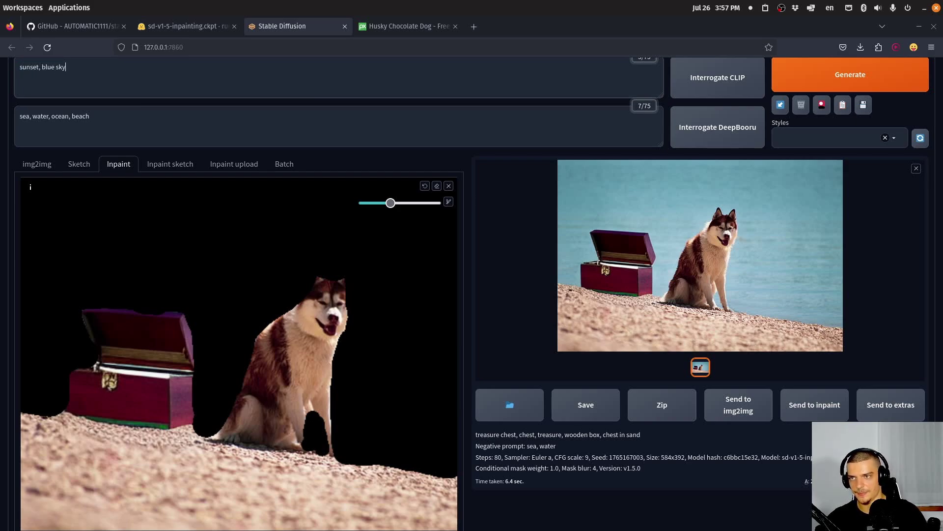
Step: Generate an image from the sunset prompts with the existing background mask
{"action": "scroll", "coordinate": [900, 138], "scroll_direction": "up", "scroll_amount": 3}
{"action": "left_click", "coordinate": [899, 141]}
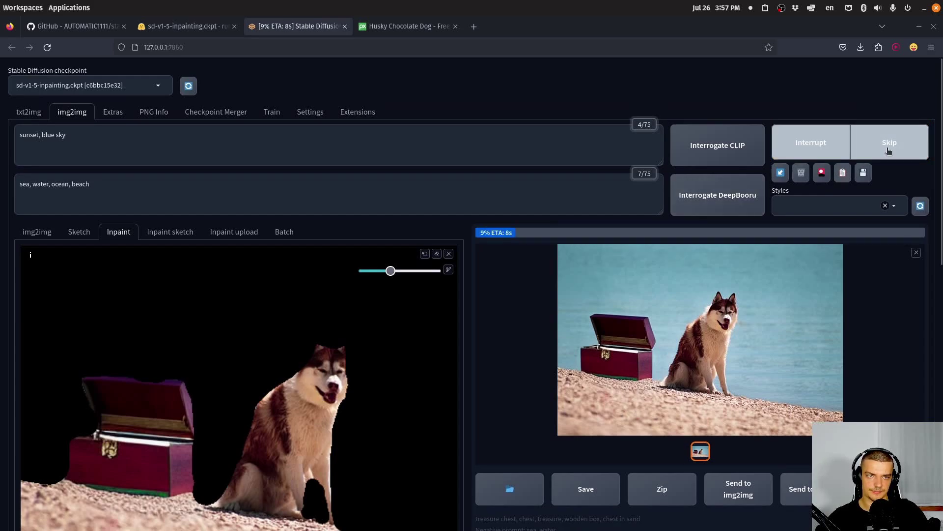
{"action": "left_click", "coordinate": [899, 140]}
Step: Raise the denoising strength to 0.9 and generate the image again
{"action": "scroll", "coordinate": [326, 299], "scroll_direction": "down", "scroll_amount": 10}
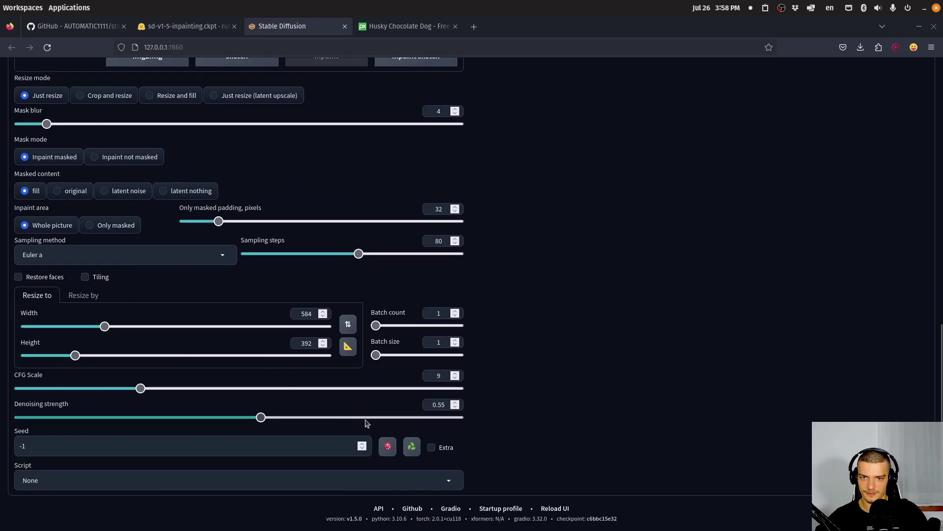
{"action": "left_click_drag", "start_coordinate": [261, 417], "coordinate": [444, 428]}
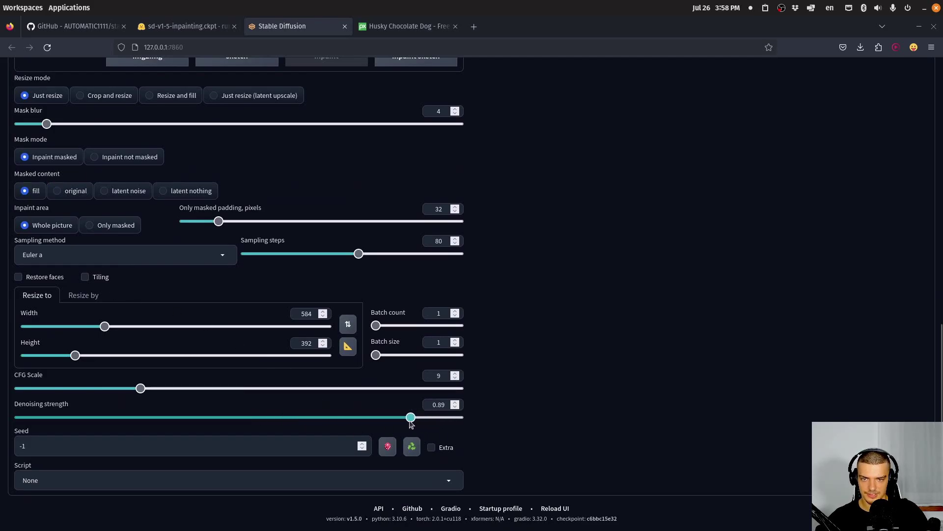
{"action": "scroll", "coordinate": [567, 414], "scroll_direction": "up", "scroll_amount": 10}
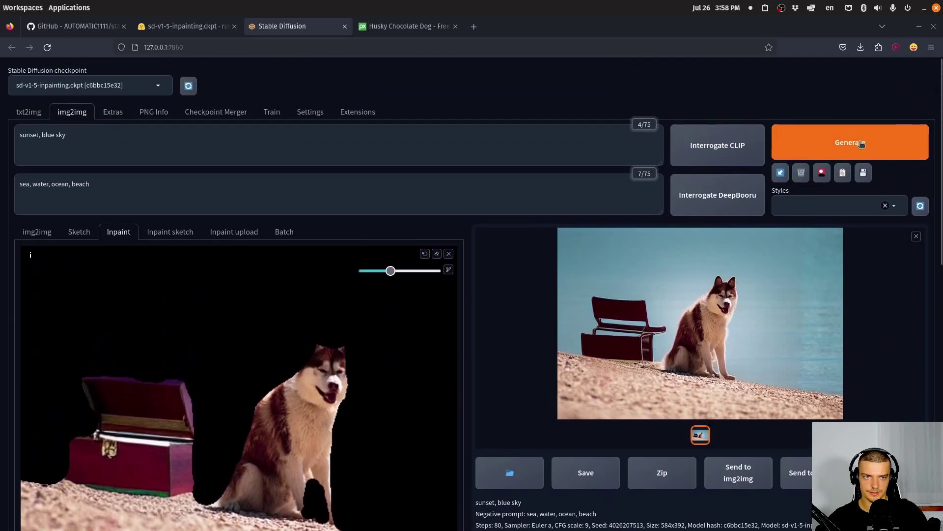
{"action": "left_click", "coordinate": [860, 143]}
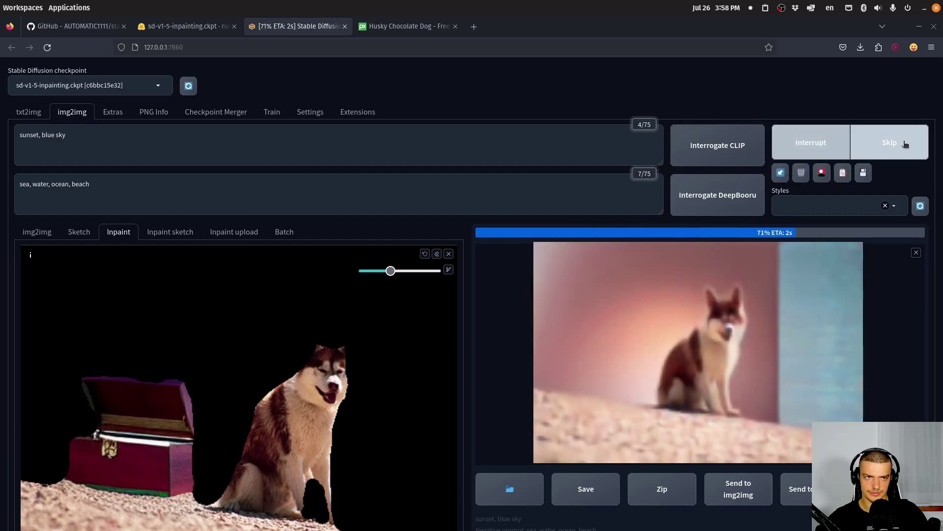
Step: Clear the mask, repaint it over the sea background around the chest and dog, and generate the image
{"action": "left_click", "coordinate": [436, 255]}
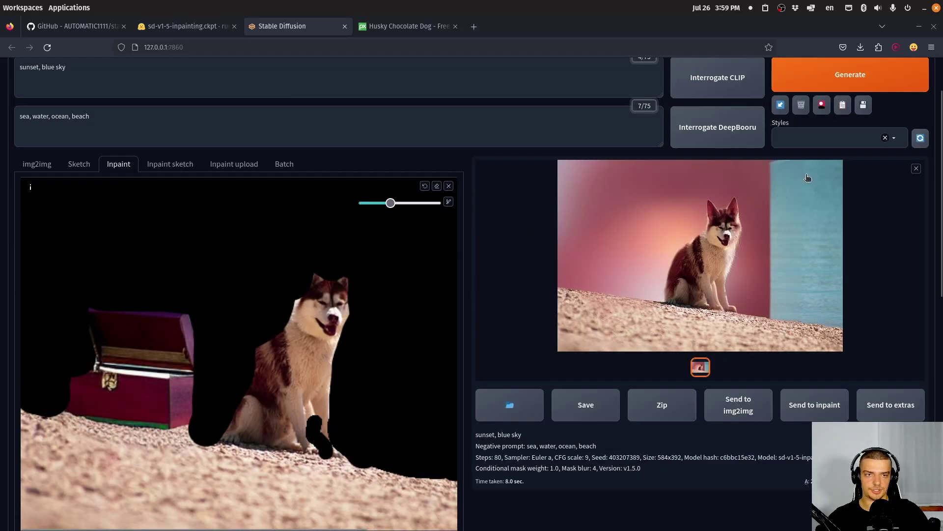
{"action": "left_click", "coordinate": [848, 80]}
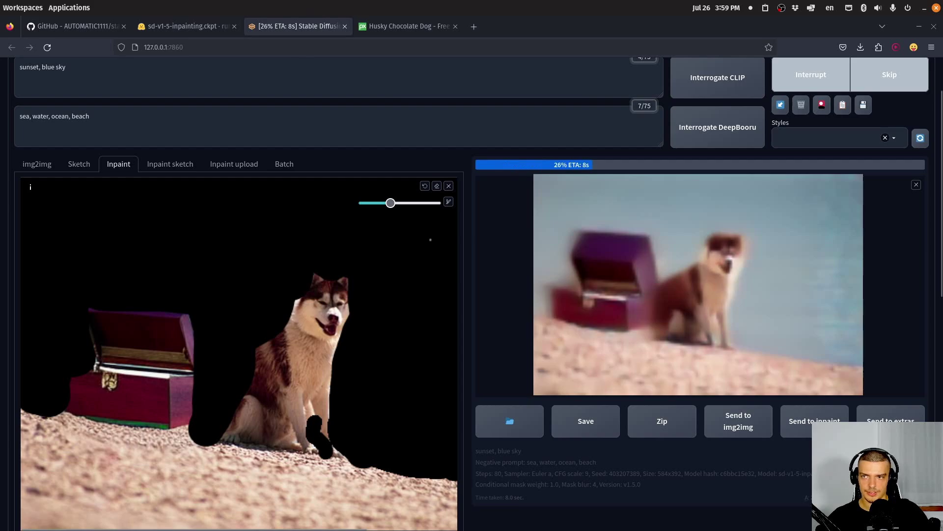
Step: Check the generation settings, skip the running generation, and start another run that is skipped as well
{"action": "scroll", "coordinate": [433, 243], "scroll_direction": "up", "scroll_amount": 2}
{"action": "scroll", "coordinate": [433, 244], "scroll_direction": "down", "scroll_amount": 10}
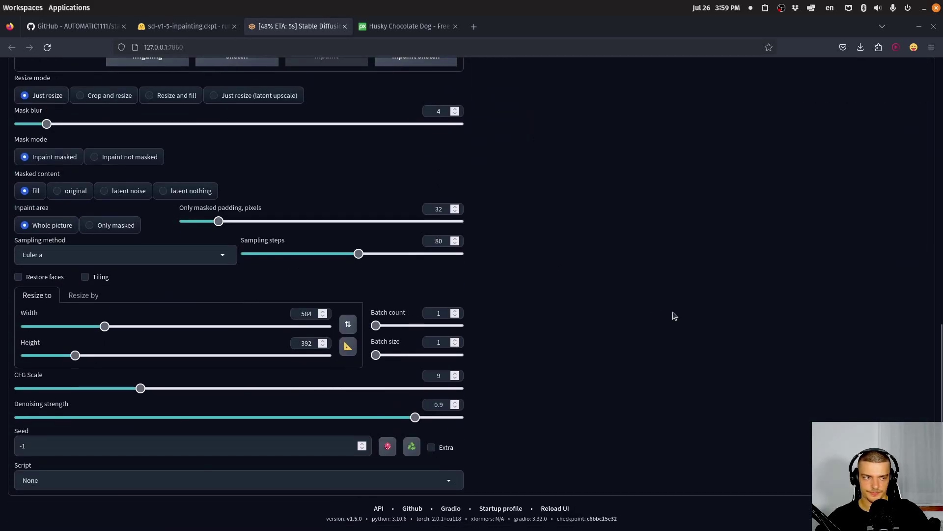
{"action": "scroll", "coordinate": [675, 315], "scroll_direction": "up", "scroll_amount": 10}
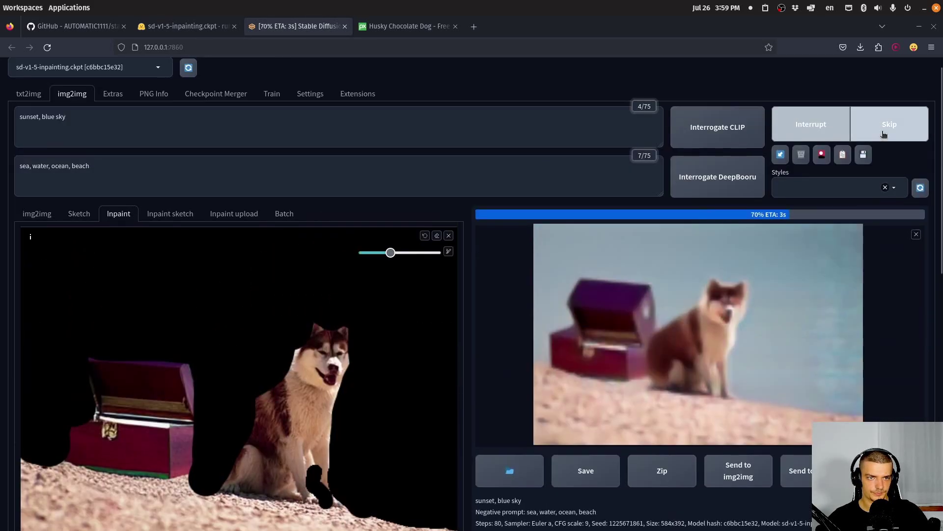
{"action": "left_click", "coordinate": [883, 134]}
{"action": "left_click", "coordinate": [883, 127]}
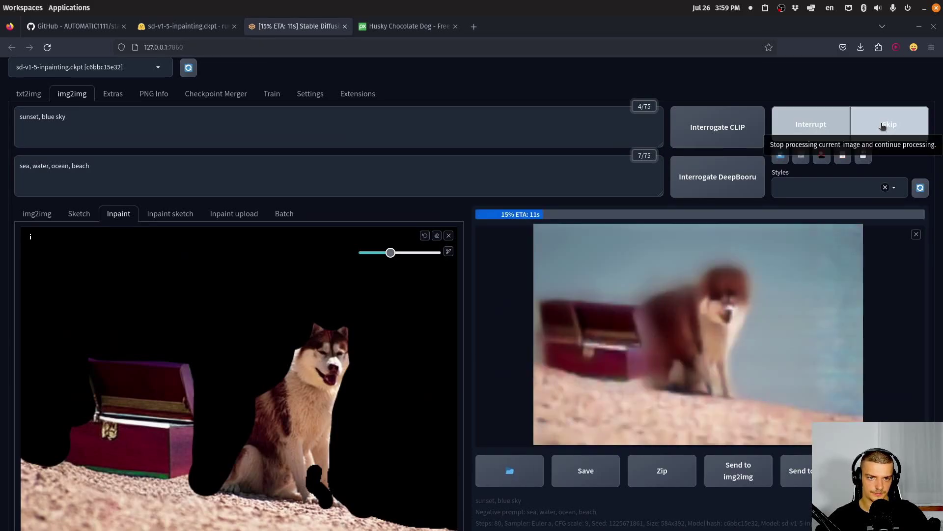
{"action": "left_click", "coordinate": [883, 126]}
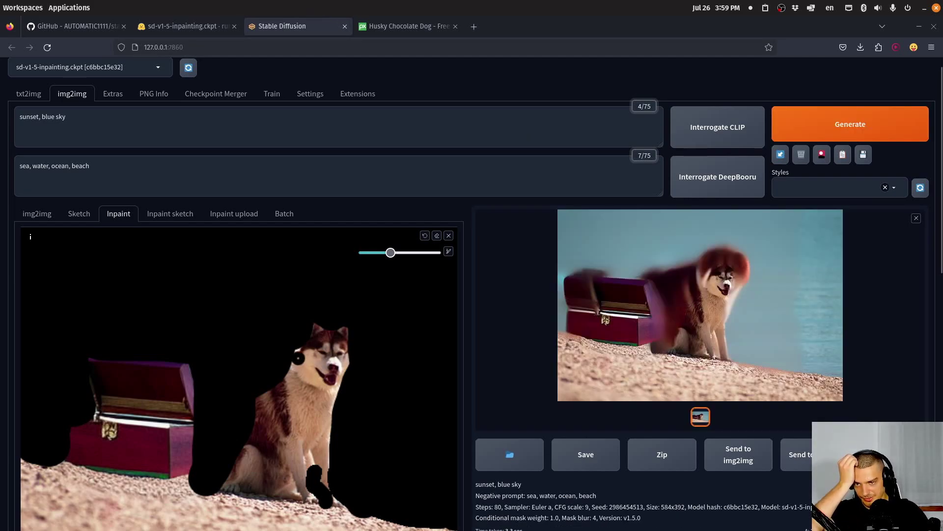
Step: Lower the denoising strength to 0.6 and generate the image with the repainted mask
{"action": "scroll", "coordinate": [420, 294], "scroll_direction": "down", "scroll_amount": 8}
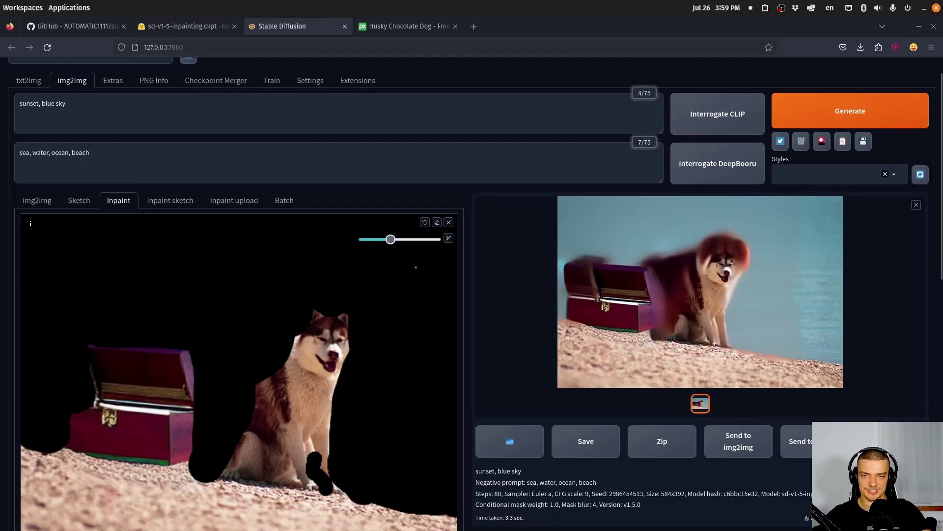
{"action": "scroll", "coordinate": [419, 293], "scroll_direction": "down", "scroll_amount": 1}
{"action": "left_click_drag", "start_coordinate": [419, 485], "coordinate": [291, 485]}
{"action": "scroll", "coordinate": [284, 483], "scroll_direction": "up", "scroll_amount": 10}
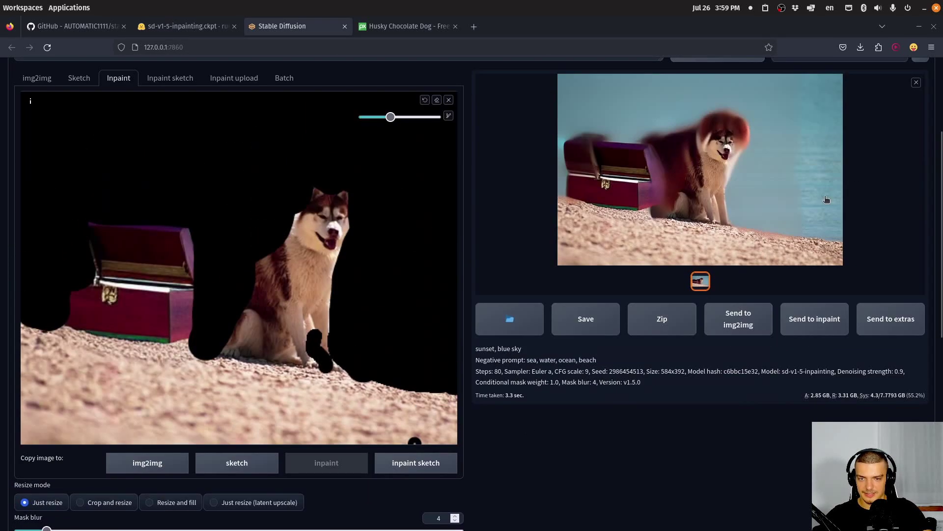
{"action": "left_click", "coordinate": [879, 140]}
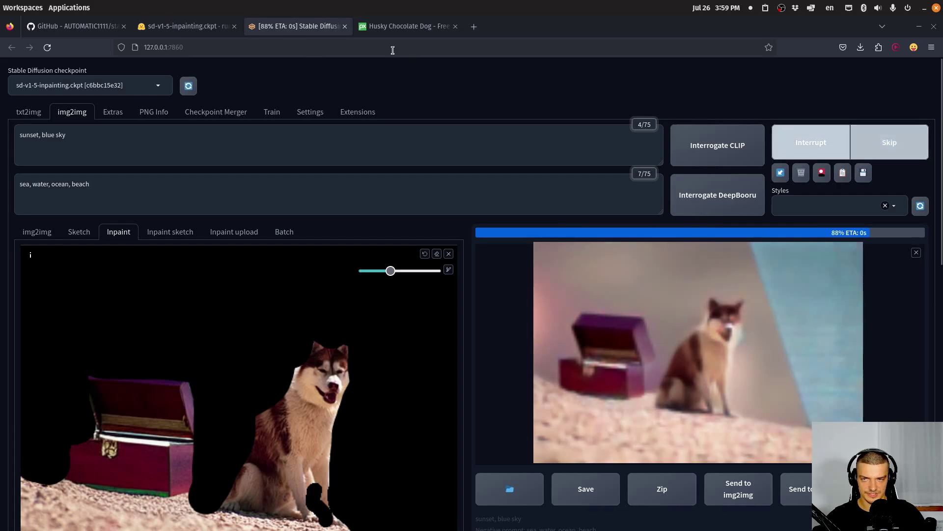
Step: Change the positive prompt to "blue sky" and the negative prompt to "sea, ocean, water", and generate the image twice
{"action": "left_click", "coordinate": [90, 139]}
{"action": "left_click_drag", "start_coordinate": [90, 139], "coordinate": [16, 130]}
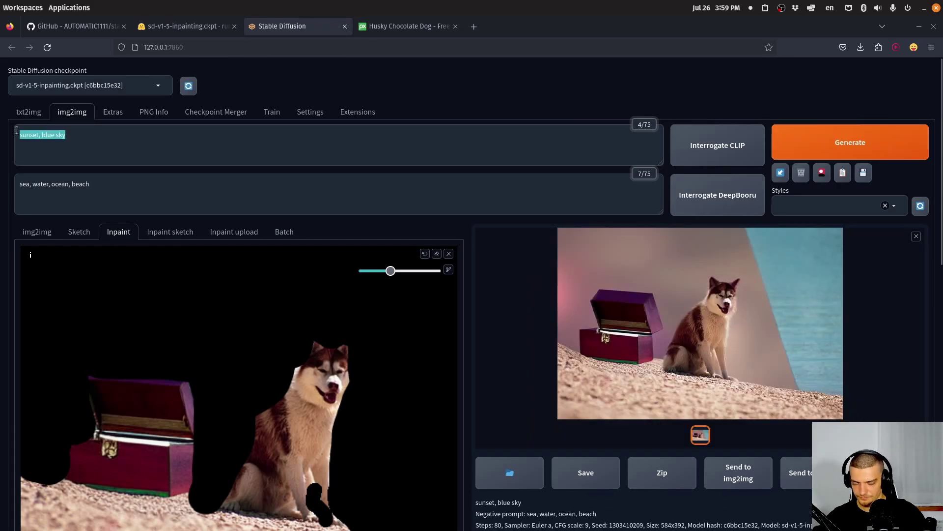
{"action": "type", "text": "blue sk"}
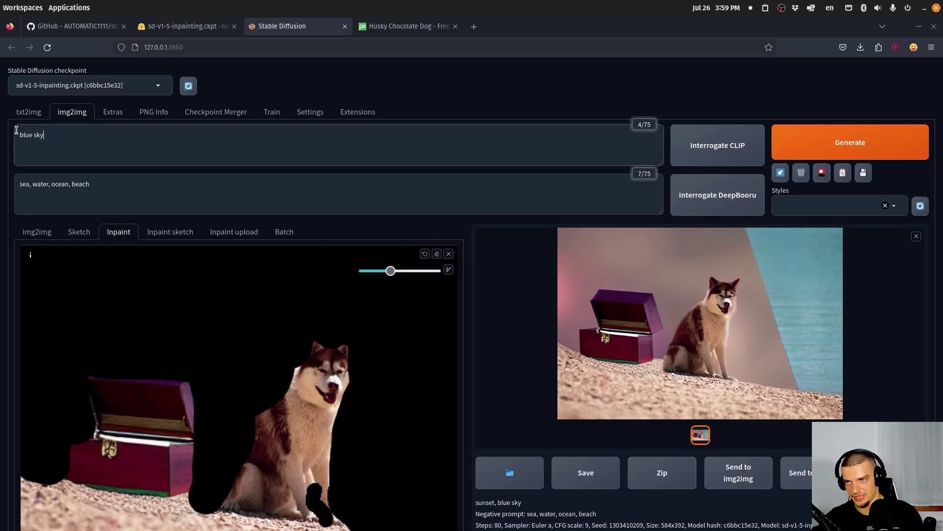
{"action": "key", "text": "Tab"}
{"action": "key", "text": "ctrl+a"}
{"action": "type", "text": "sea"}
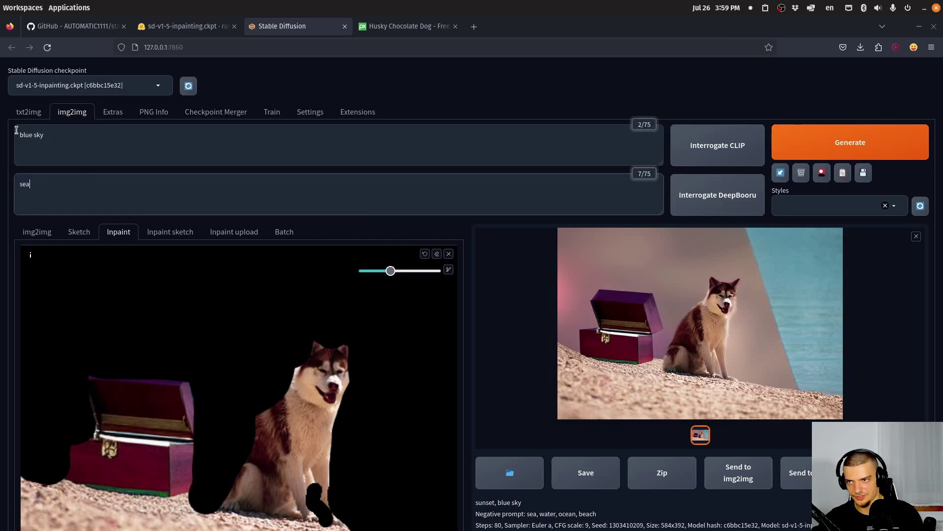
{"action": "type", "text": ", ocean, "}
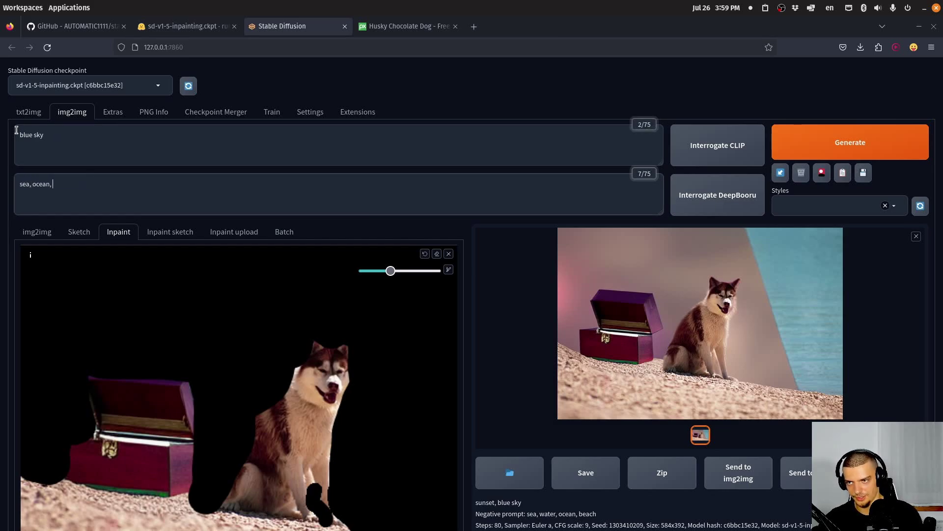
{"action": "type", "text": "water"}
{"action": "left_click", "coordinate": [821, 146]}
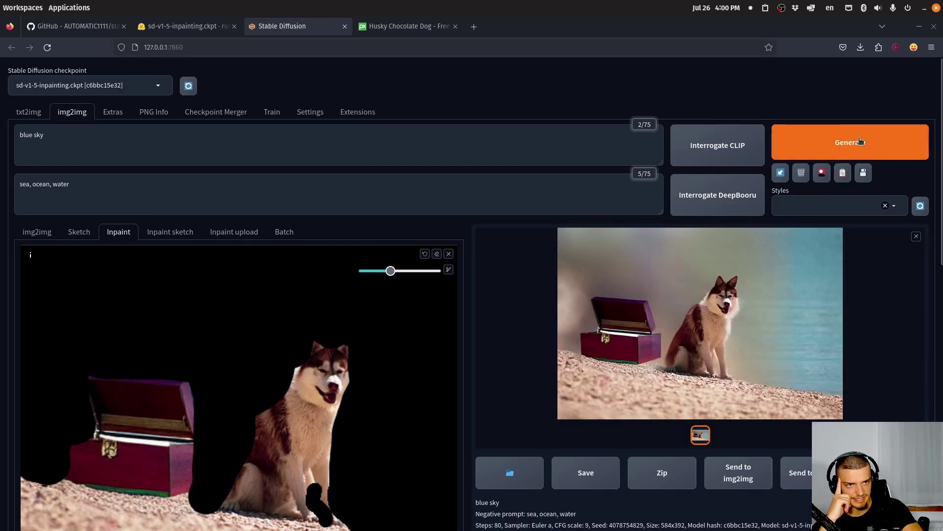
{"action": "left_click", "coordinate": [850, 142]}
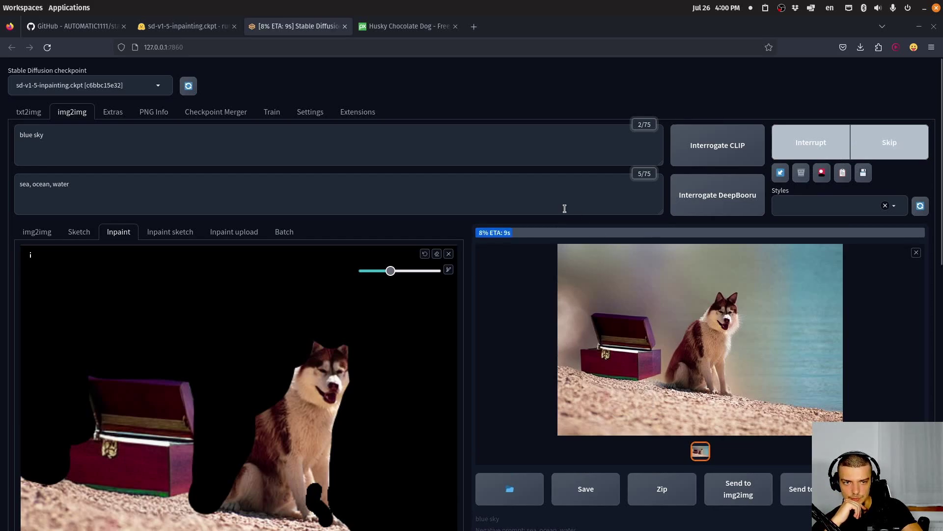
Step: Set the masked content to original and the denoising strength to 0.45, and generate the image
{"action": "scroll", "coordinate": [556, 213], "scroll_direction": "down", "scroll_amount": 10}
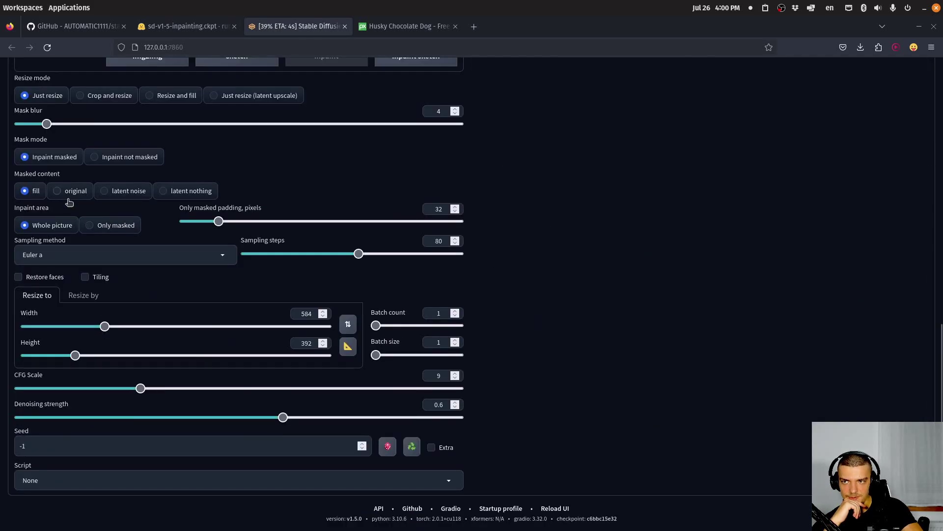
{"action": "left_click", "coordinate": [69, 196]}
{"action": "scroll", "coordinate": [69, 199], "scroll_direction": "up", "scroll_amount": 10}
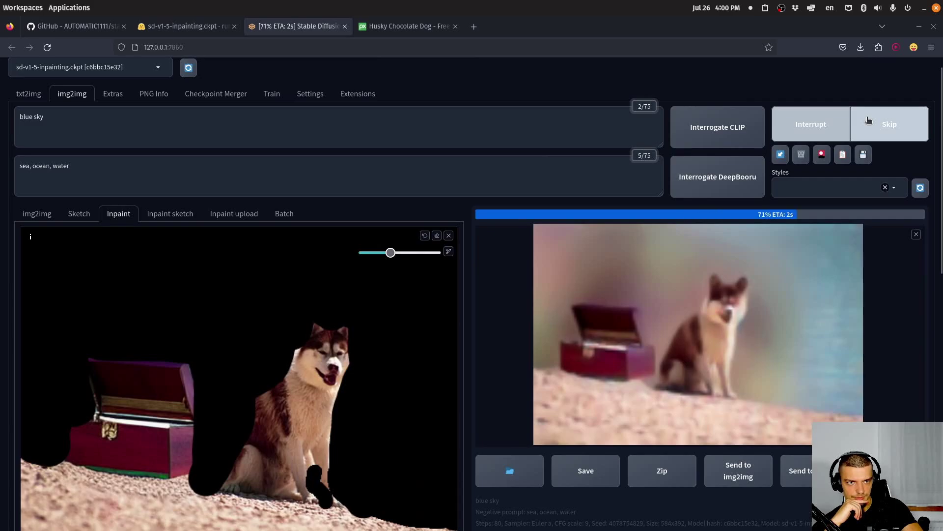
{"action": "scroll", "coordinate": [342, 231], "scroll_direction": "down", "scroll_amount": 10}
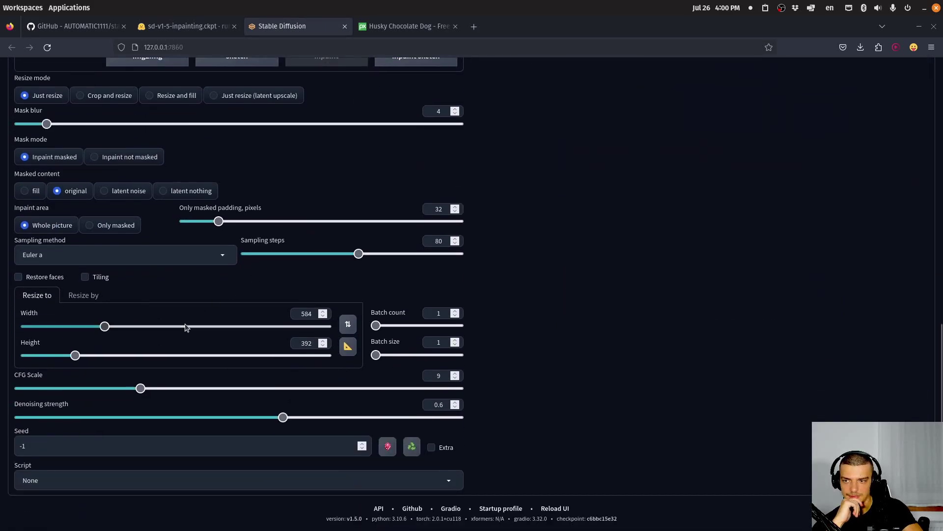
{"action": "left_click_drag", "start_coordinate": [284, 424], "coordinate": [224, 427]}
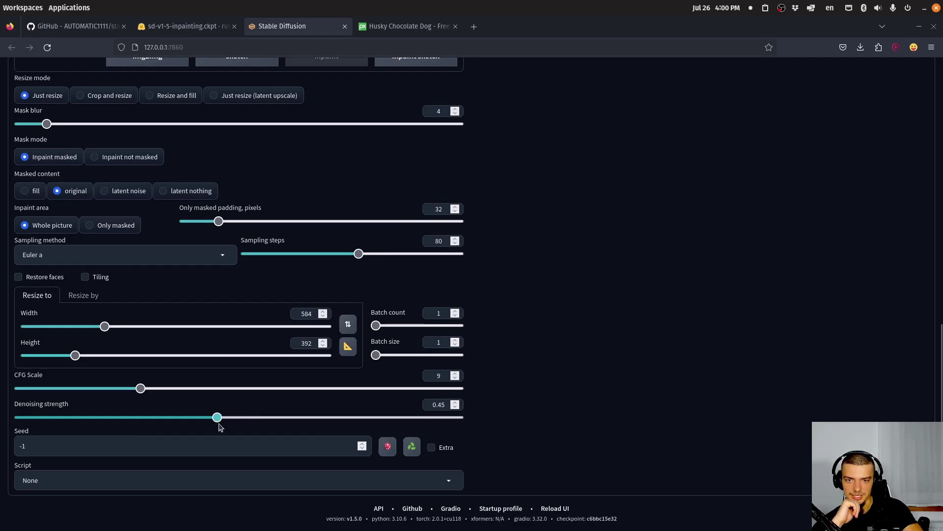
{"action": "scroll", "coordinate": [737, 329], "scroll_direction": "up", "scroll_amount": 10}
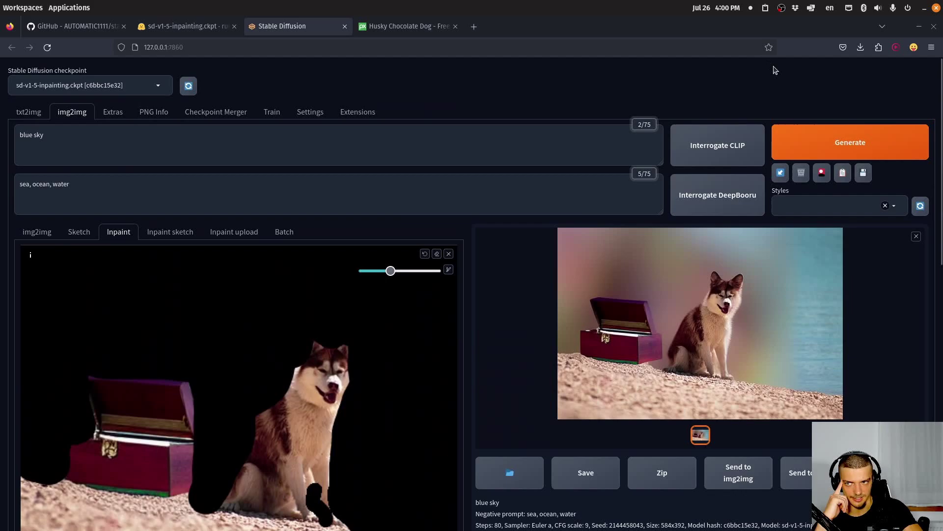
{"action": "left_click", "coordinate": [848, 139]}
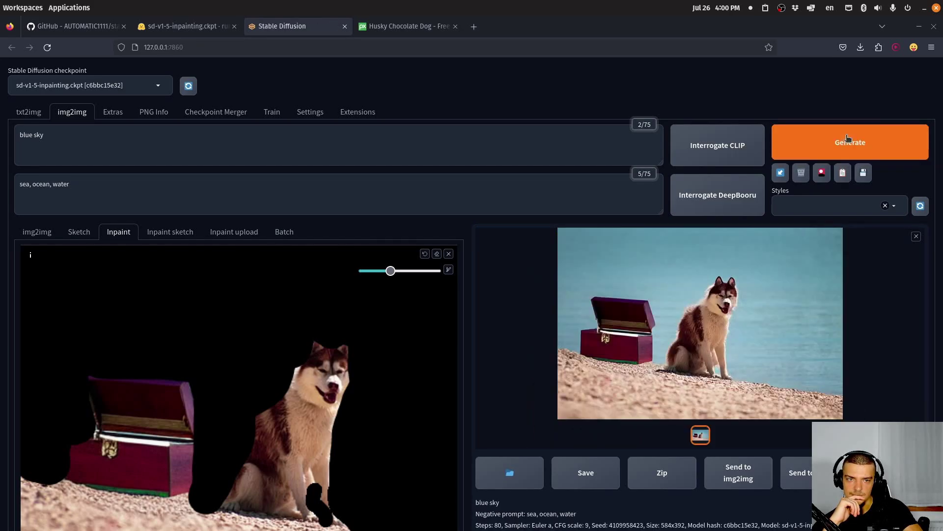
{"action": "scroll", "coordinate": [845, 142], "scroll_direction": "down", "scroll_amount": 5}
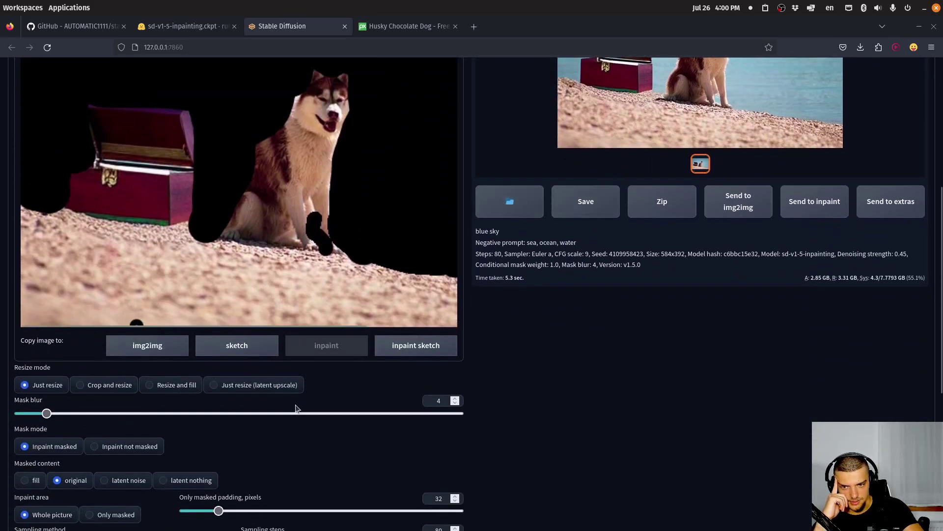
Step: Raise the denoising strength to 0.65 and generate the image with the same mask and prompts
{"action": "scroll", "coordinate": [294, 408], "scroll_direction": "down", "scroll_amount": 3}
{"action": "scroll", "coordinate": [266, 429], "scroll_direction": "down", "scroll_amount": 3}
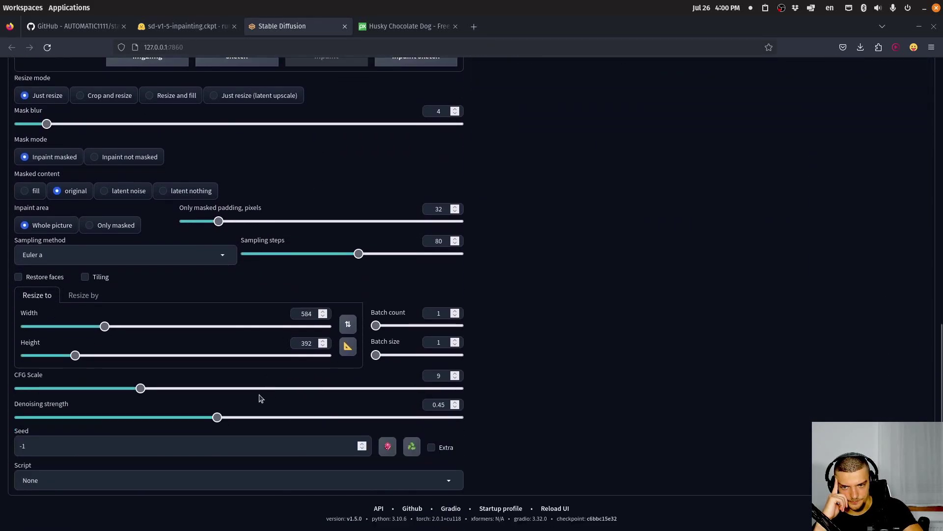
{"action": "left_click", "coordinate": [306, 417]}
{"action": "scroll", "coordinate": [625, 378], "scroll_direction": "up", "scroll_amount": 11}
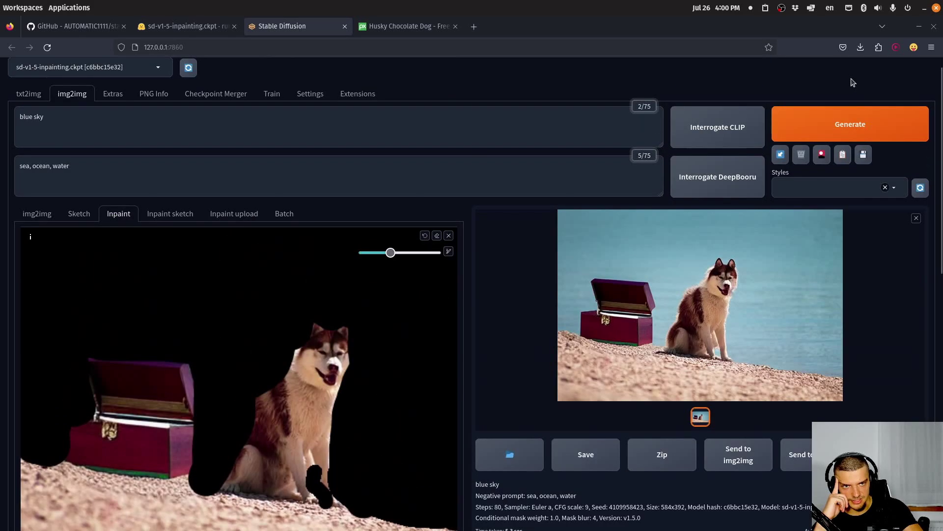
{"action": "left_click", "coordinate": [838, 128]}
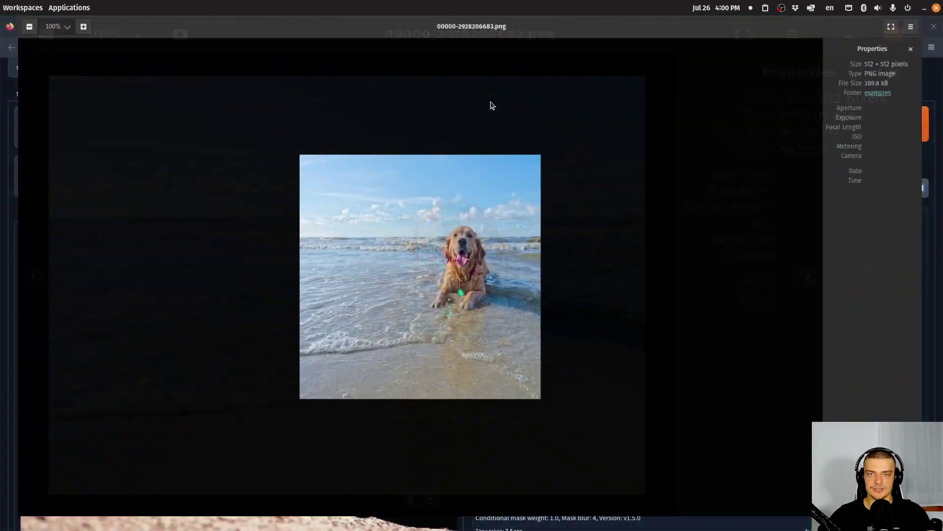
Step: In the image viewer, browse the golden retriever examples from the plain beach photo to the version with a golden treasure chest
{"action": "key", "text": "Right"}
{"action": "key", "text": "Right"}
{"action": "key", "text": "Right"}
{"action": "key", "text": "Right"}
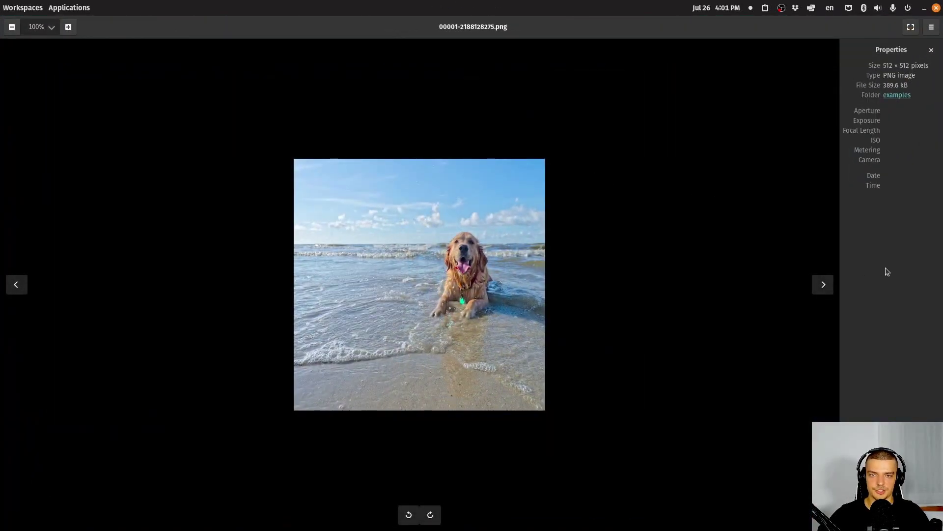
{"action": "key", "text": "Right"}
{"action": "key", "text": "Right"}
{"action": "key", "text": "Right"}
{"action": "key", "text": "Right"}
{"action": "key", "text": "Right"}
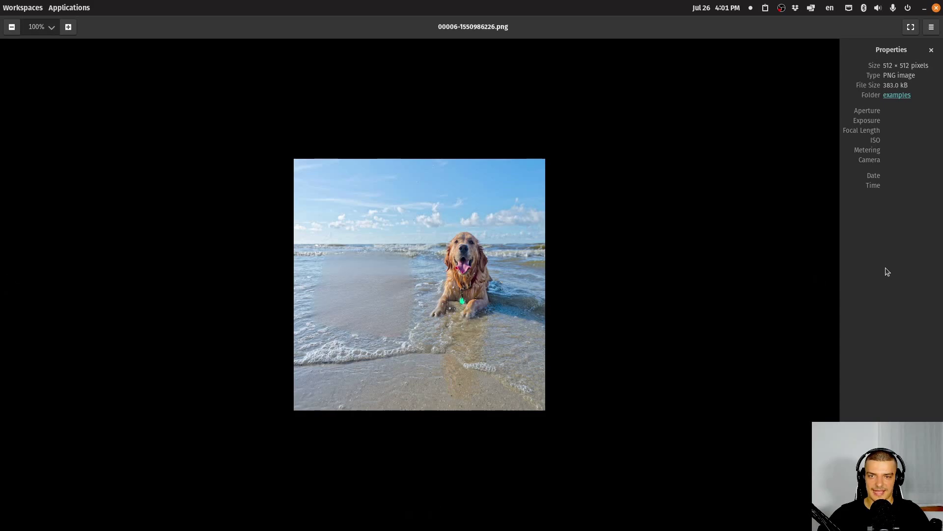
{"action": "key", "text": "Left"}
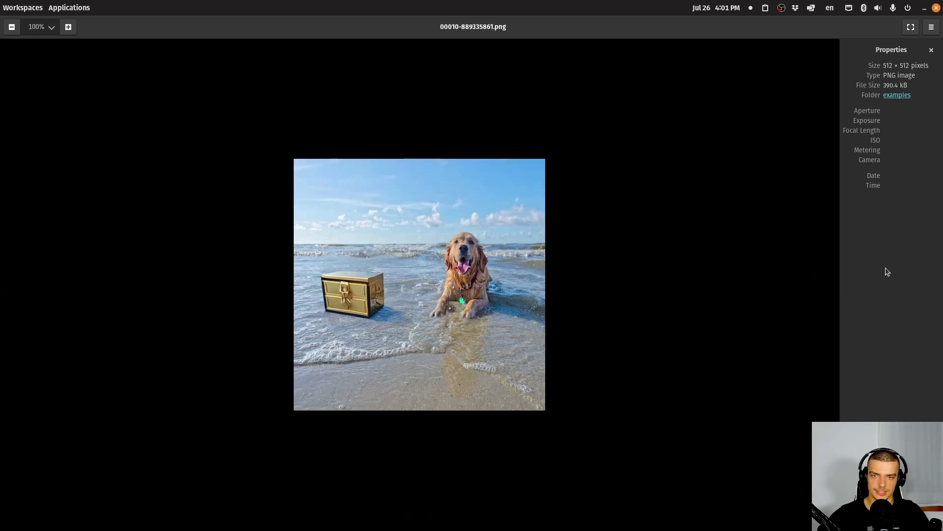
{"action": "key", "text": "Right"}
{"action": "key", "text": "Left"}
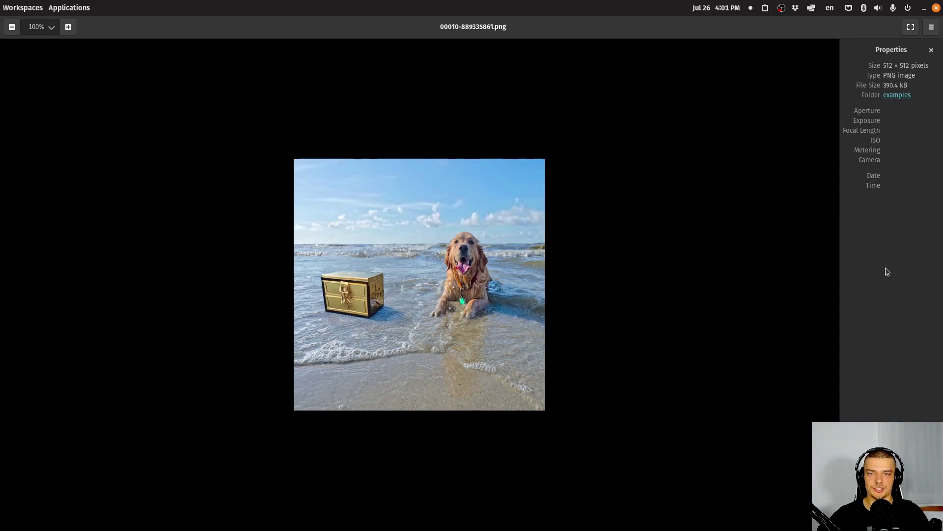
Step: View the subsequent example images with the sky repainted as a sunset and the water and beach replaced
{"action": "key", "text": "Right"}
{"action": "key", "text": "Right"}
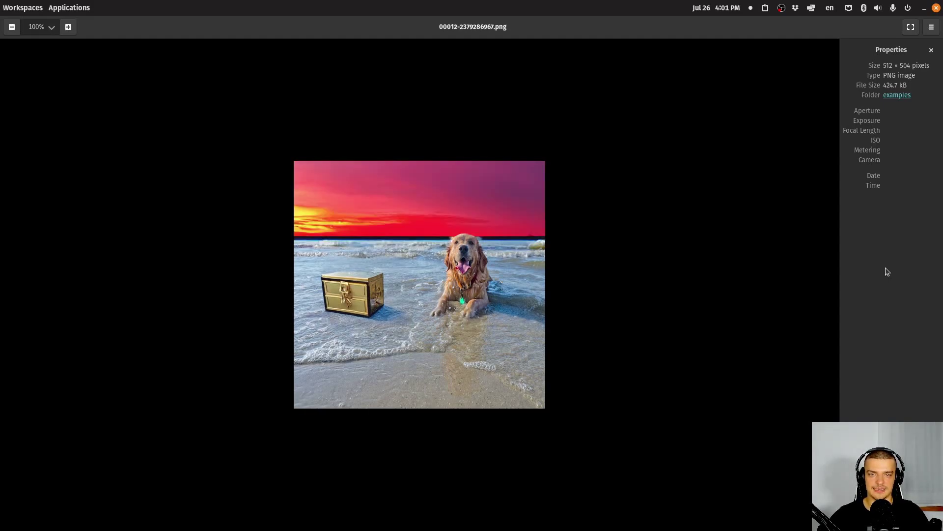
{"action": "key", "text": "Right"}
{"action": "key", "text": "Right"}
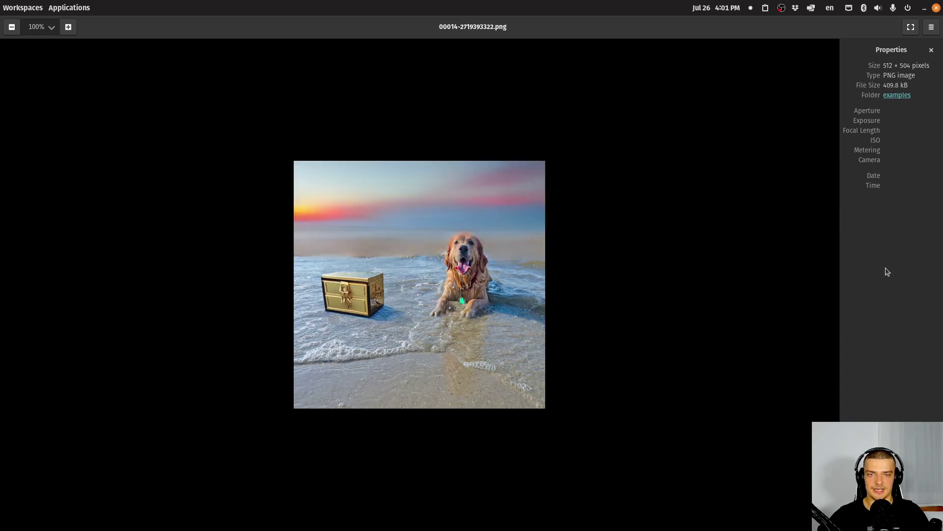
{"action": "key", "text": "Right"}
{"action": "key", "text": "Right"}
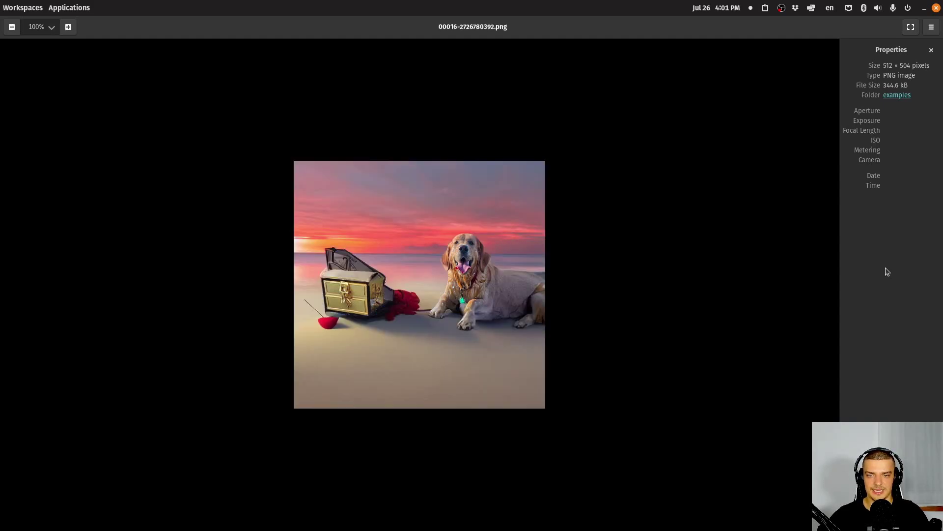
{"action": "key", "text": "Right"}
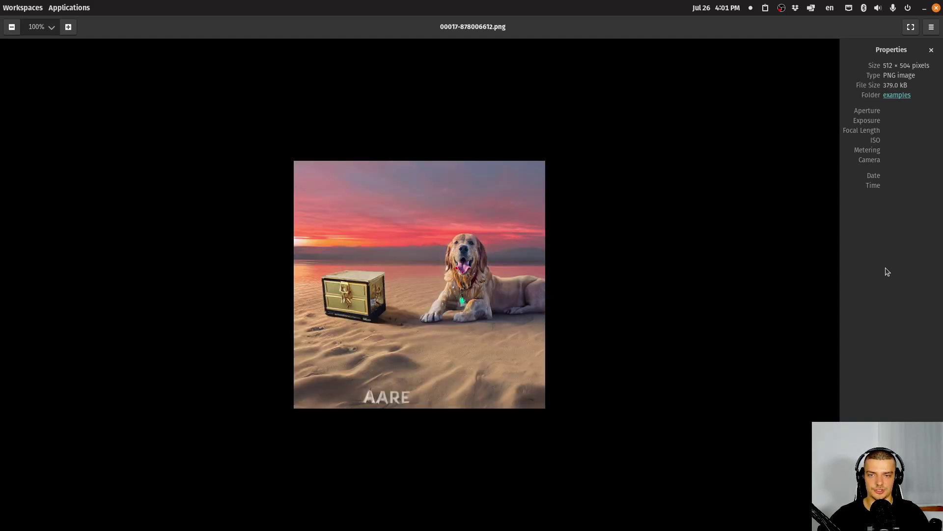
{"action": "key", "text": "Right"}
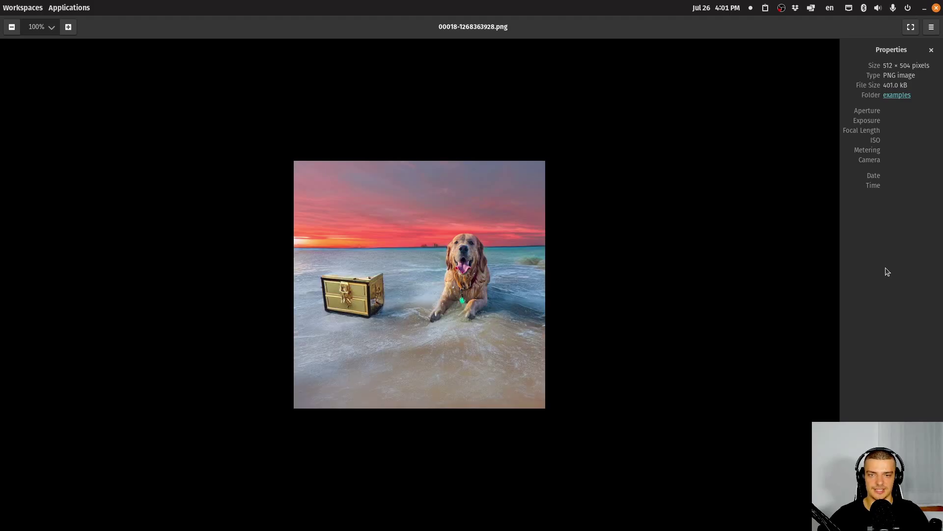
{"action": "key", "text": "Right"}
{"action": "key", "text": "Right"}
{"action": "key", "text": "Right"}
{"action": "key", "text": "Right"}
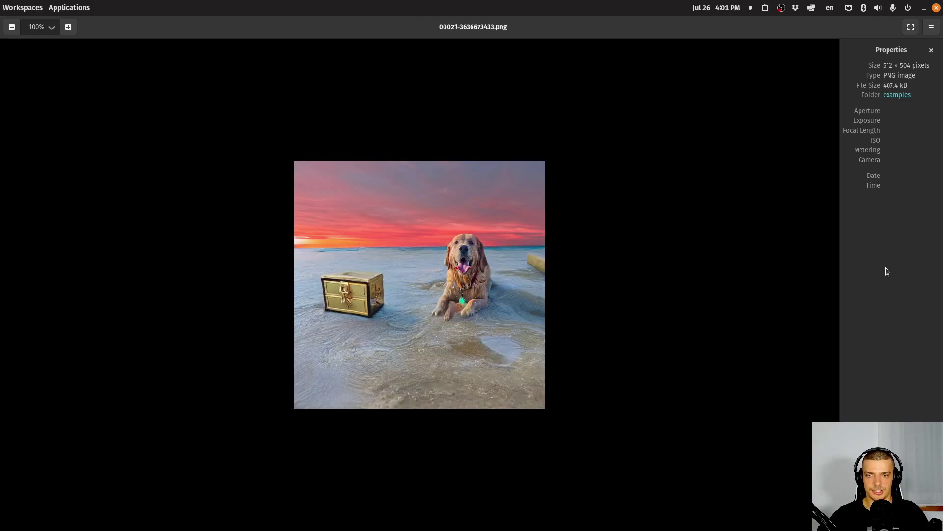
Step: Step back and forth through the sunset variants to compare them, and return to the original golden retriever photo
{"action": "key", "text": "Left"}
{"action": "key", "text": "Left"}
{"action": "key", "text": "Left"}
{"action": "key", "text": "Left"}
{"action": "key", "text": "Left"}
{"action": "key", "text": "Left"}
{"action": "key", "text": "Left"}
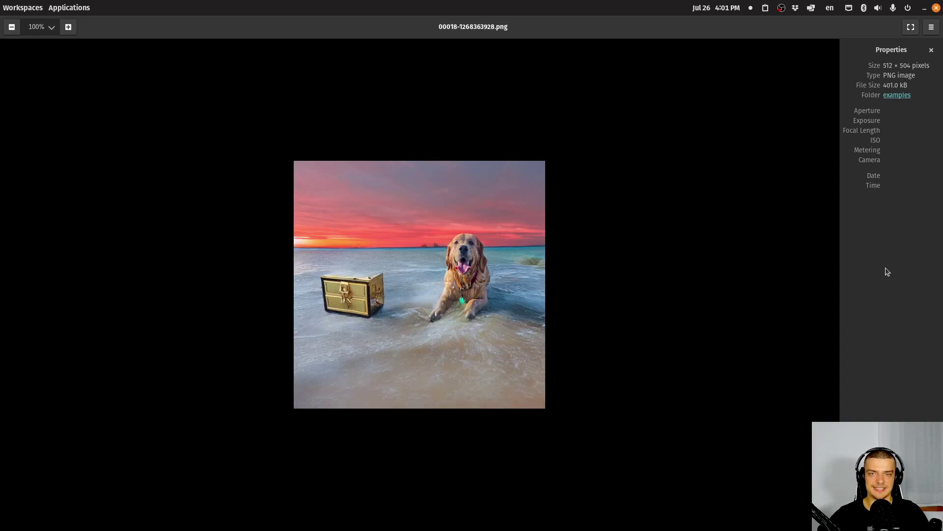
{"action": "key", "text": "Right"}
{"action": "key", "text": "Right"}
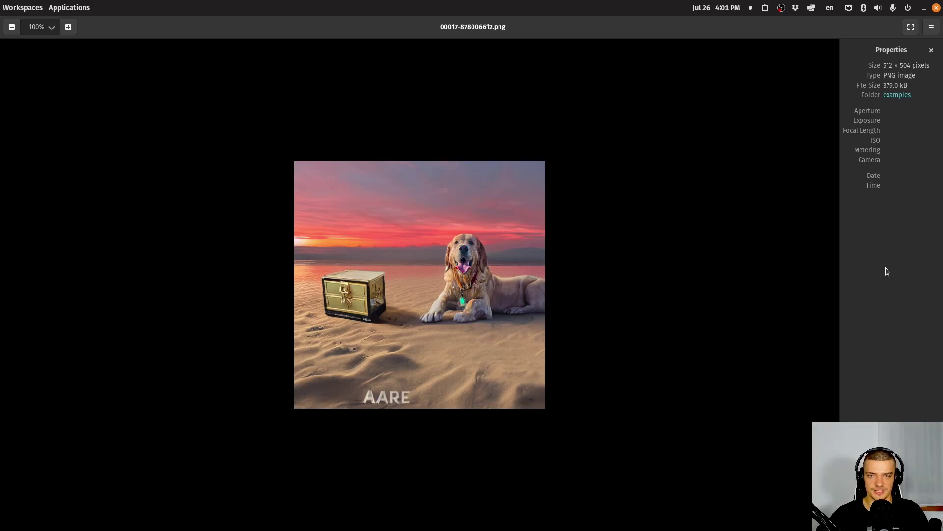
{"action": "key", "text": "Left"}
{"action": "key", "text": "Left"}
{"action": "key", "text": "Left"}
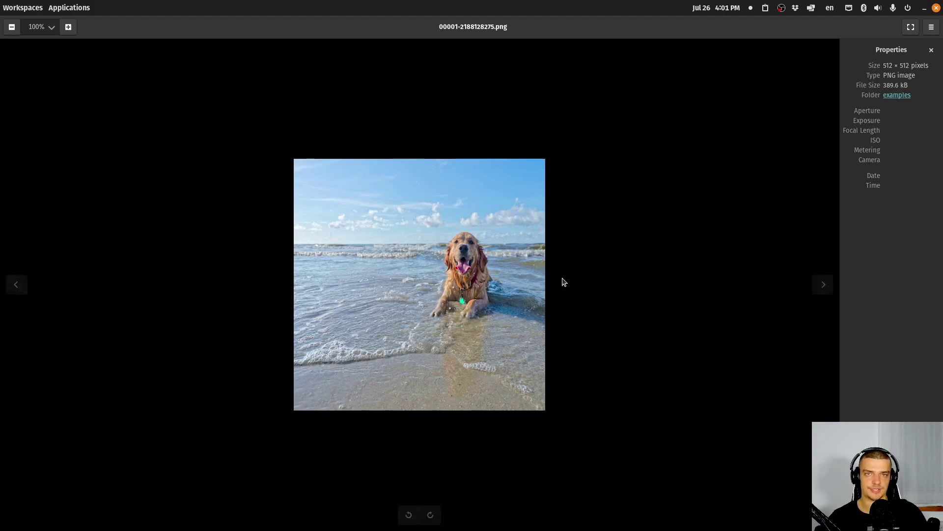
Step: Switch back to the Stable Diffusion page in the browser and review the inpainting settings and the generated husky image
{"action": "key", "text": "alt+Tab"}
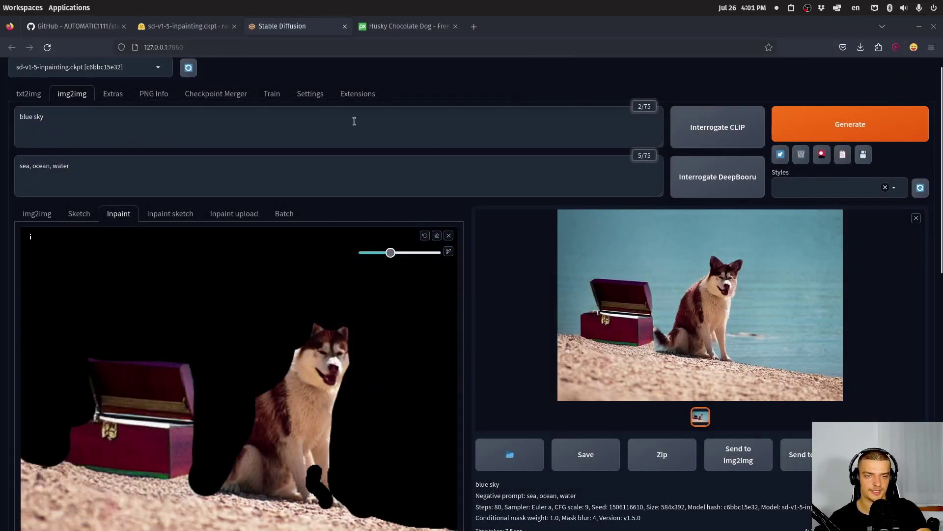
{"action": "scroll", "coordinate": [590, 310], "scroll_direction": "down", "scroll_amount": 10}
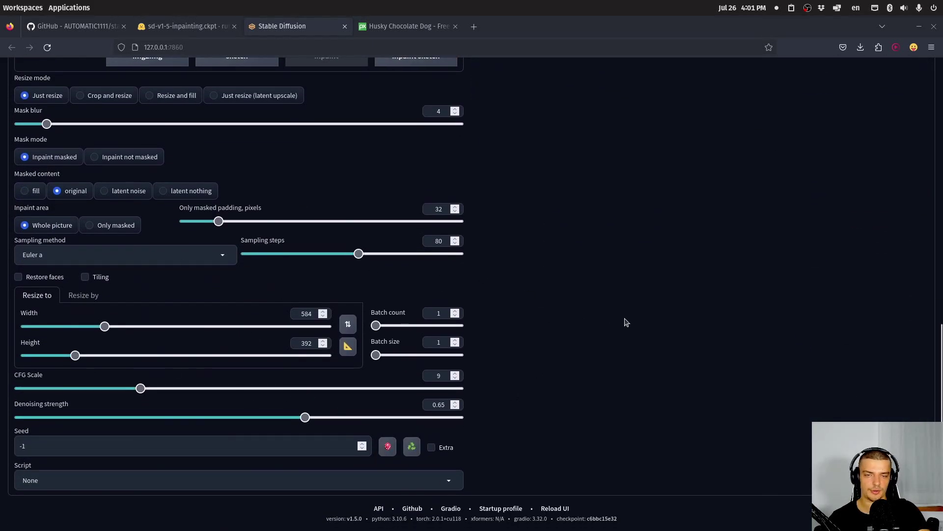
{"action": "scroll", "coordinate": [589, 317], "scroll_direction": "up", "scroll_amount": 9}
{"action": "scroll", "coordinate": [556, 312], "scroll_direction": "up", "scroll_amount": 2}
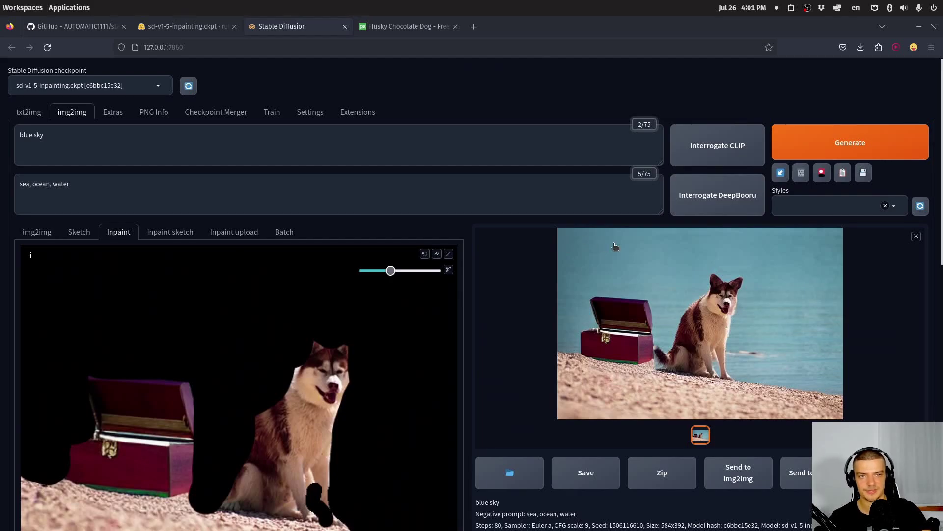